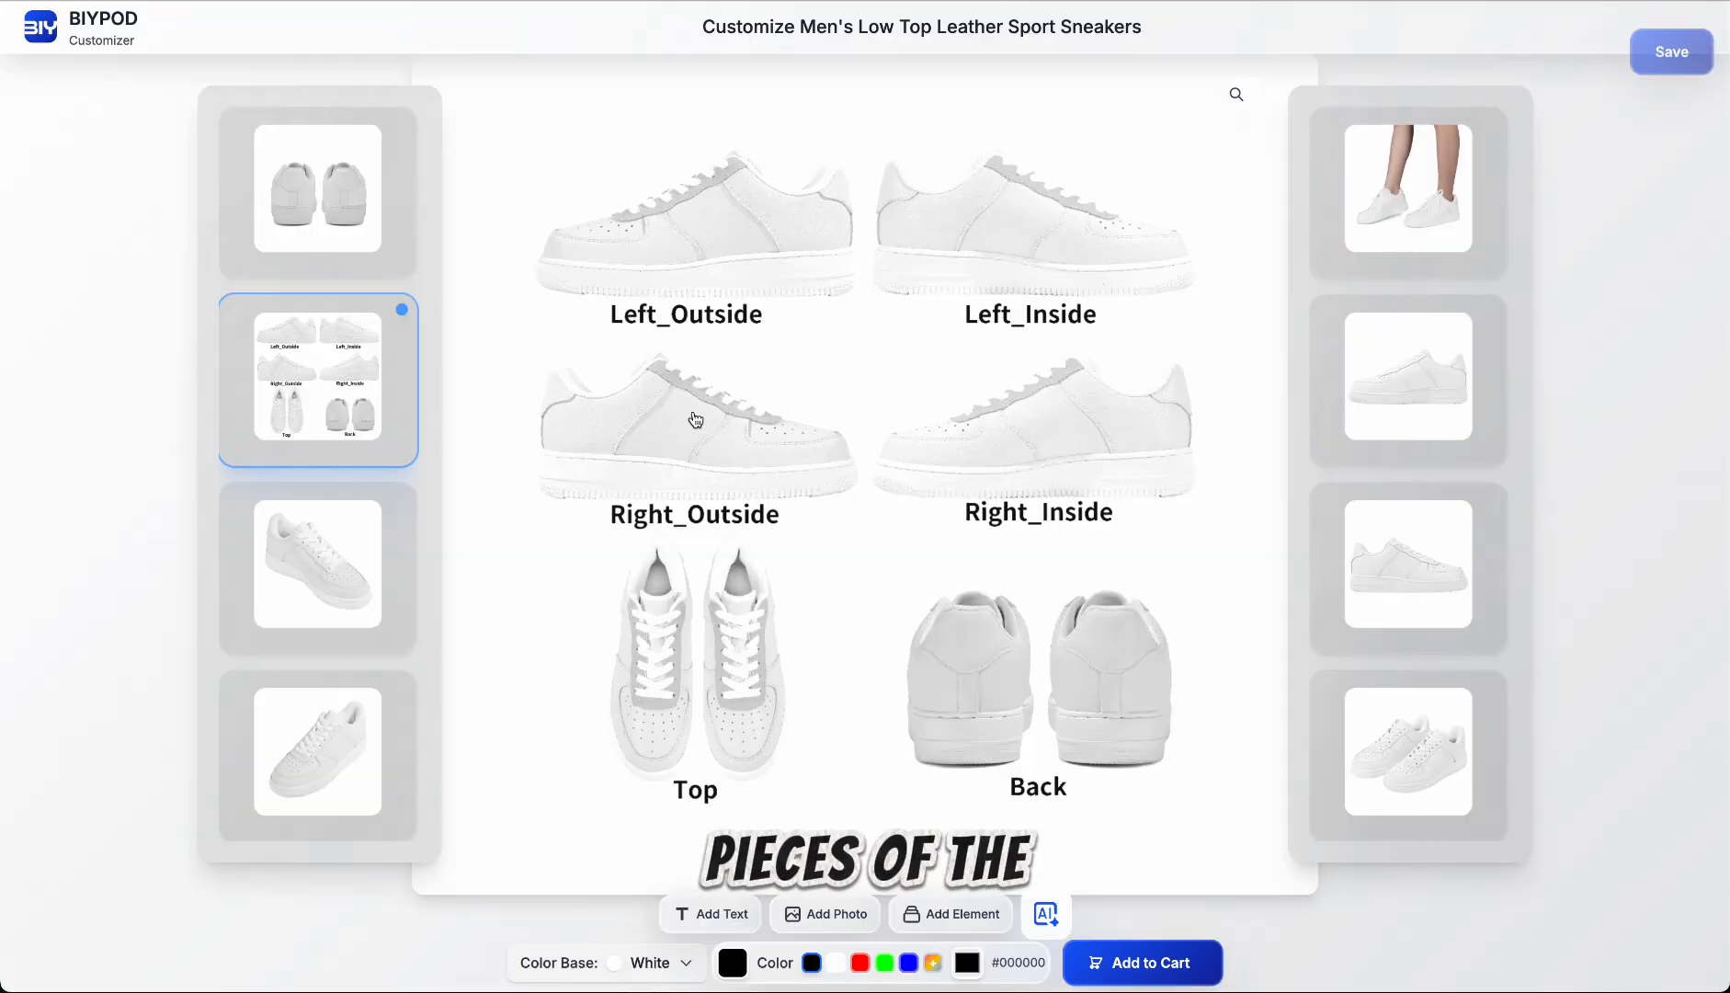
Step: View the blank sneakers from the back, angled, on-model, side and pair previews, and return to the overview of all sides
click(384, 239)
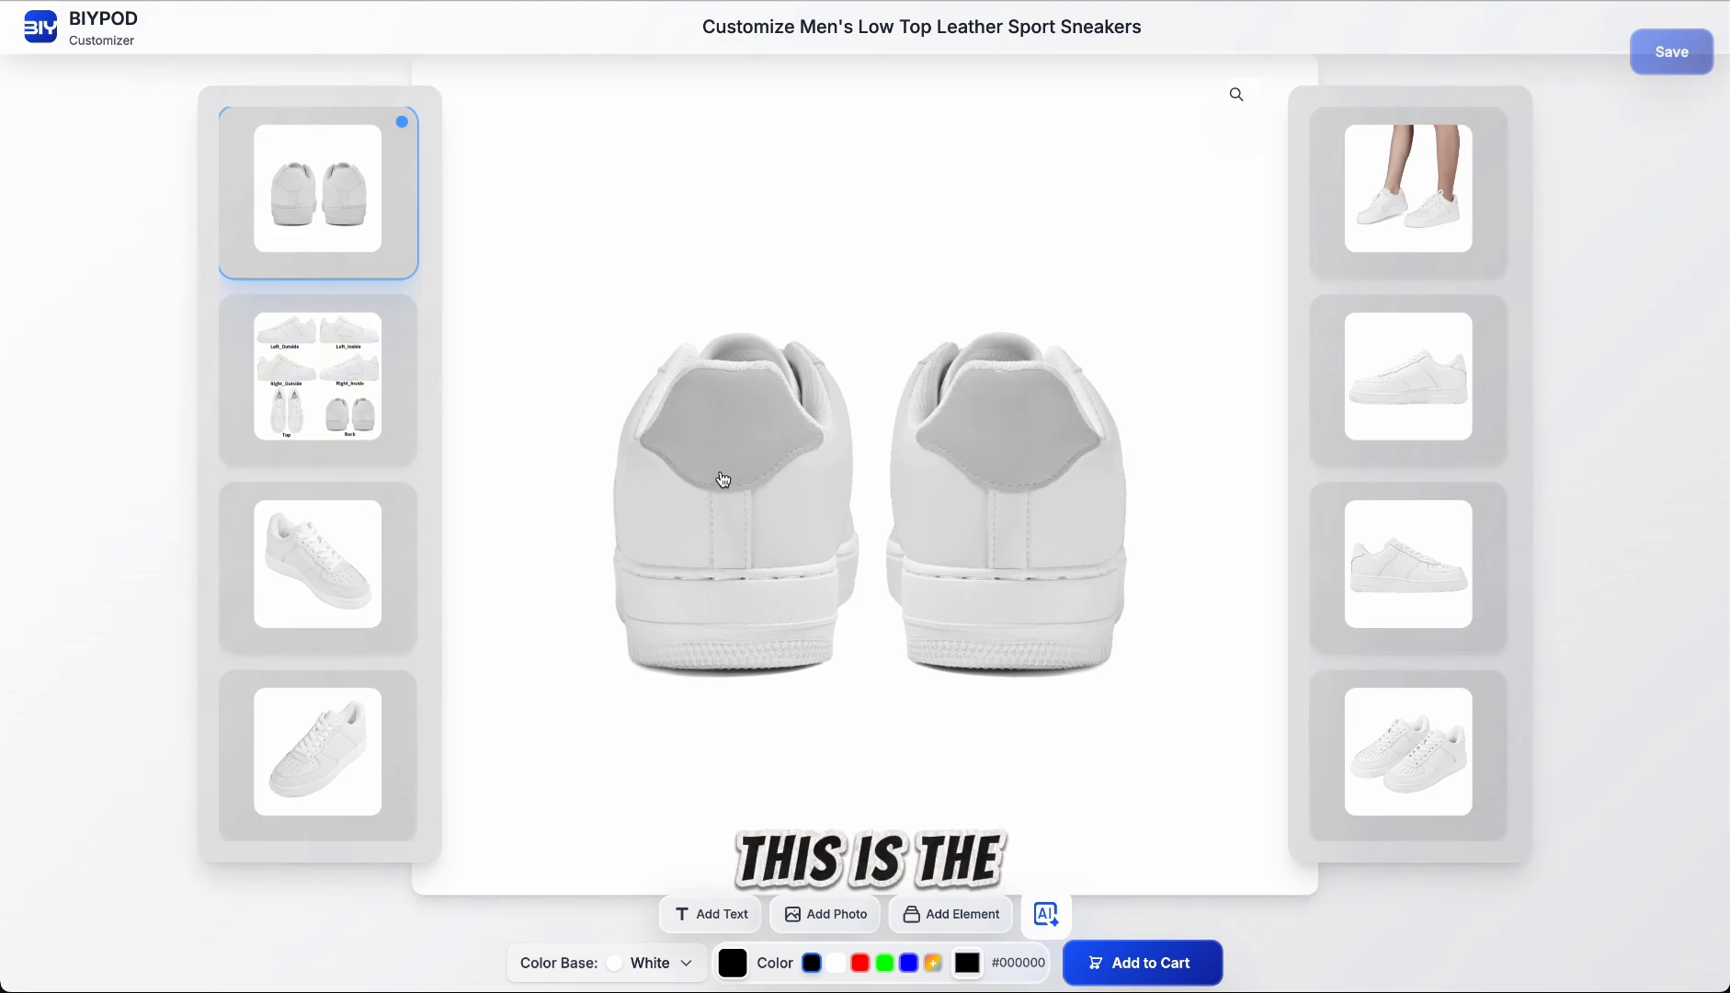
click(359, 572)
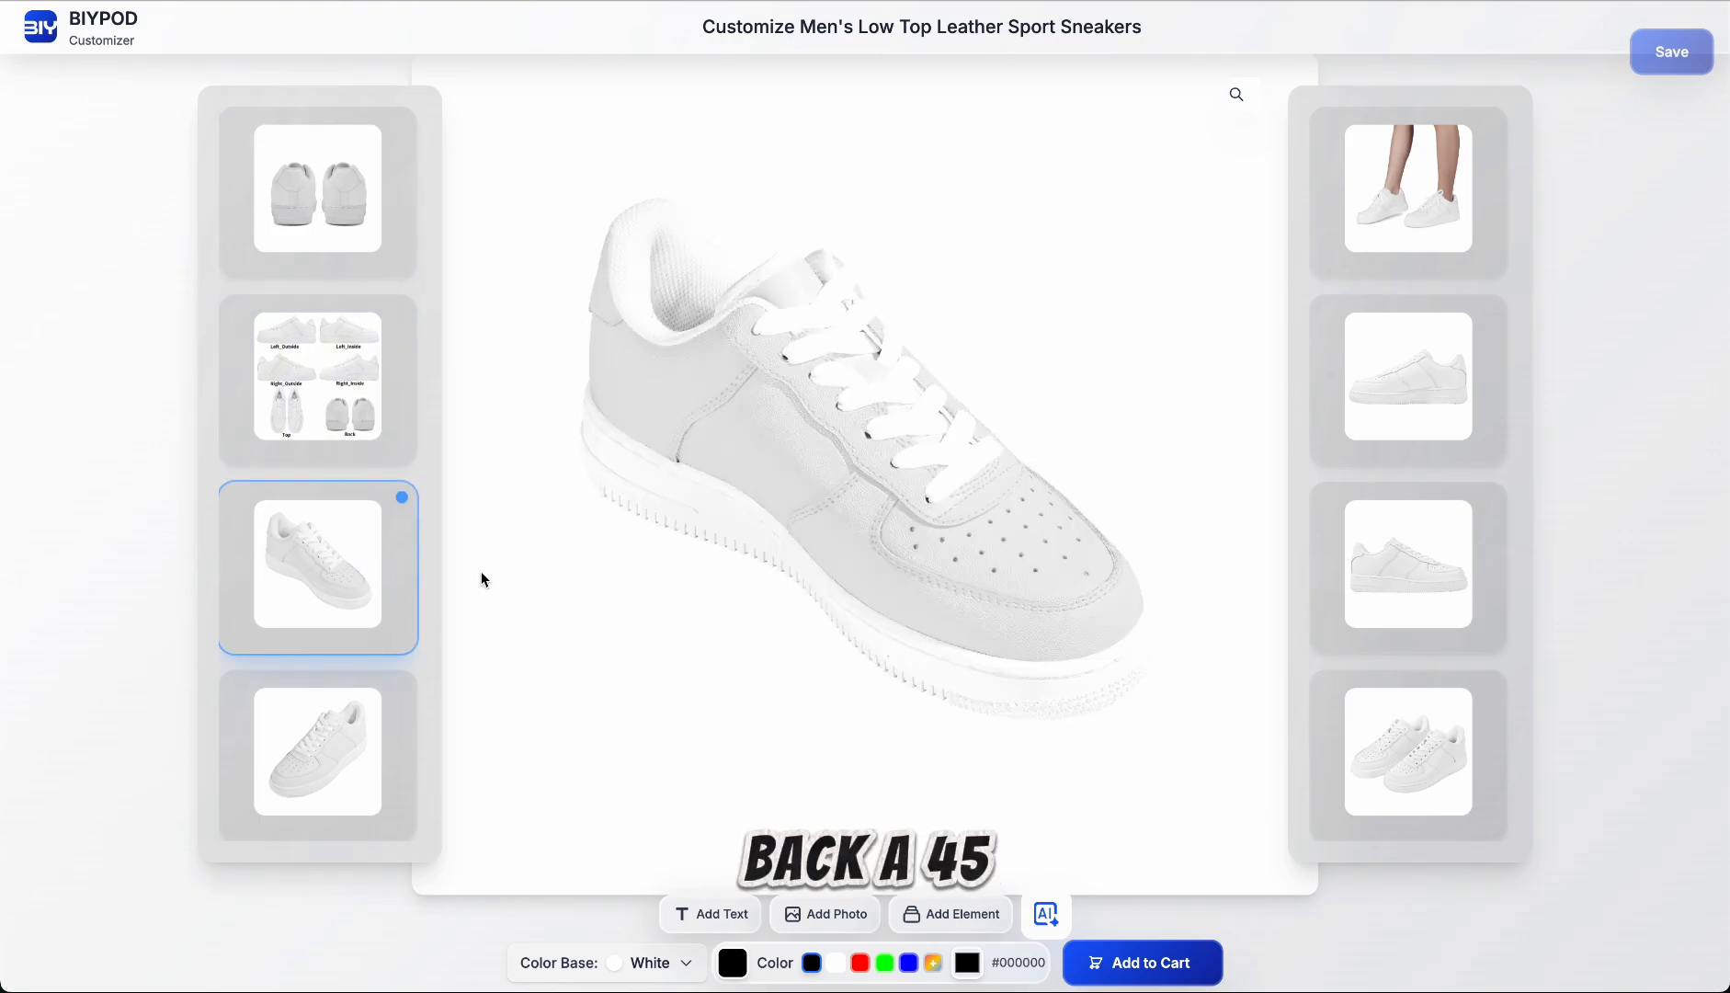
click(332, 756)
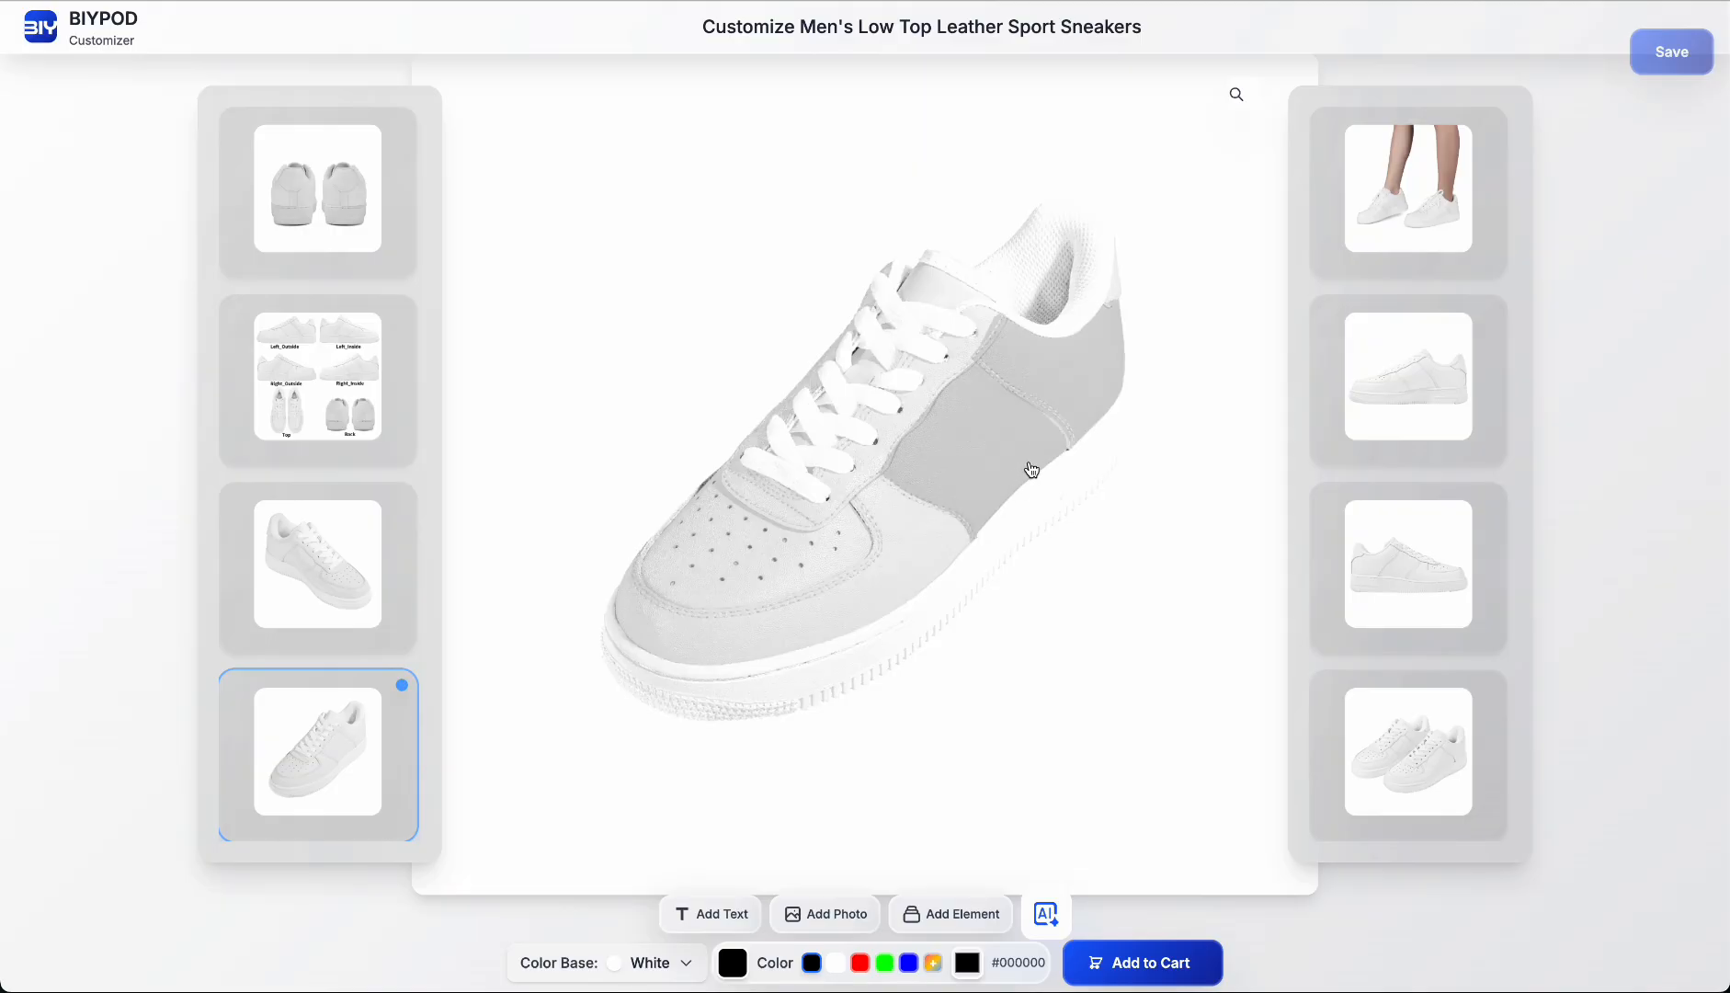
click(1368, 246)
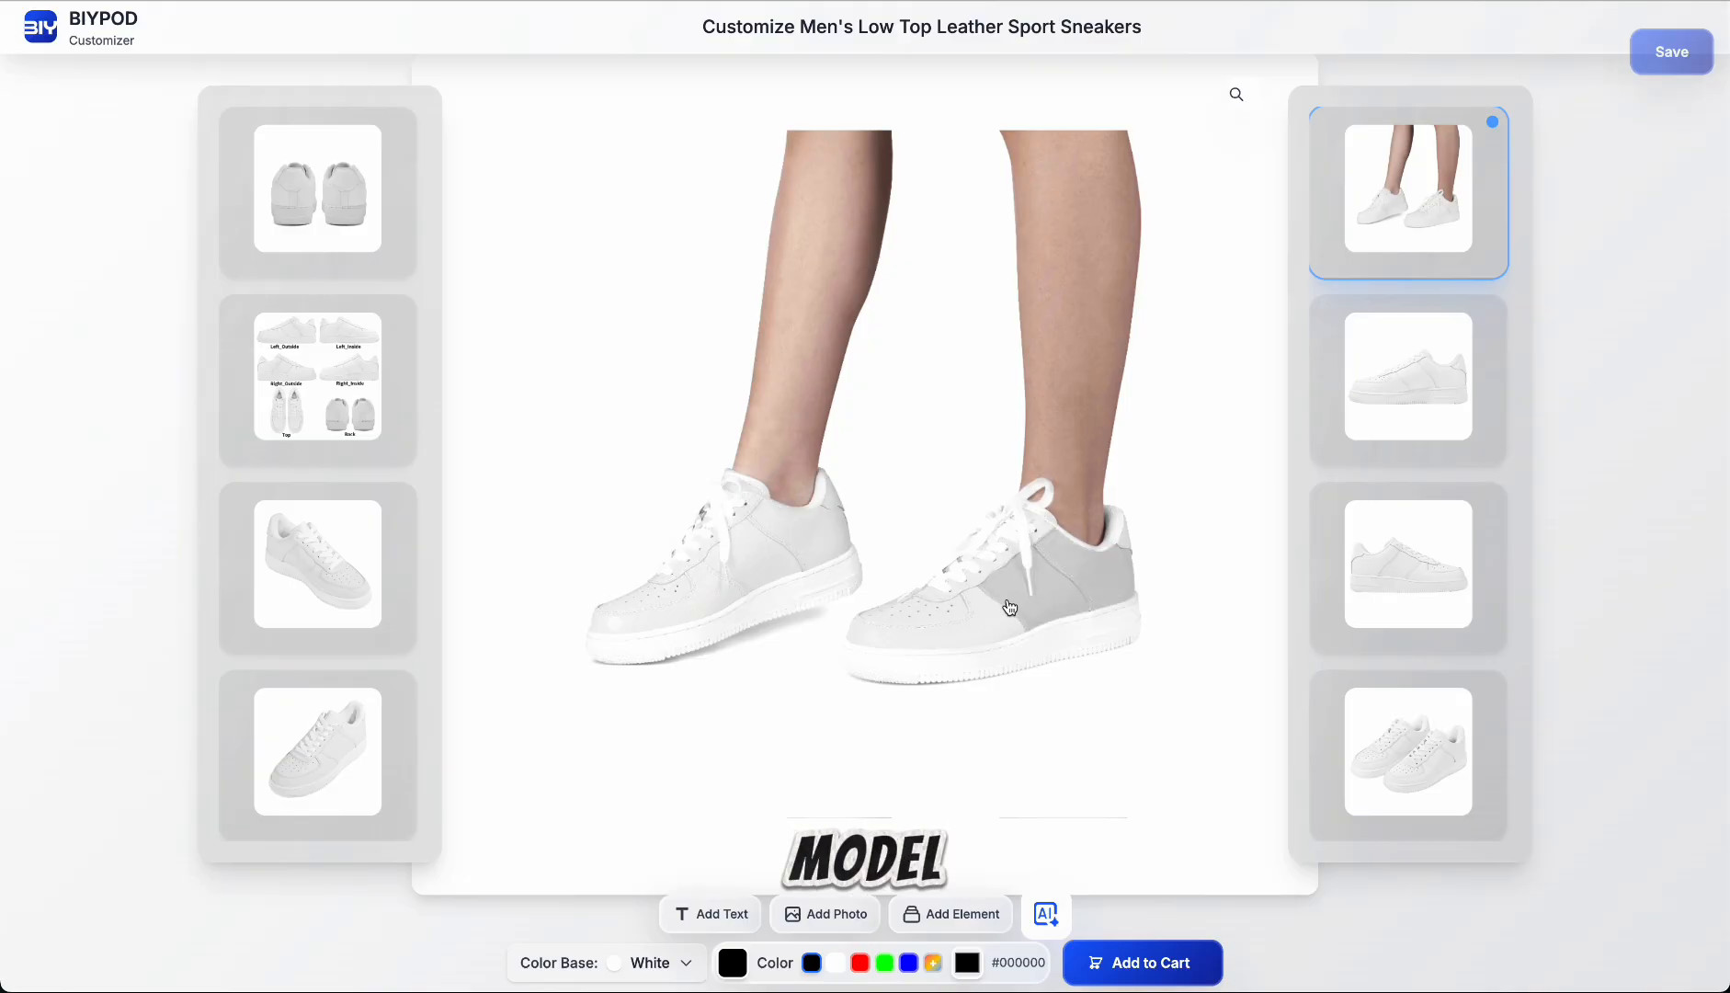
click(1365, 425)
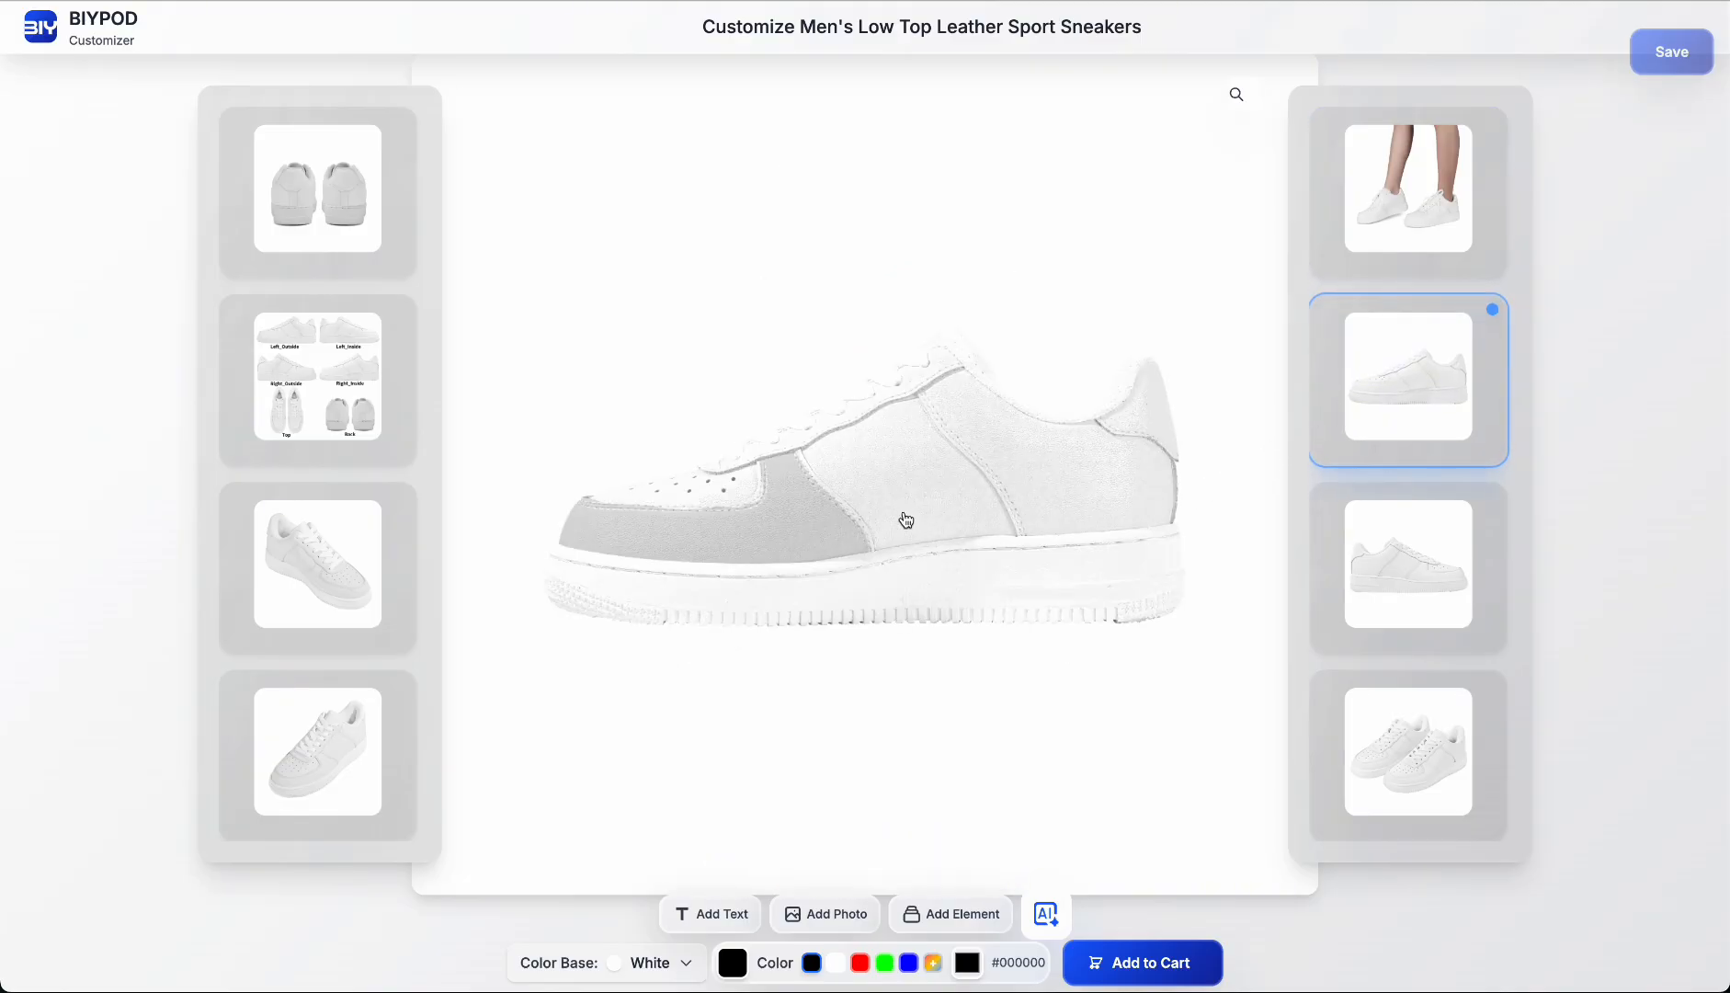
click(1333, 560)
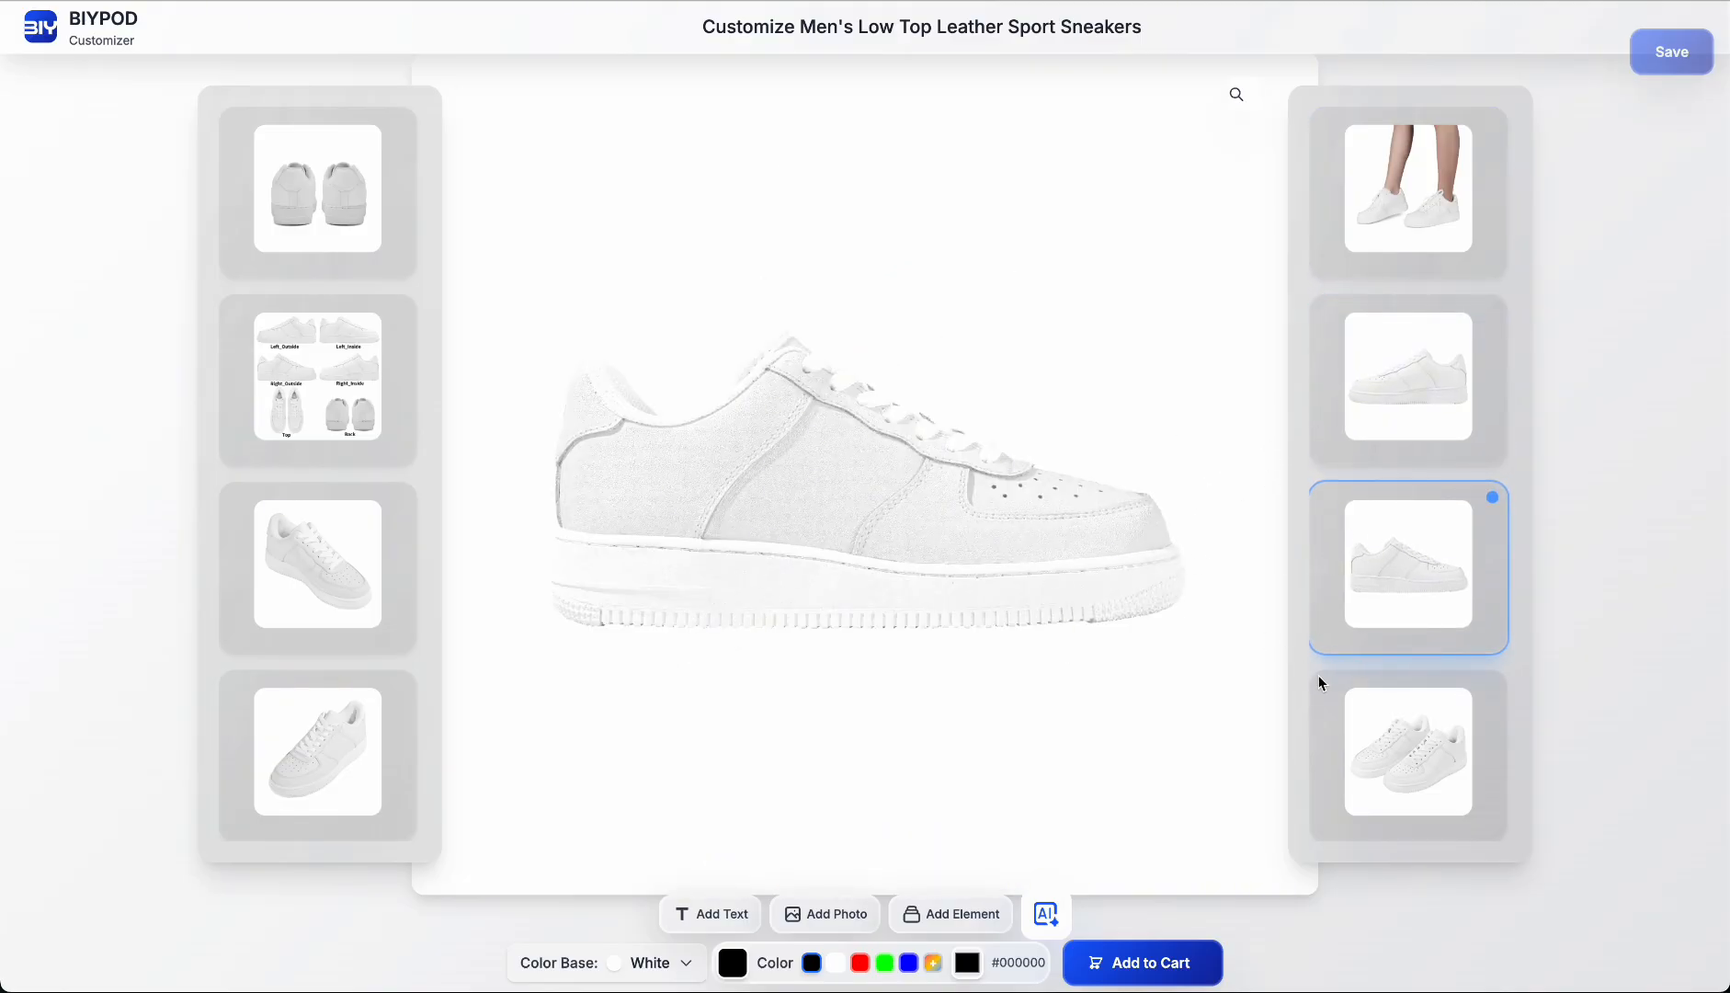
click(1370, 745)
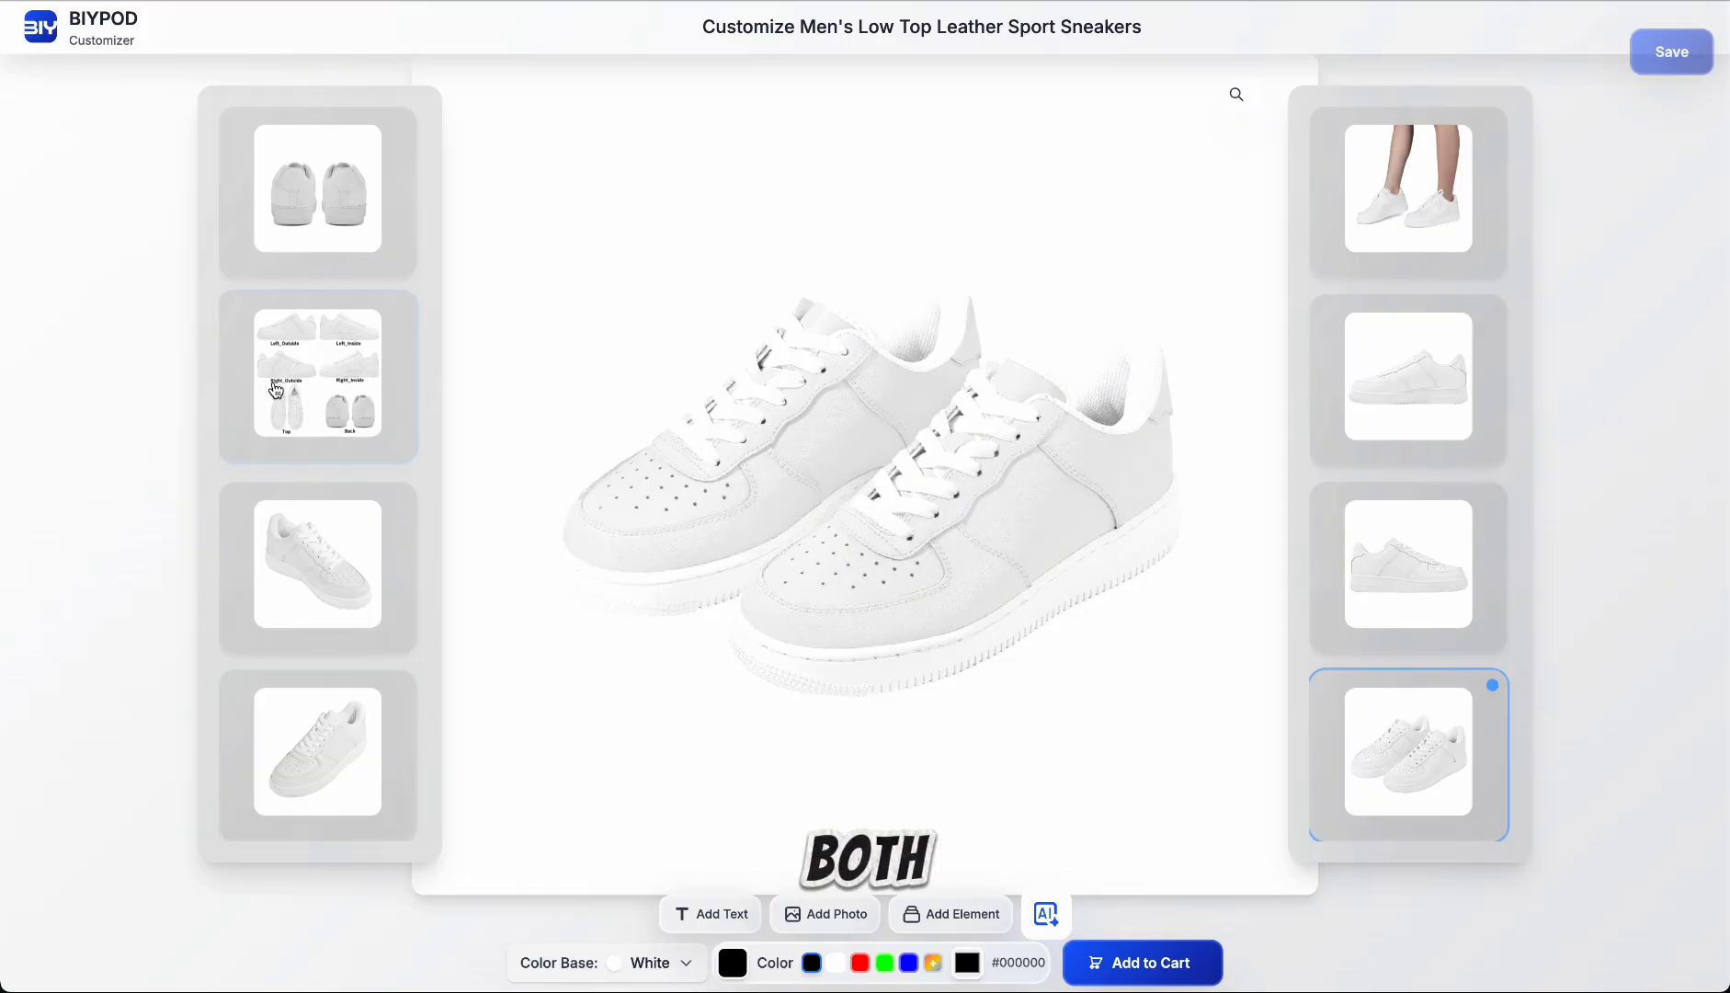
click(358, 414)
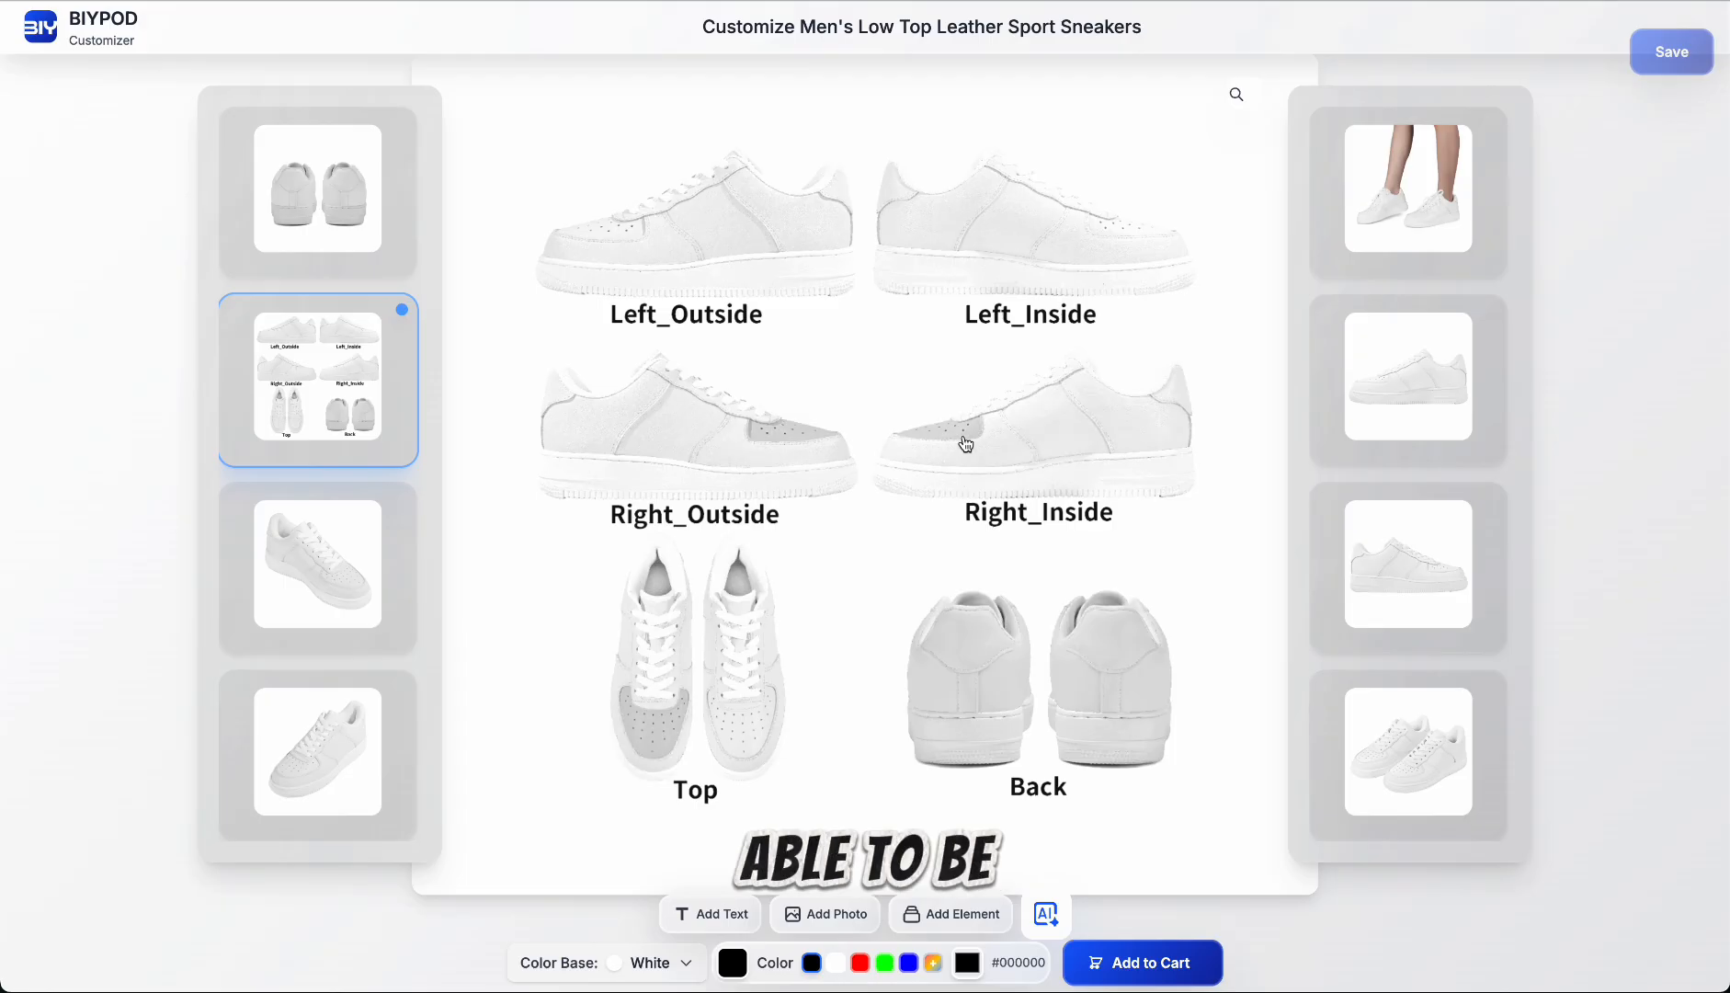
Step: Examine the separately customizable panels on the right inside, right outside, top and back views of the sneakers
click(1056, 442)
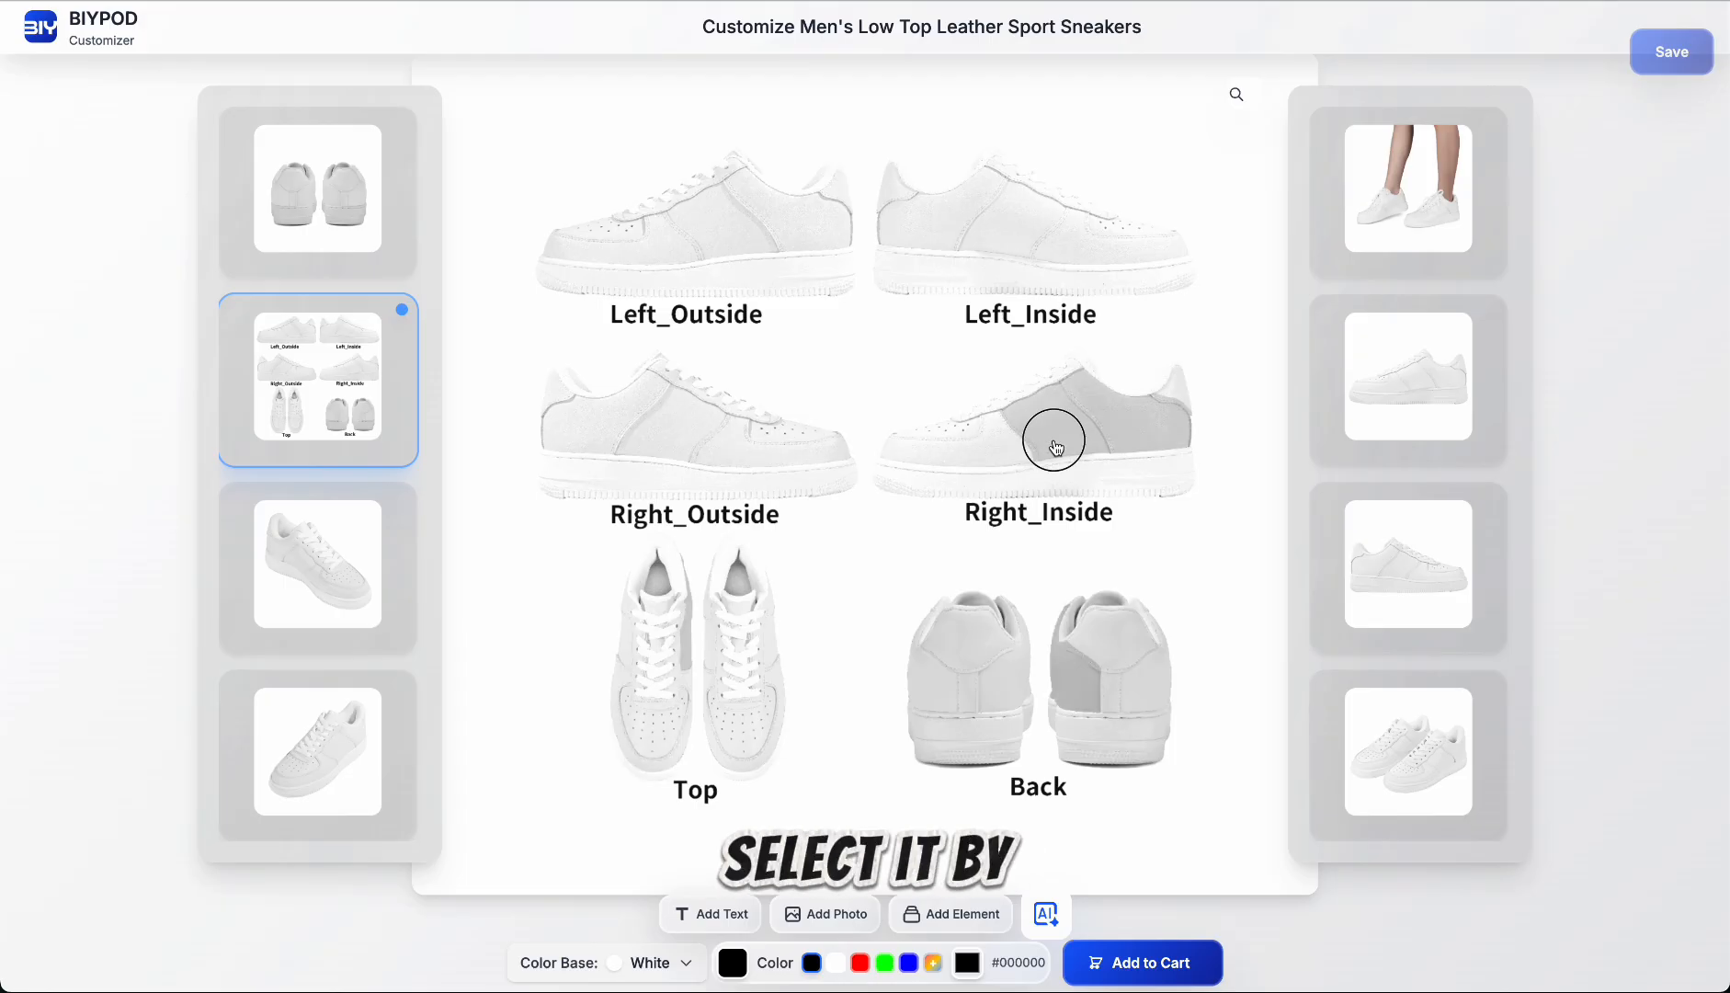
click(988, 471)
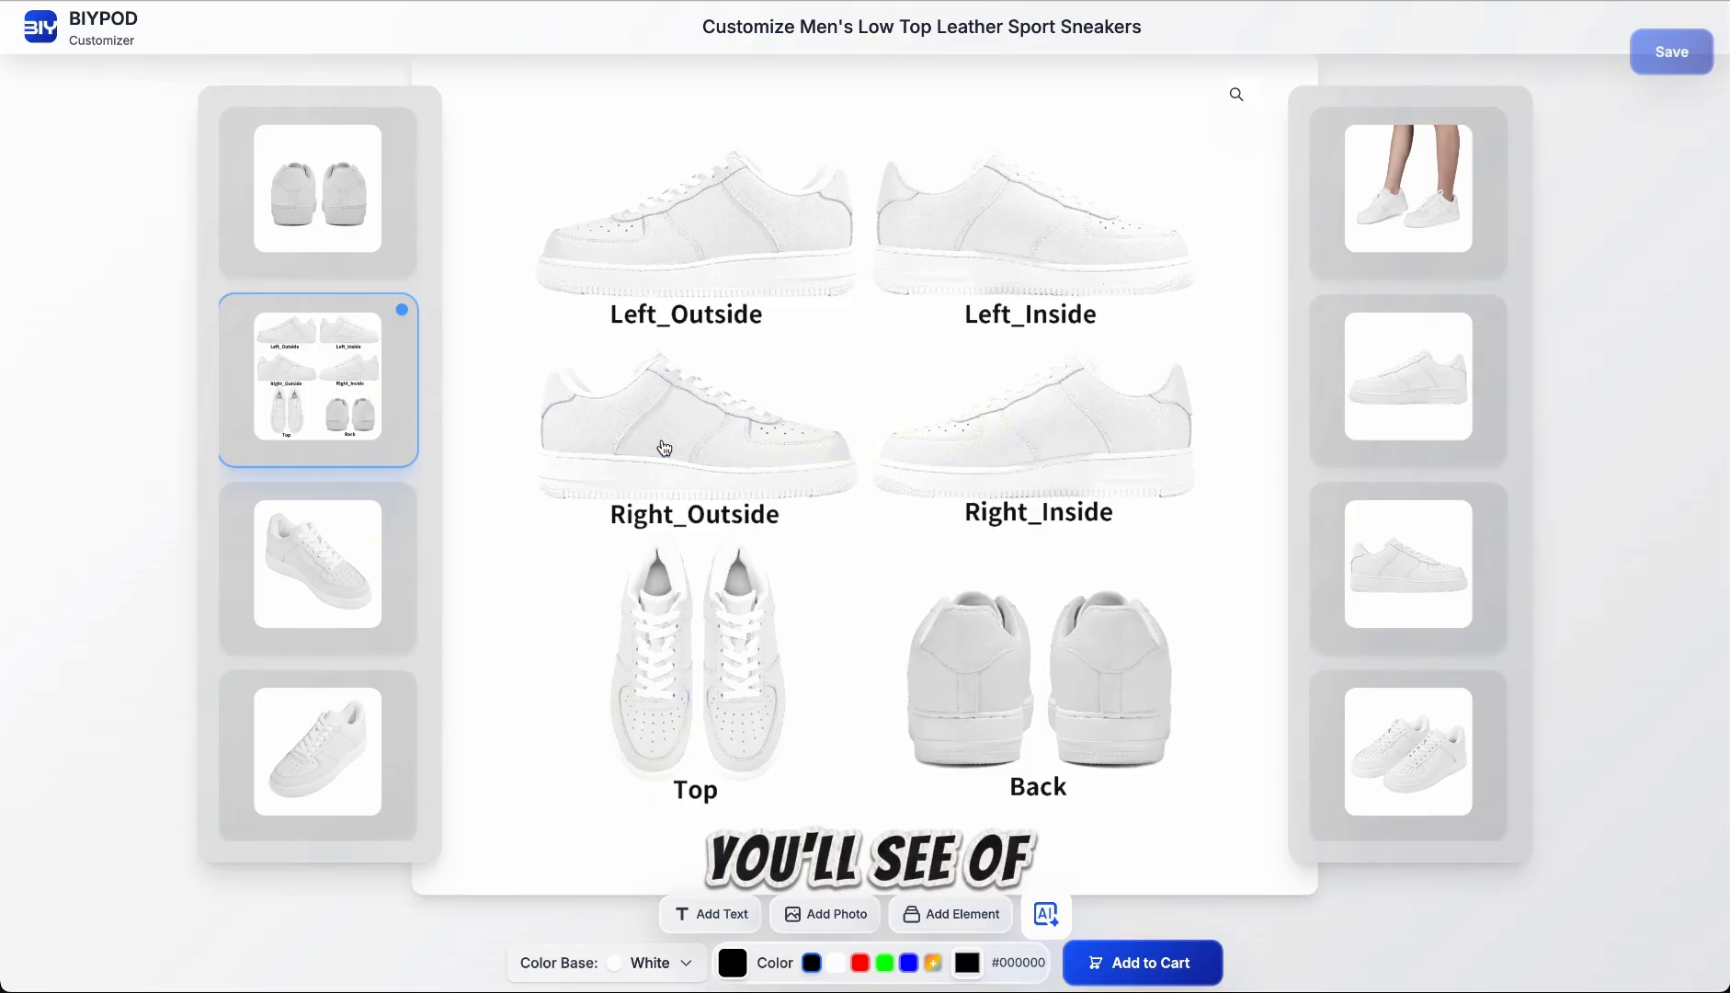
click(697, 395)
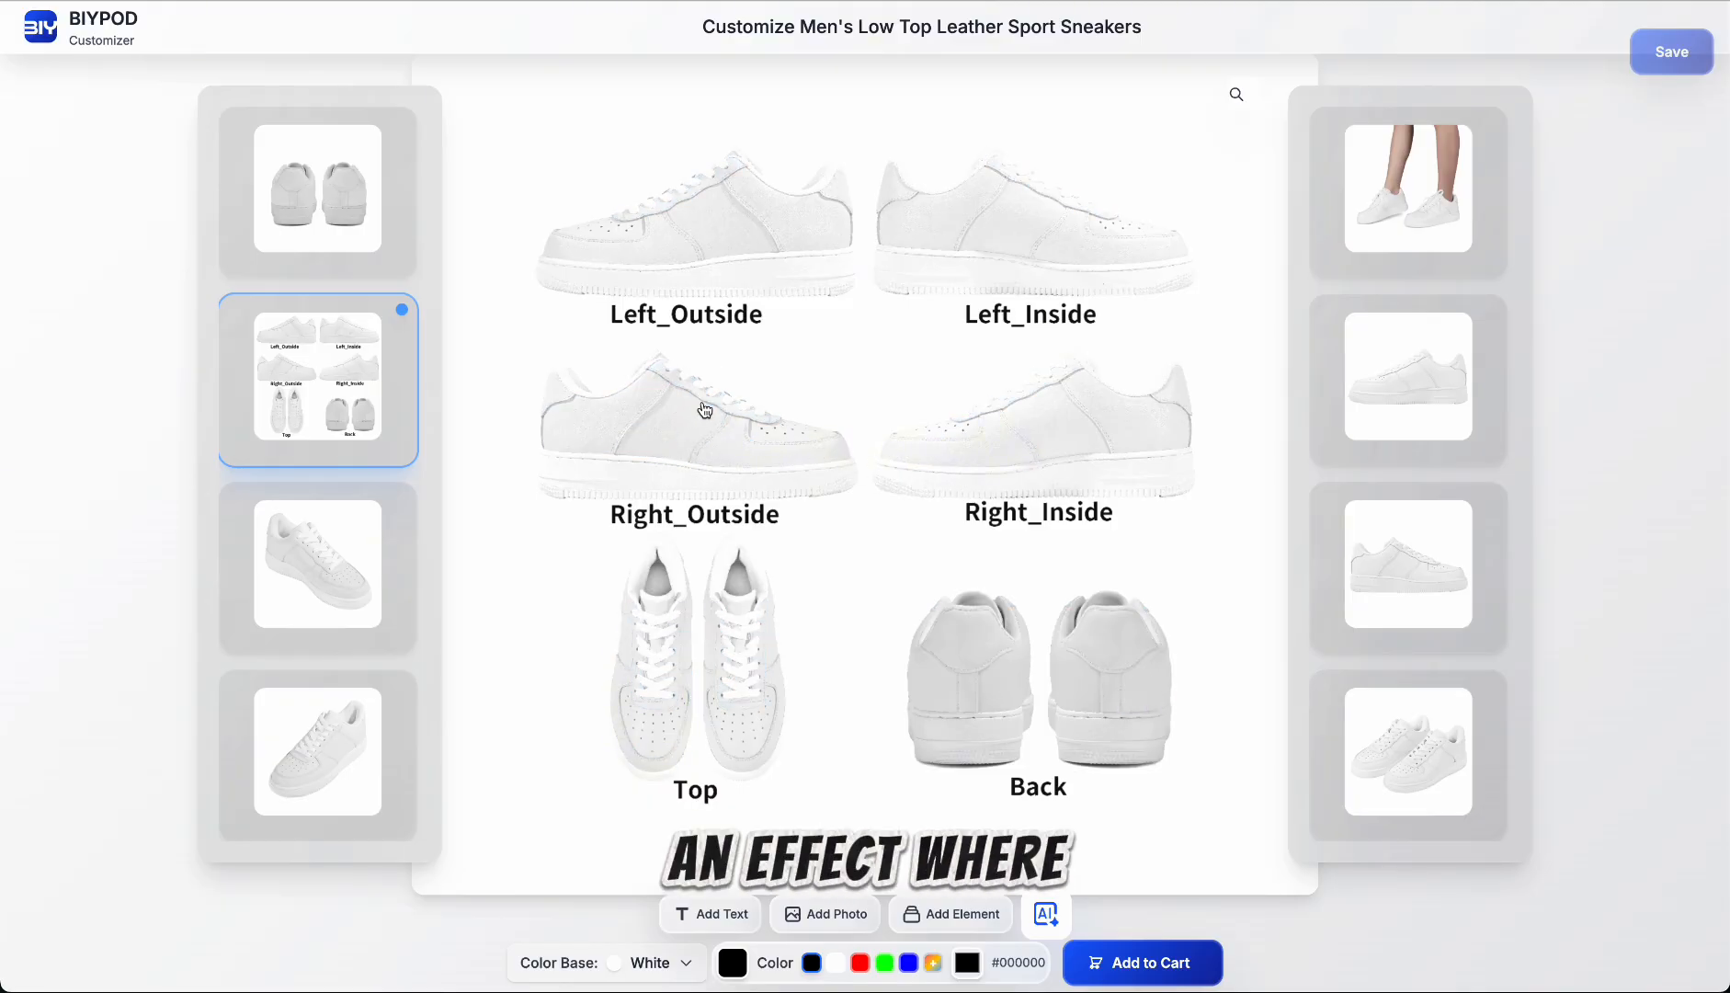
click(730, 449)
click(786, 747)
click(953, 645)
click(1053, 667)
click(1008, 677)
click(1063, 444)
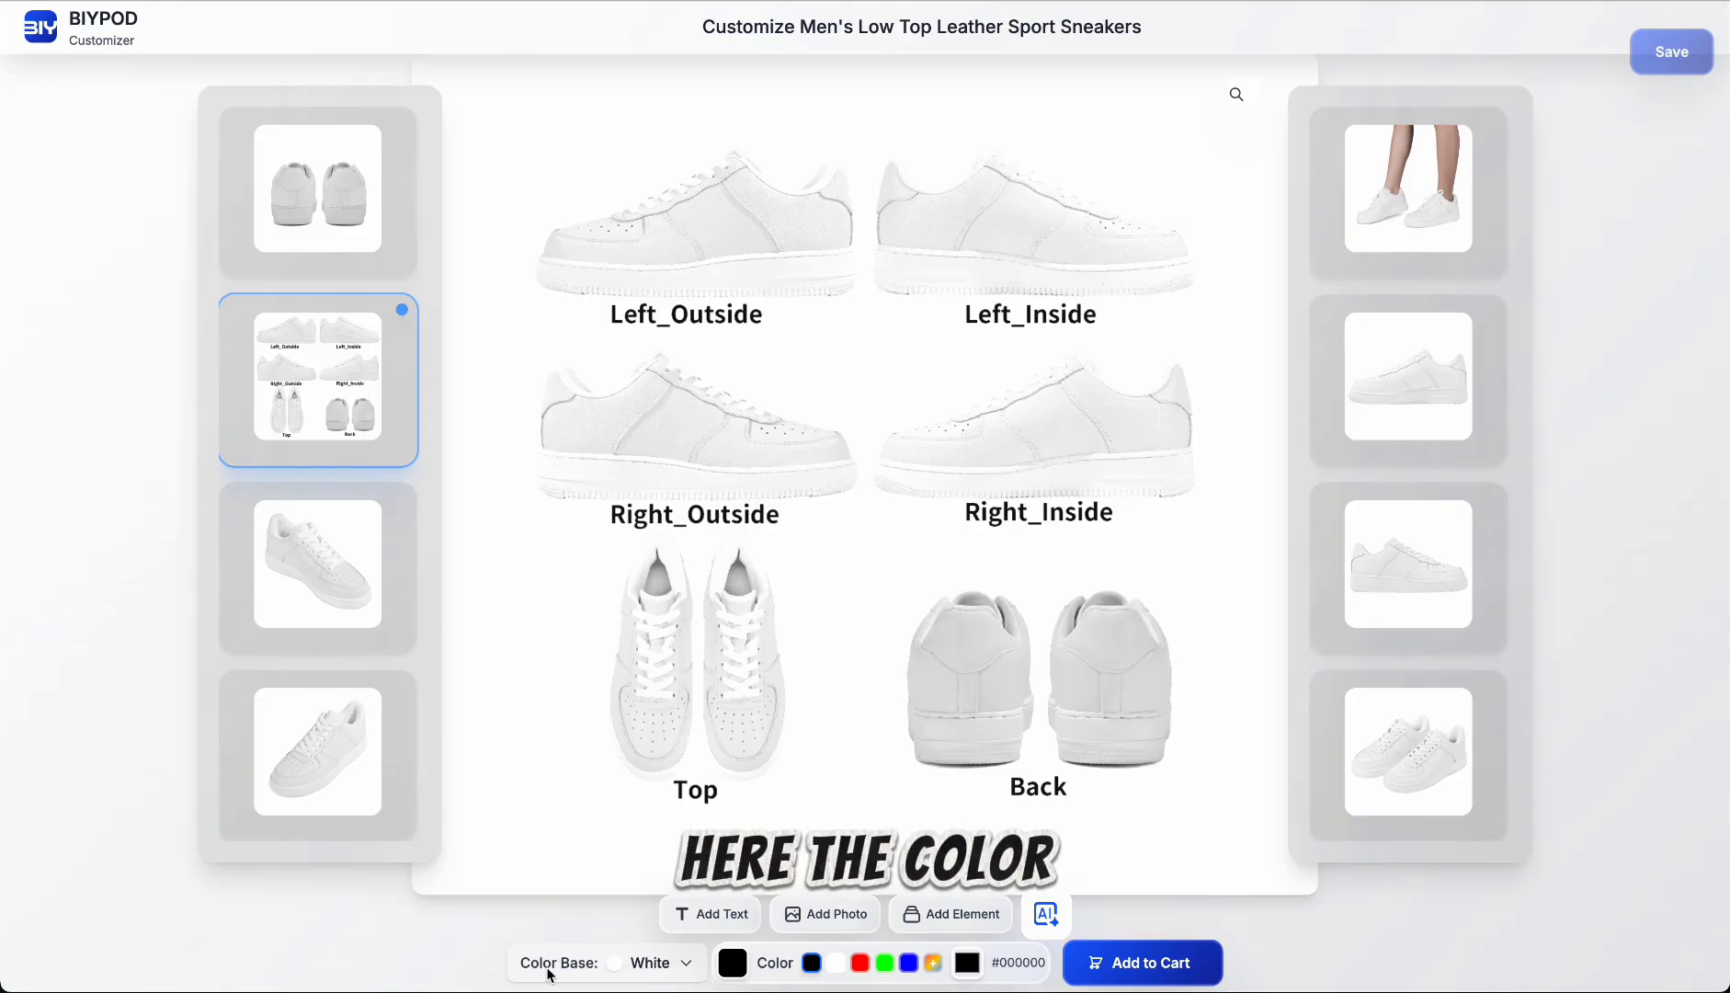
Step: Set the sneakers' color base to Black
click(674, 972)
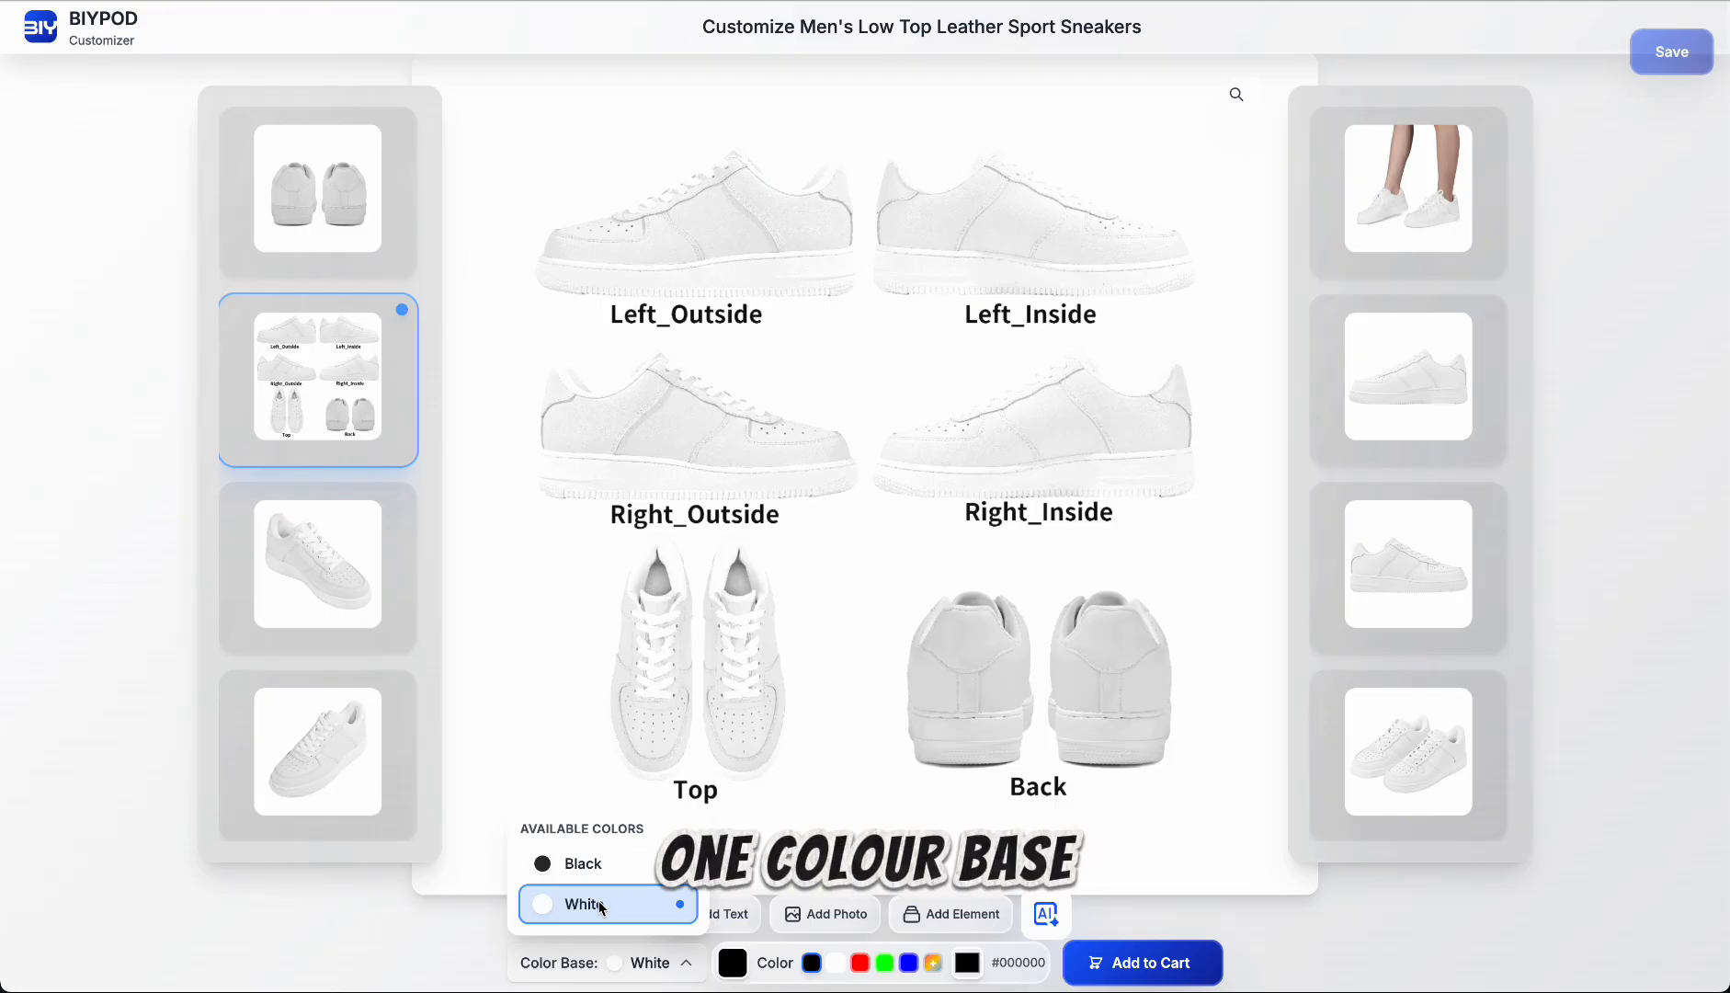
click(663, 965)
click(664, 965)
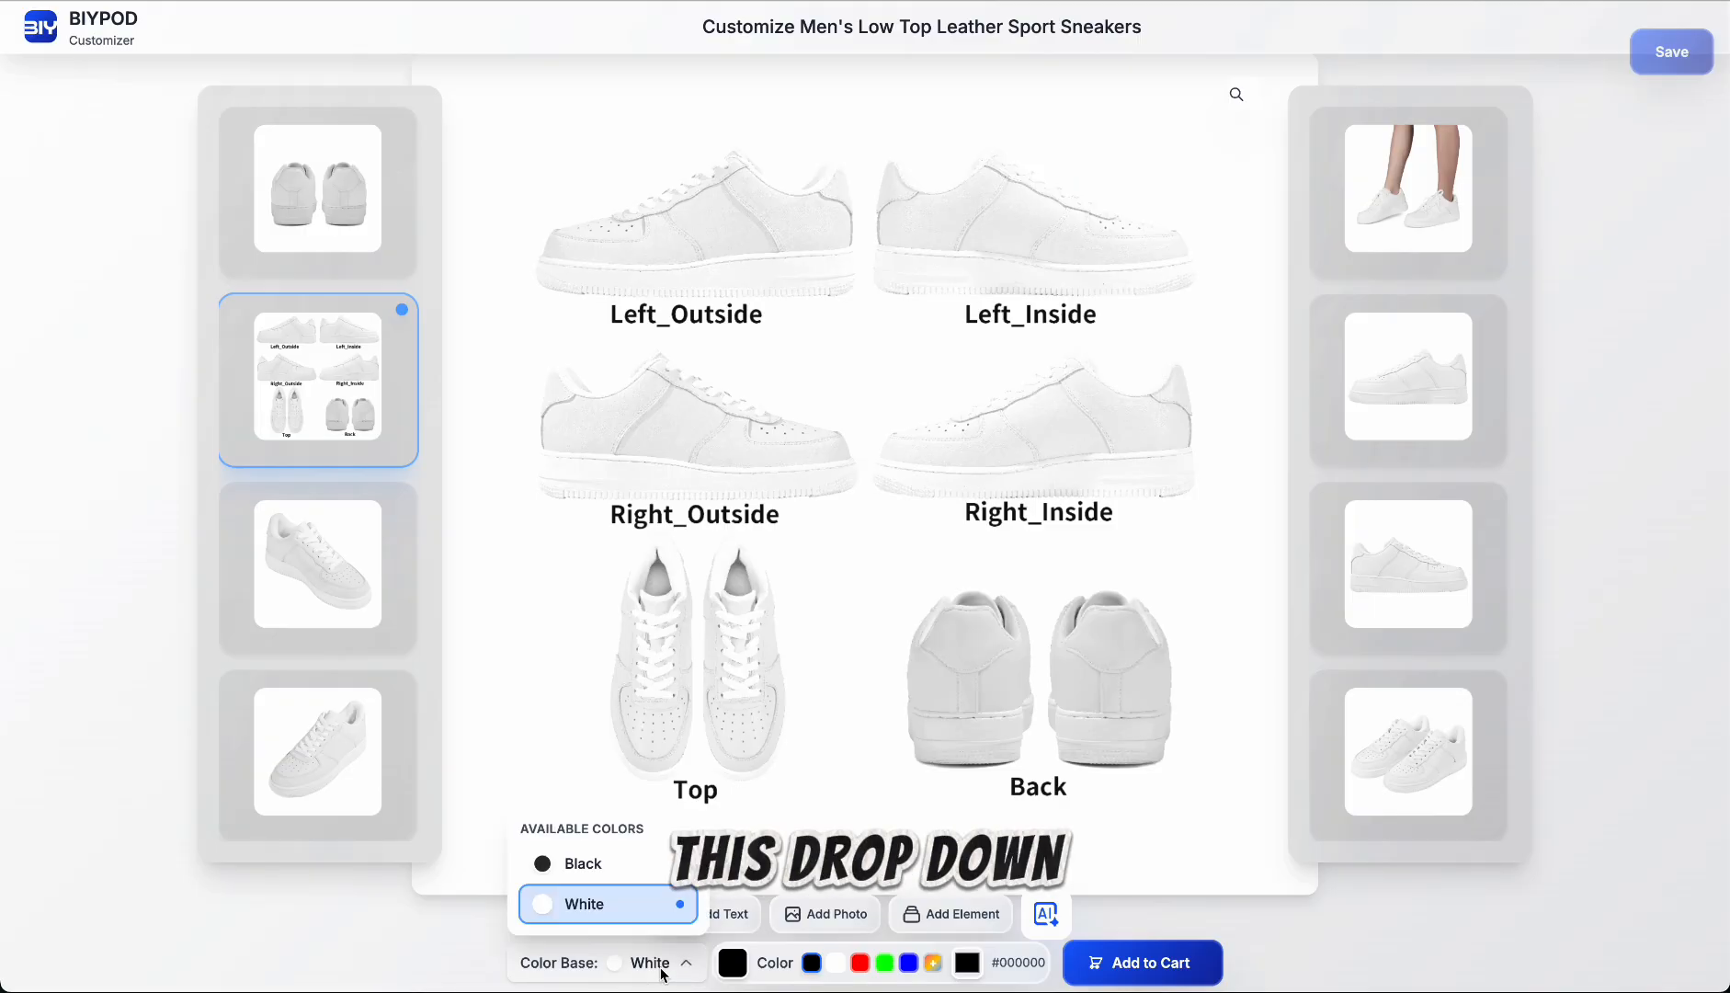
click(601, 866)
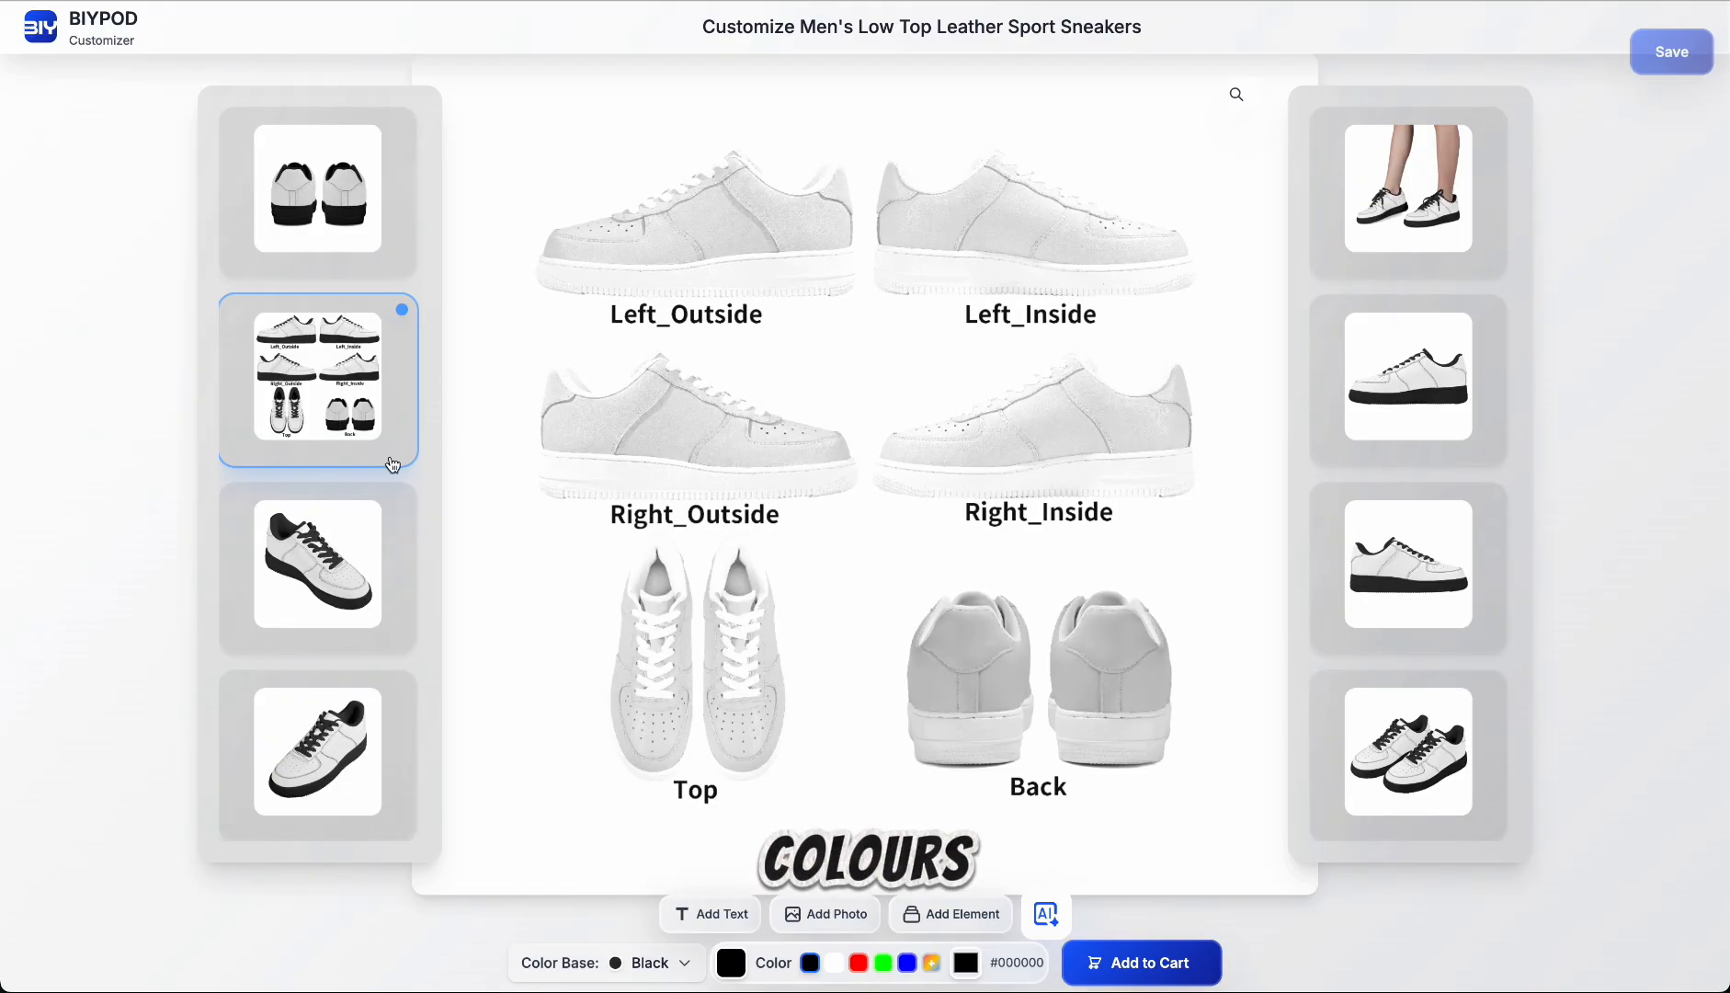
Step: Inspect the black-based sneakers in the angled, back, all-sides overview and side previews
click(367, 528)
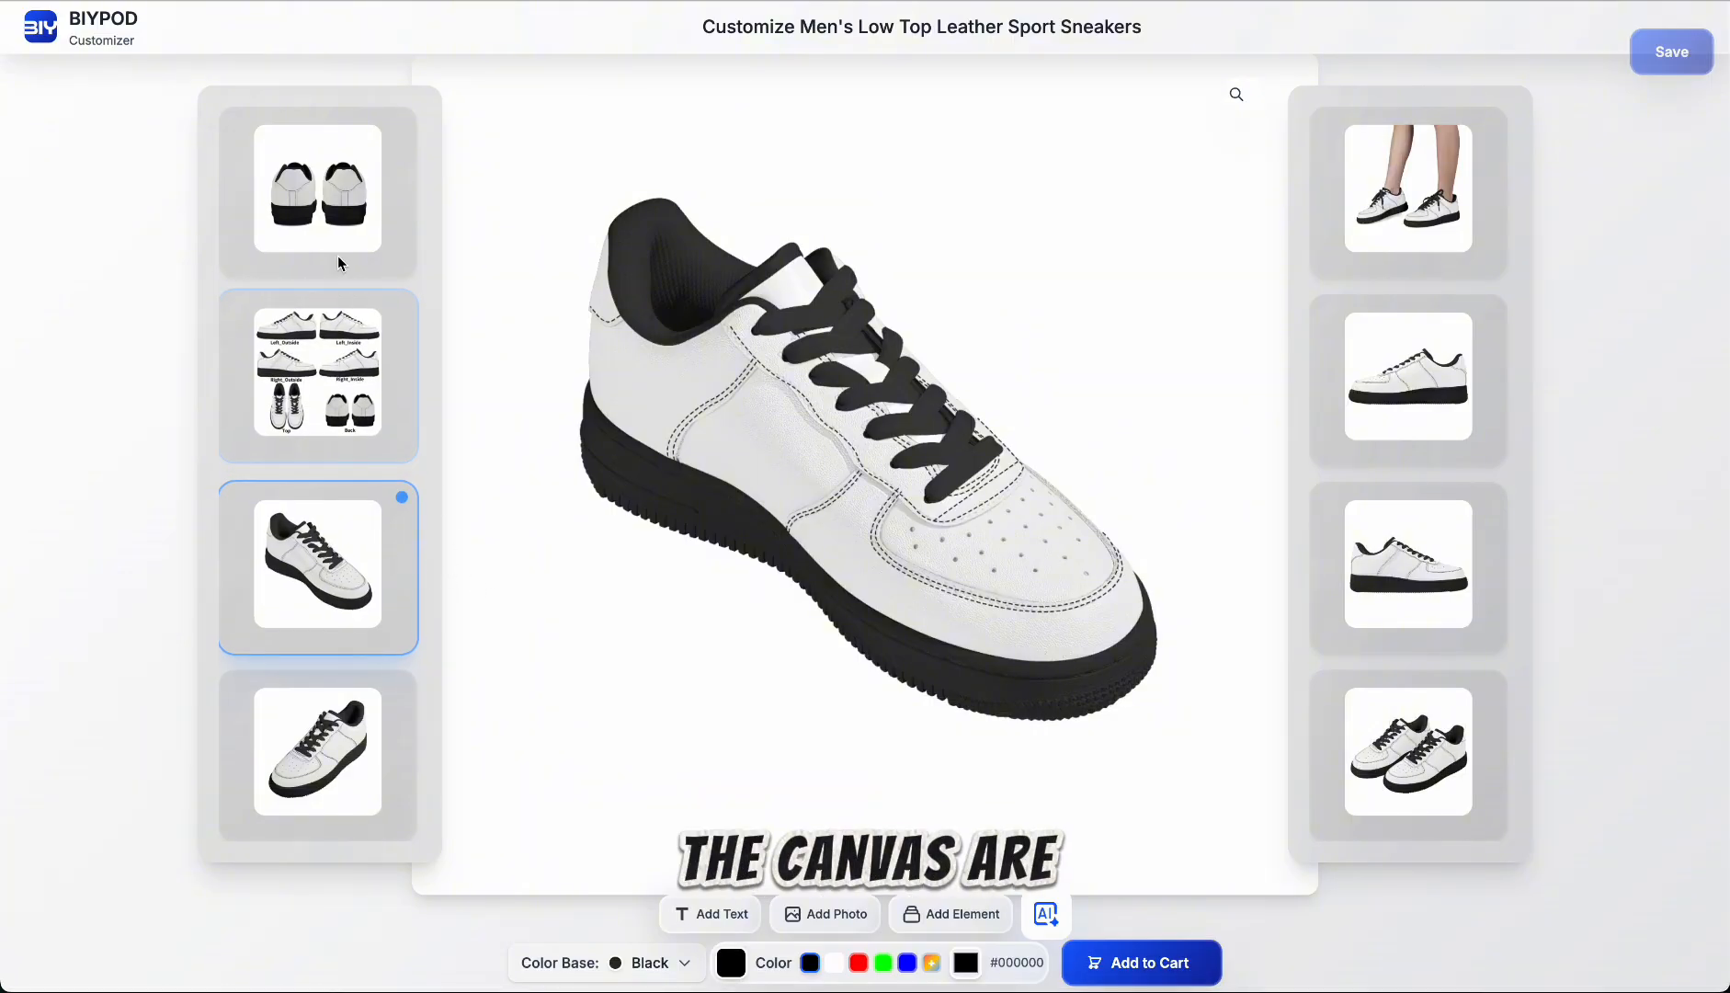
click(327, 213)
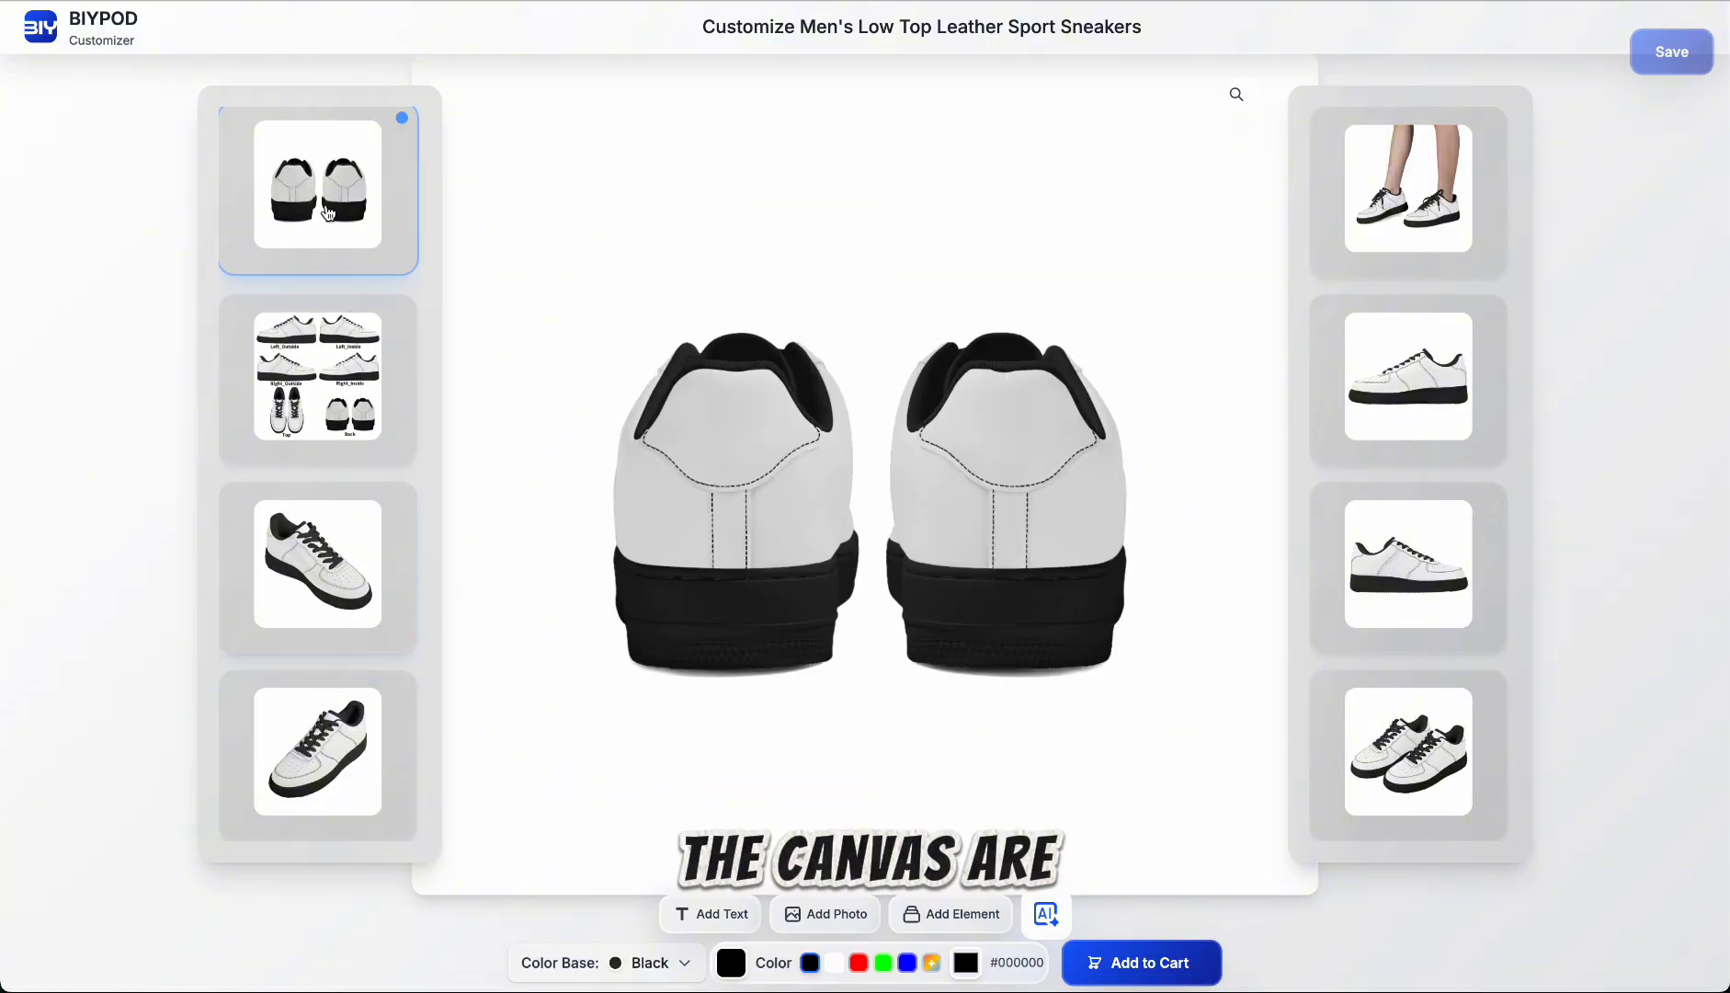
click(375, 388)
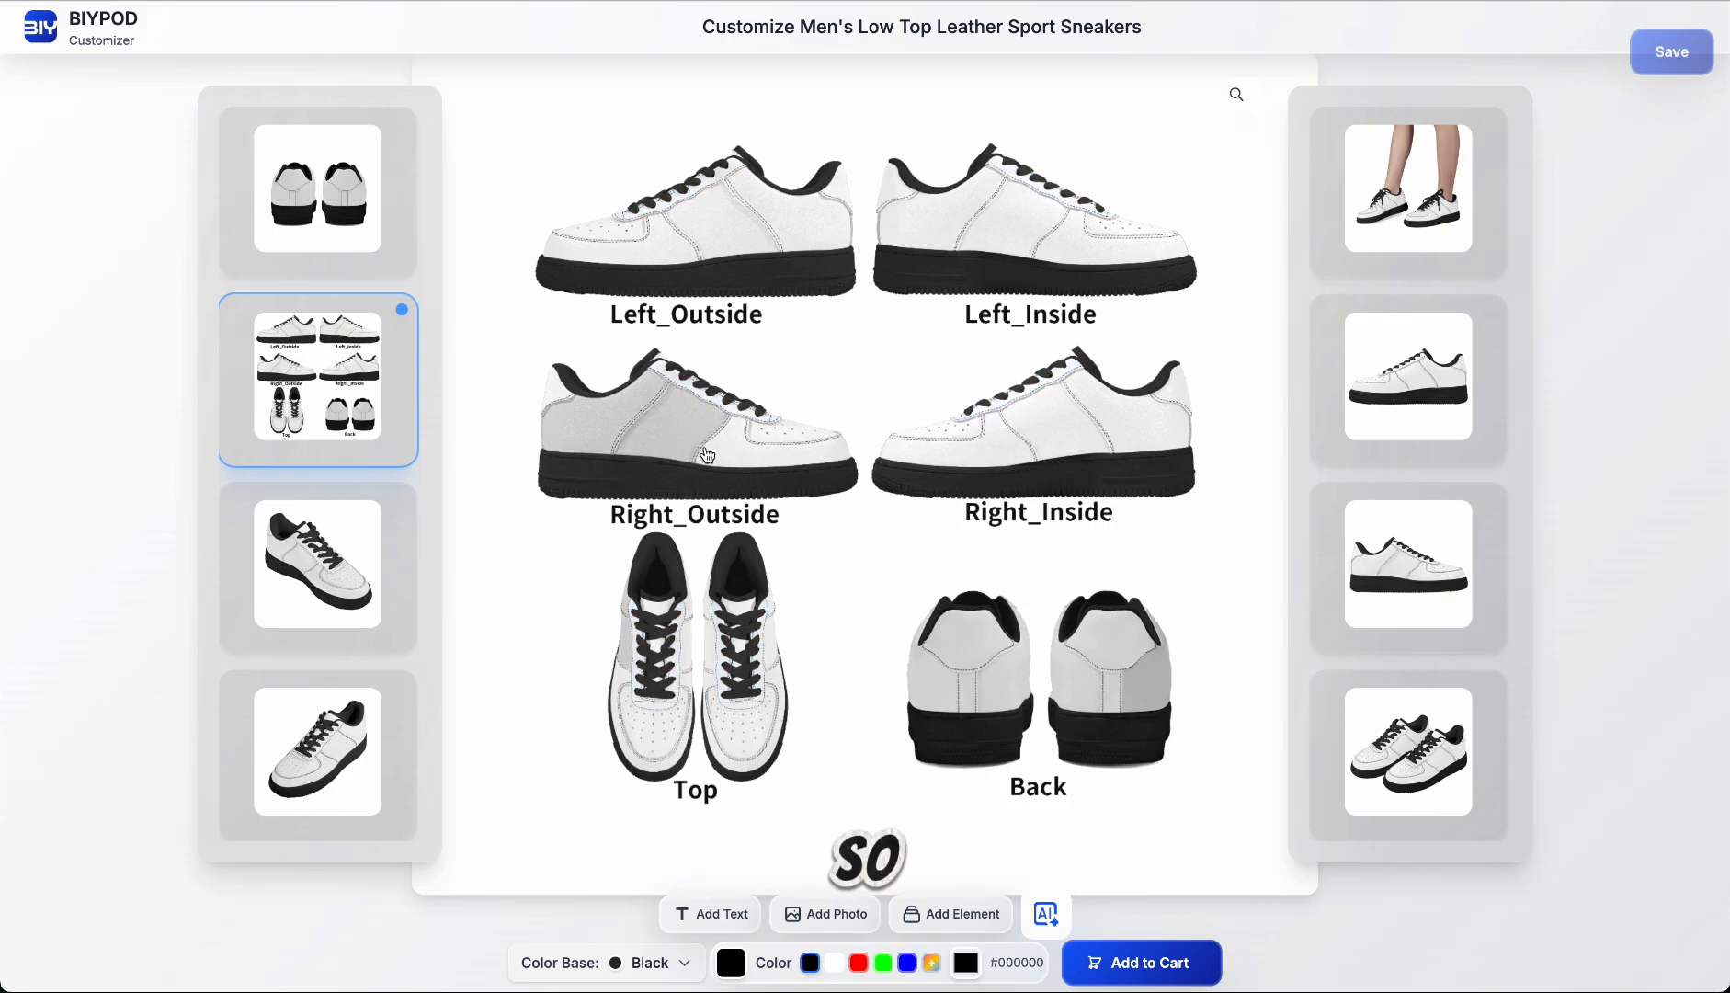
click(1448, 558)
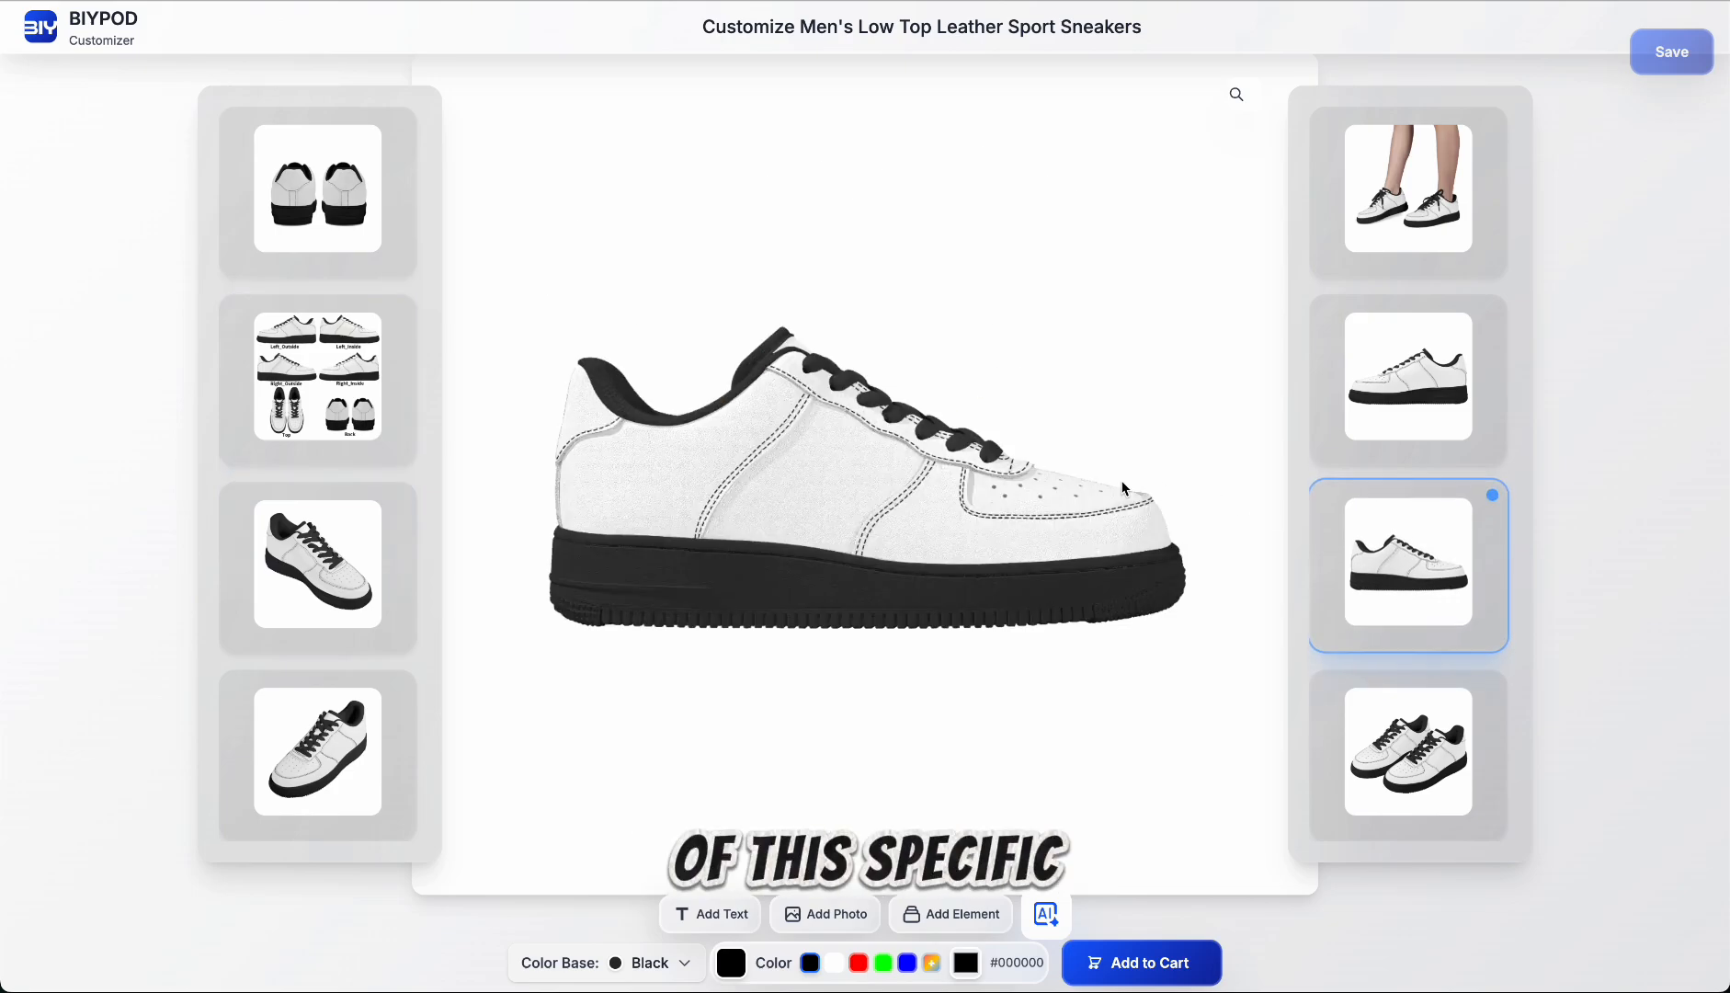
Step: Set the color base back to White and show the overview of all shoe sides
click(688, 967)
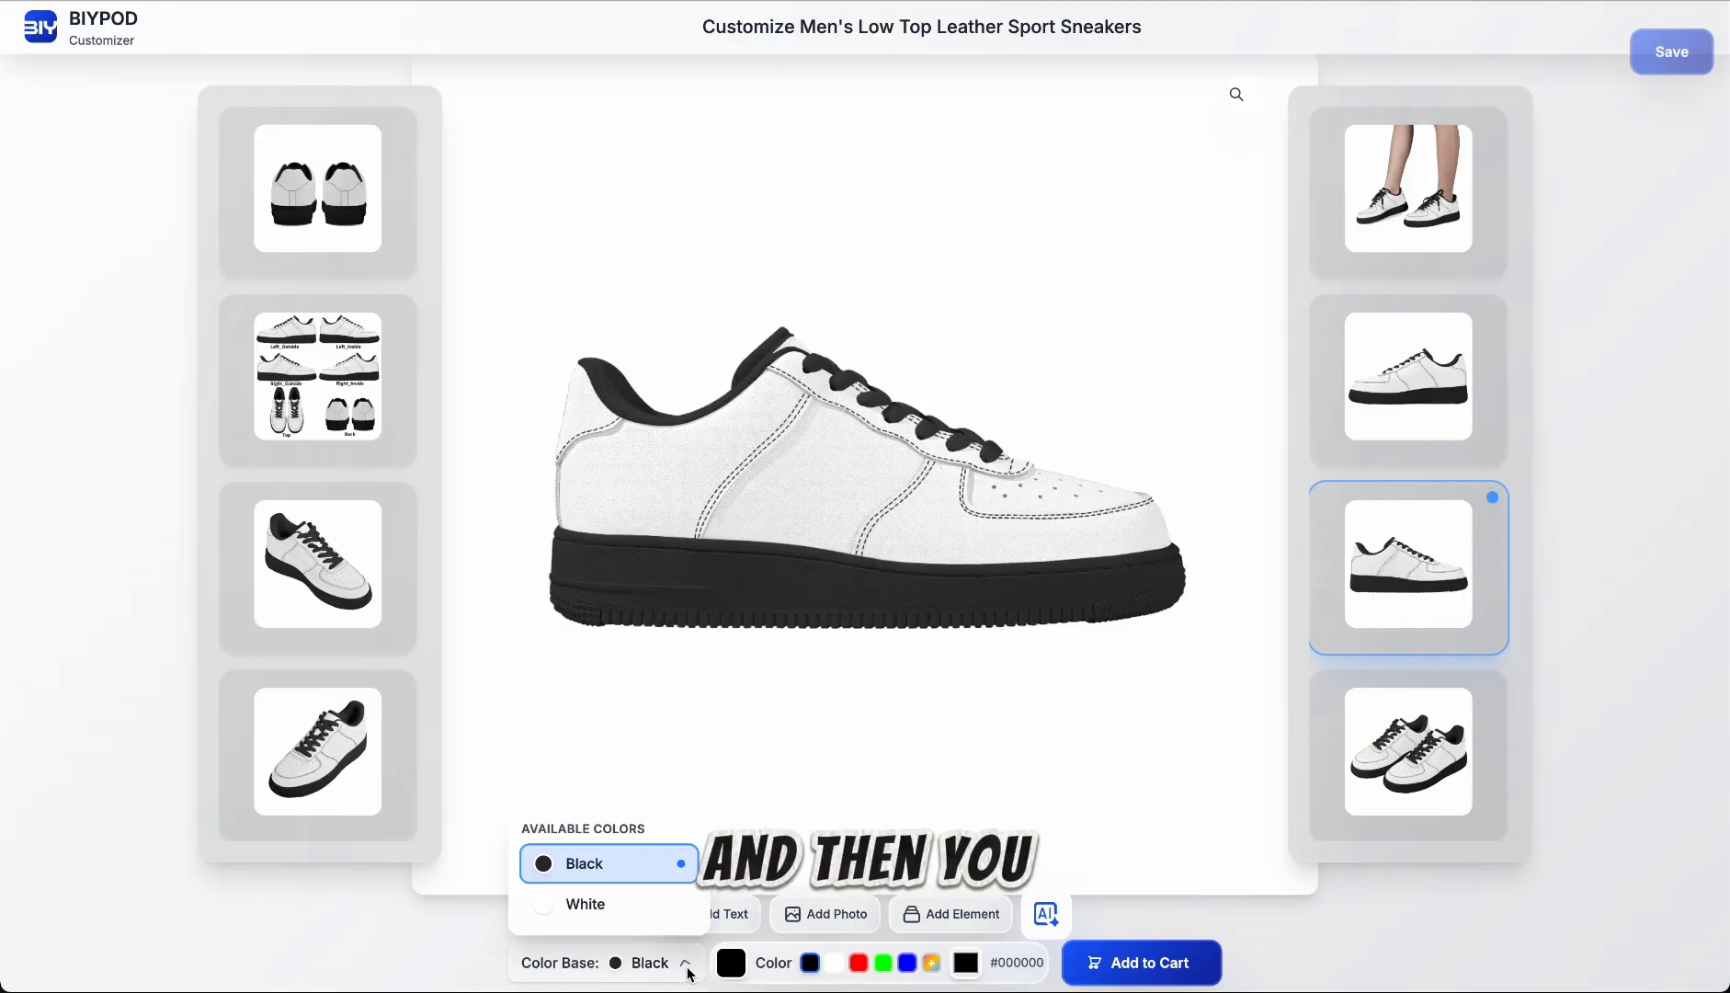
click(645, 908)
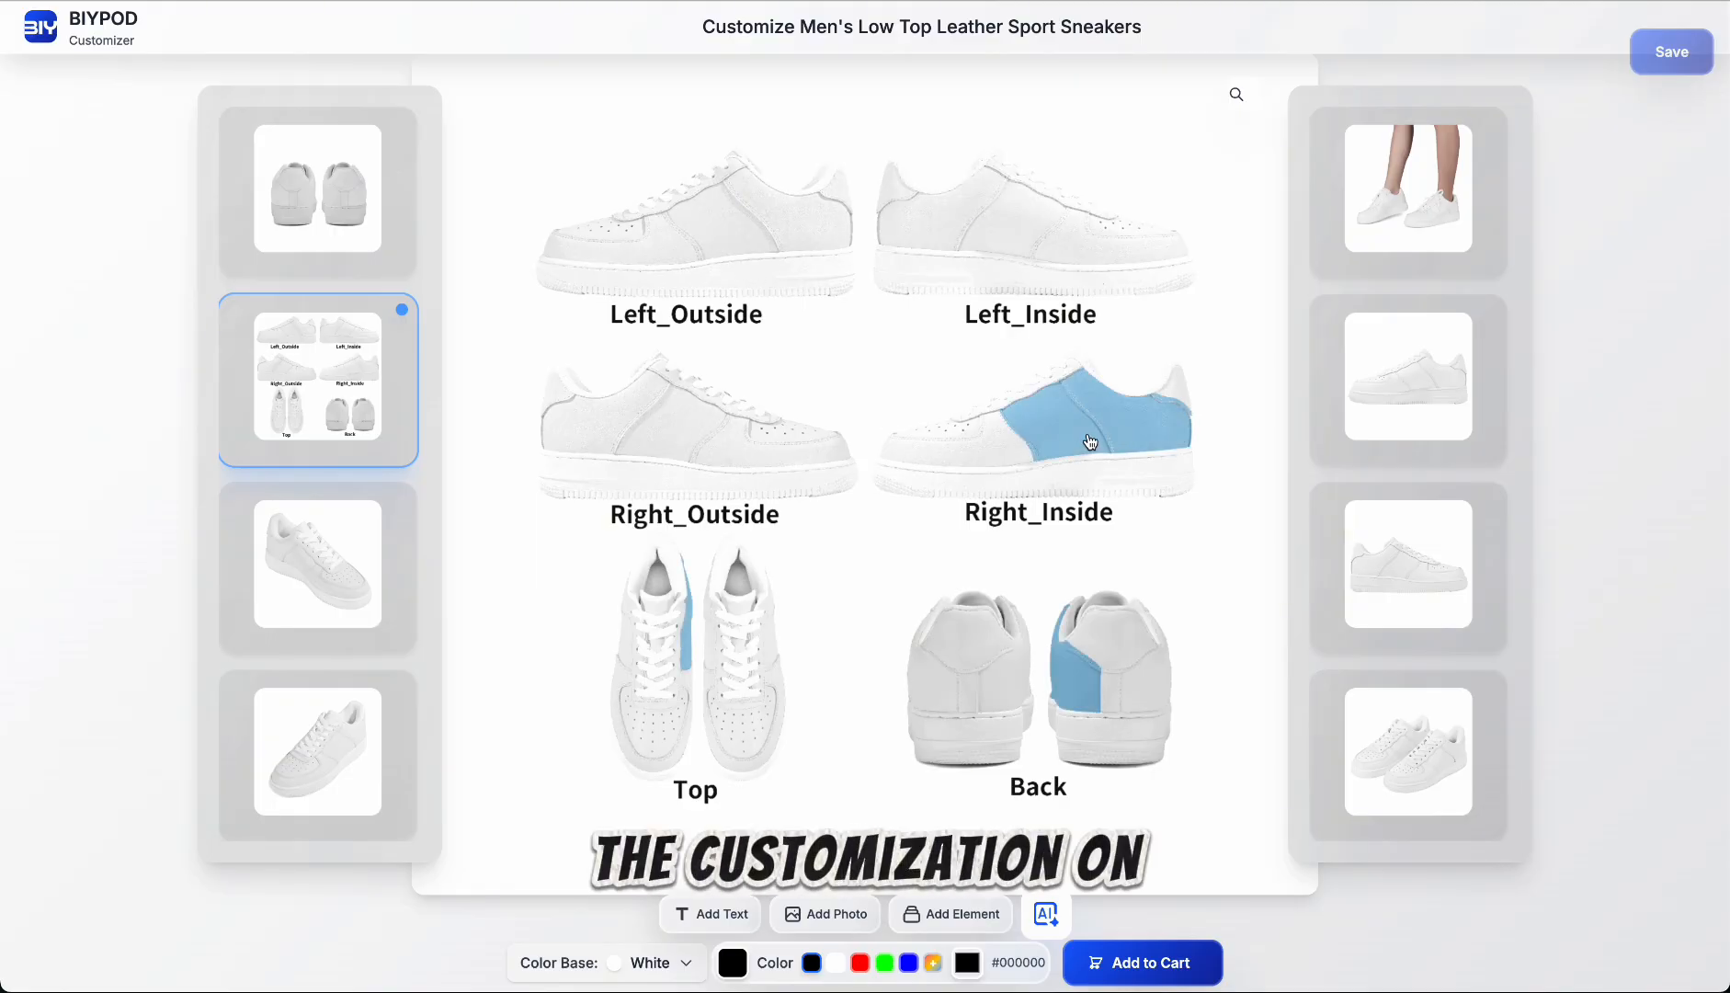
Step: Fill the right shoe's inside quarter panel with green #00ff00 and the lace panels of both shoes with red #ff0000
click(884, 962)
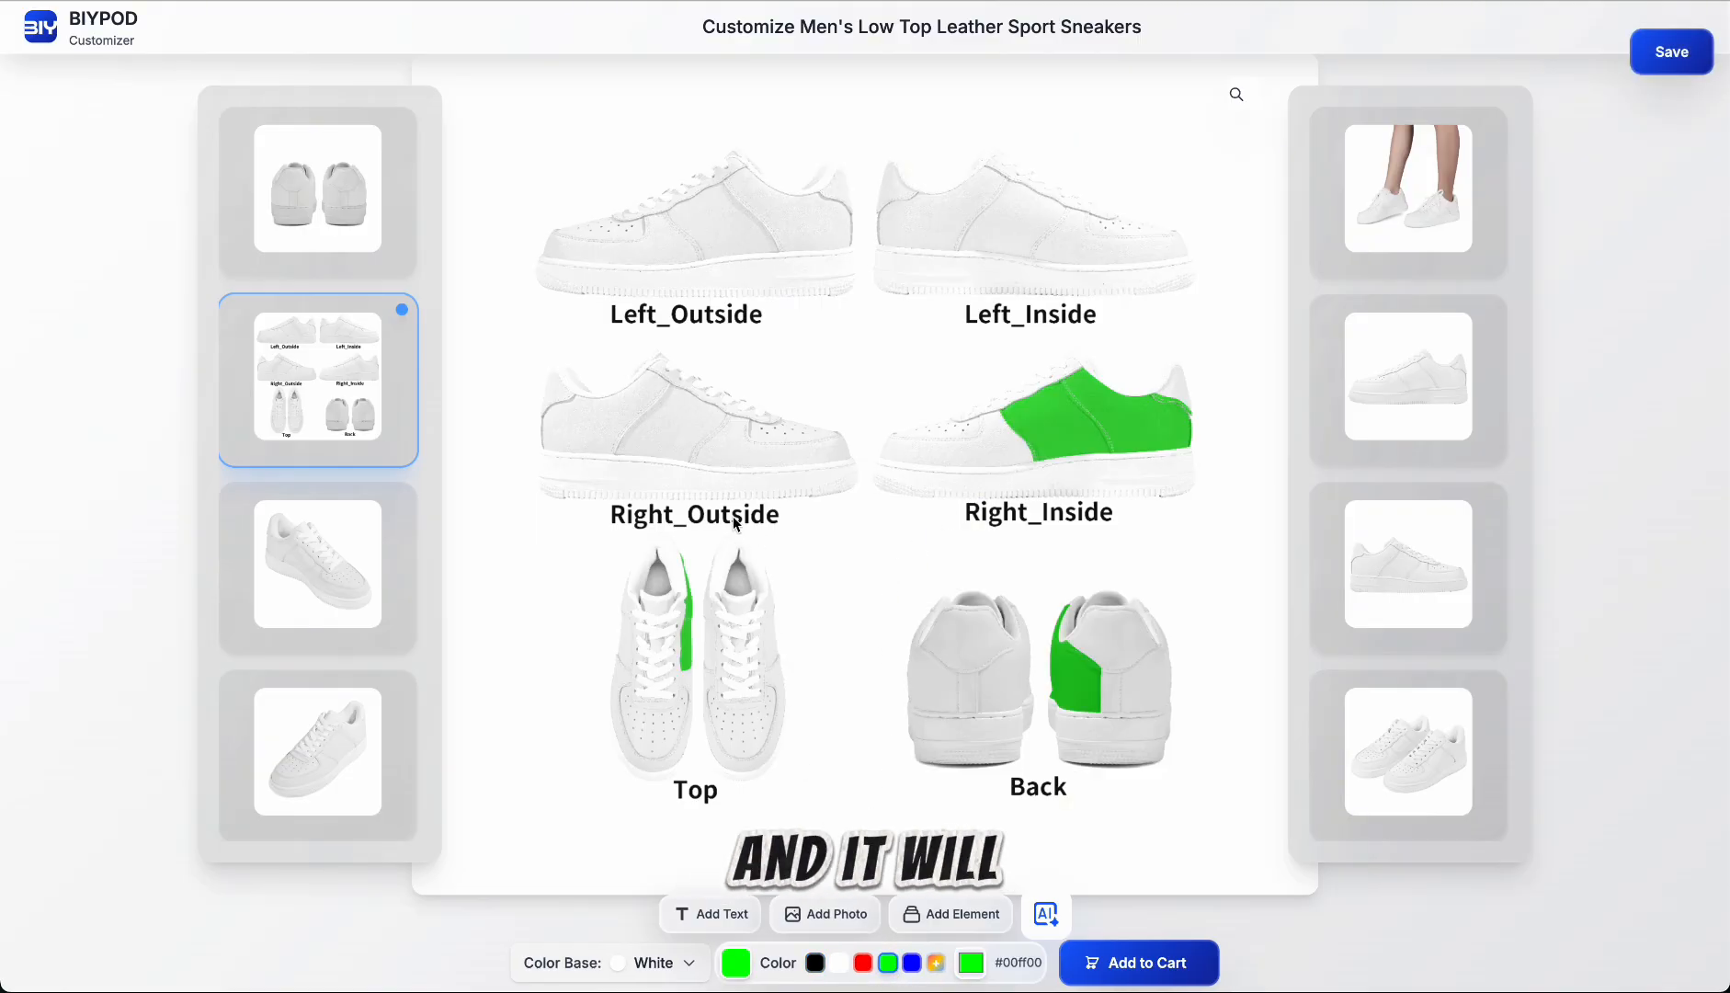
click(864, 962)
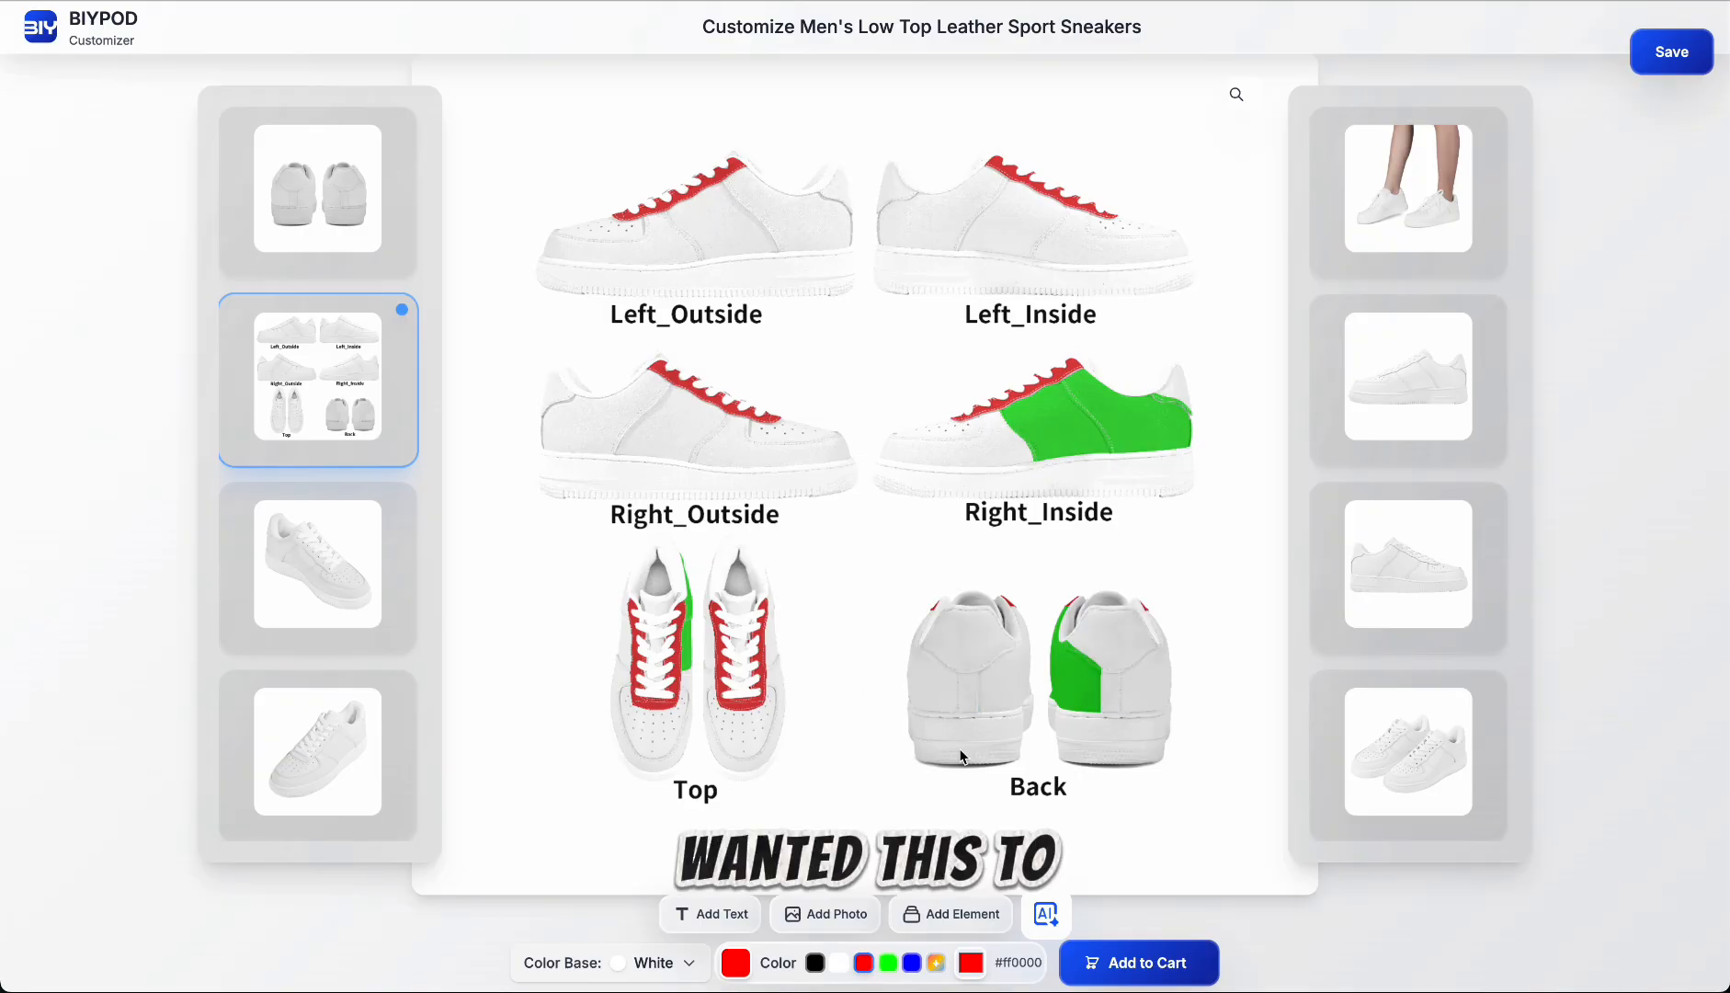
Step: Color the heel strips and lace panels of both shoes blue #0000ff, and the right shoe's inside quarter panel white #ffffff
click(913, 963)
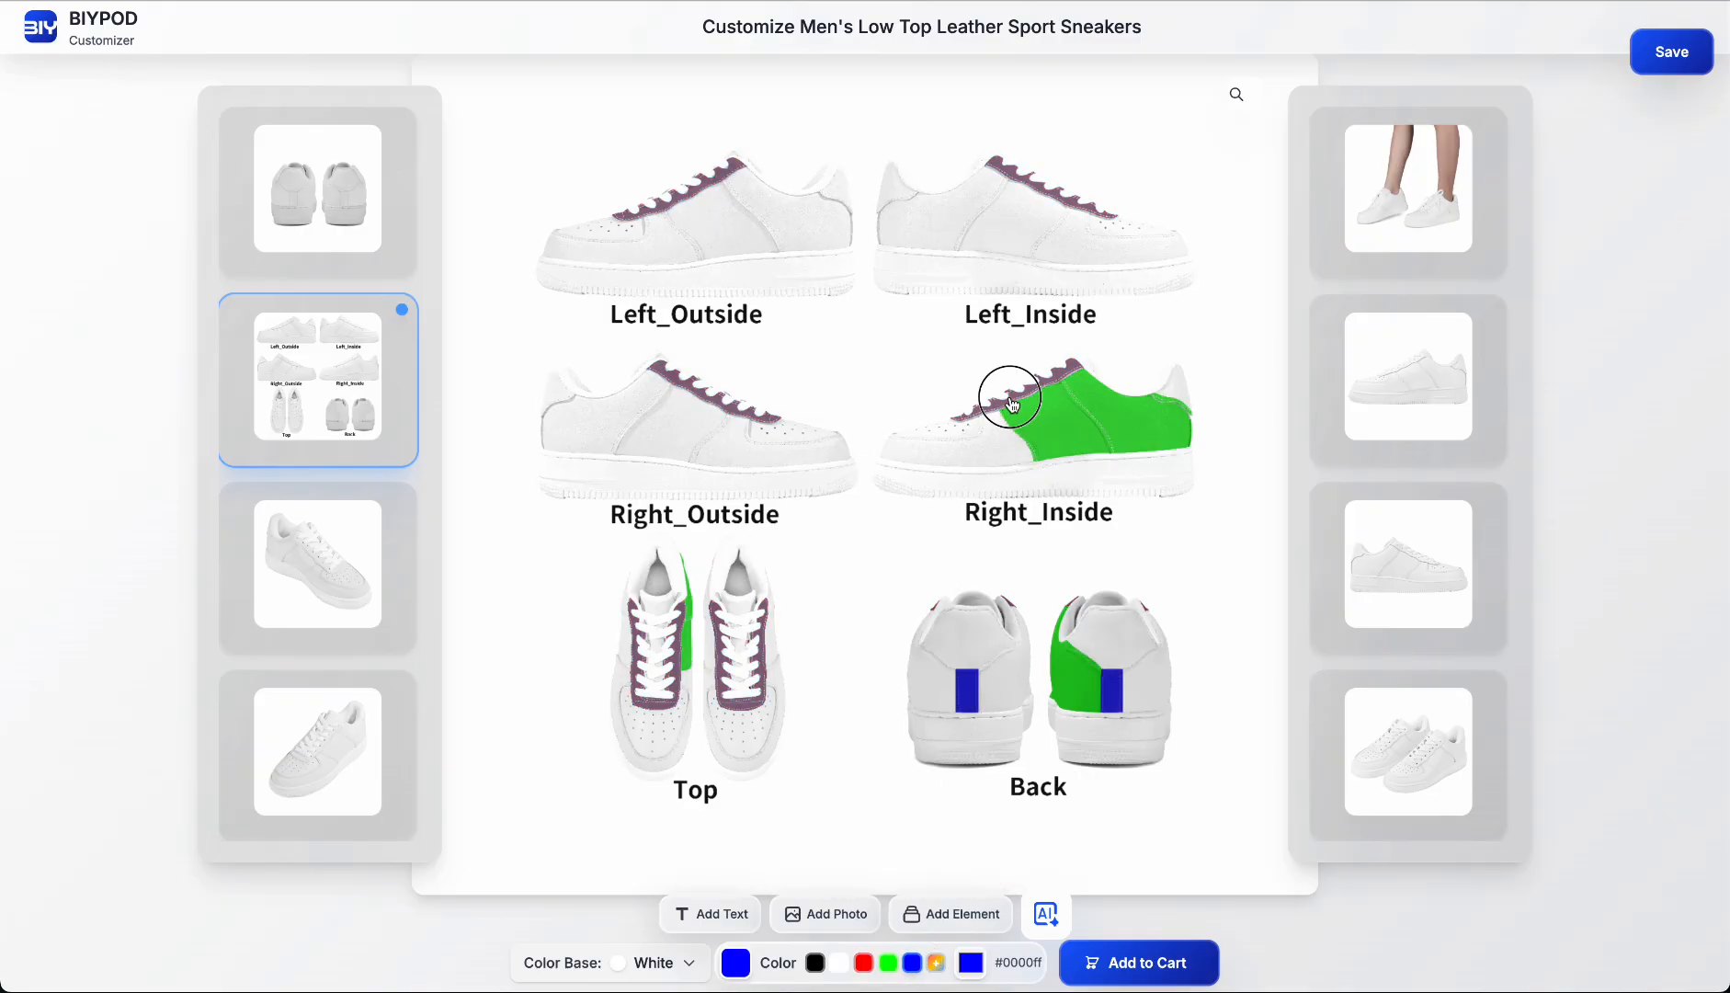
click(911, 970)
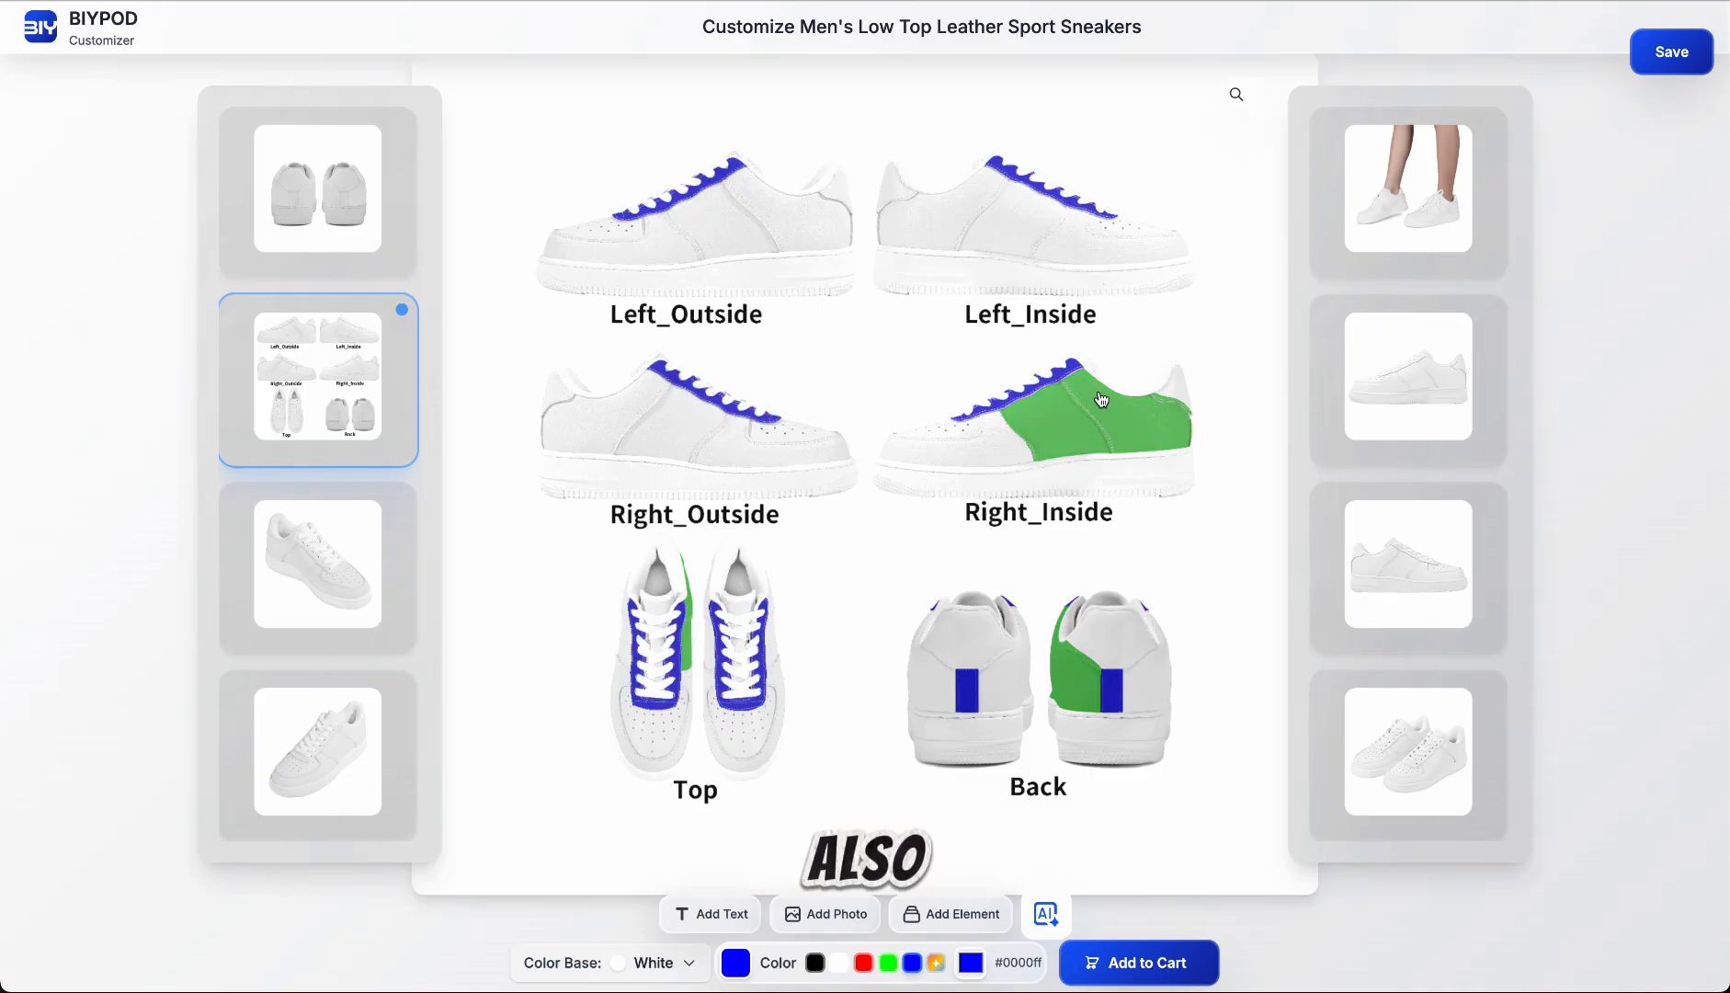
click(841, 963)
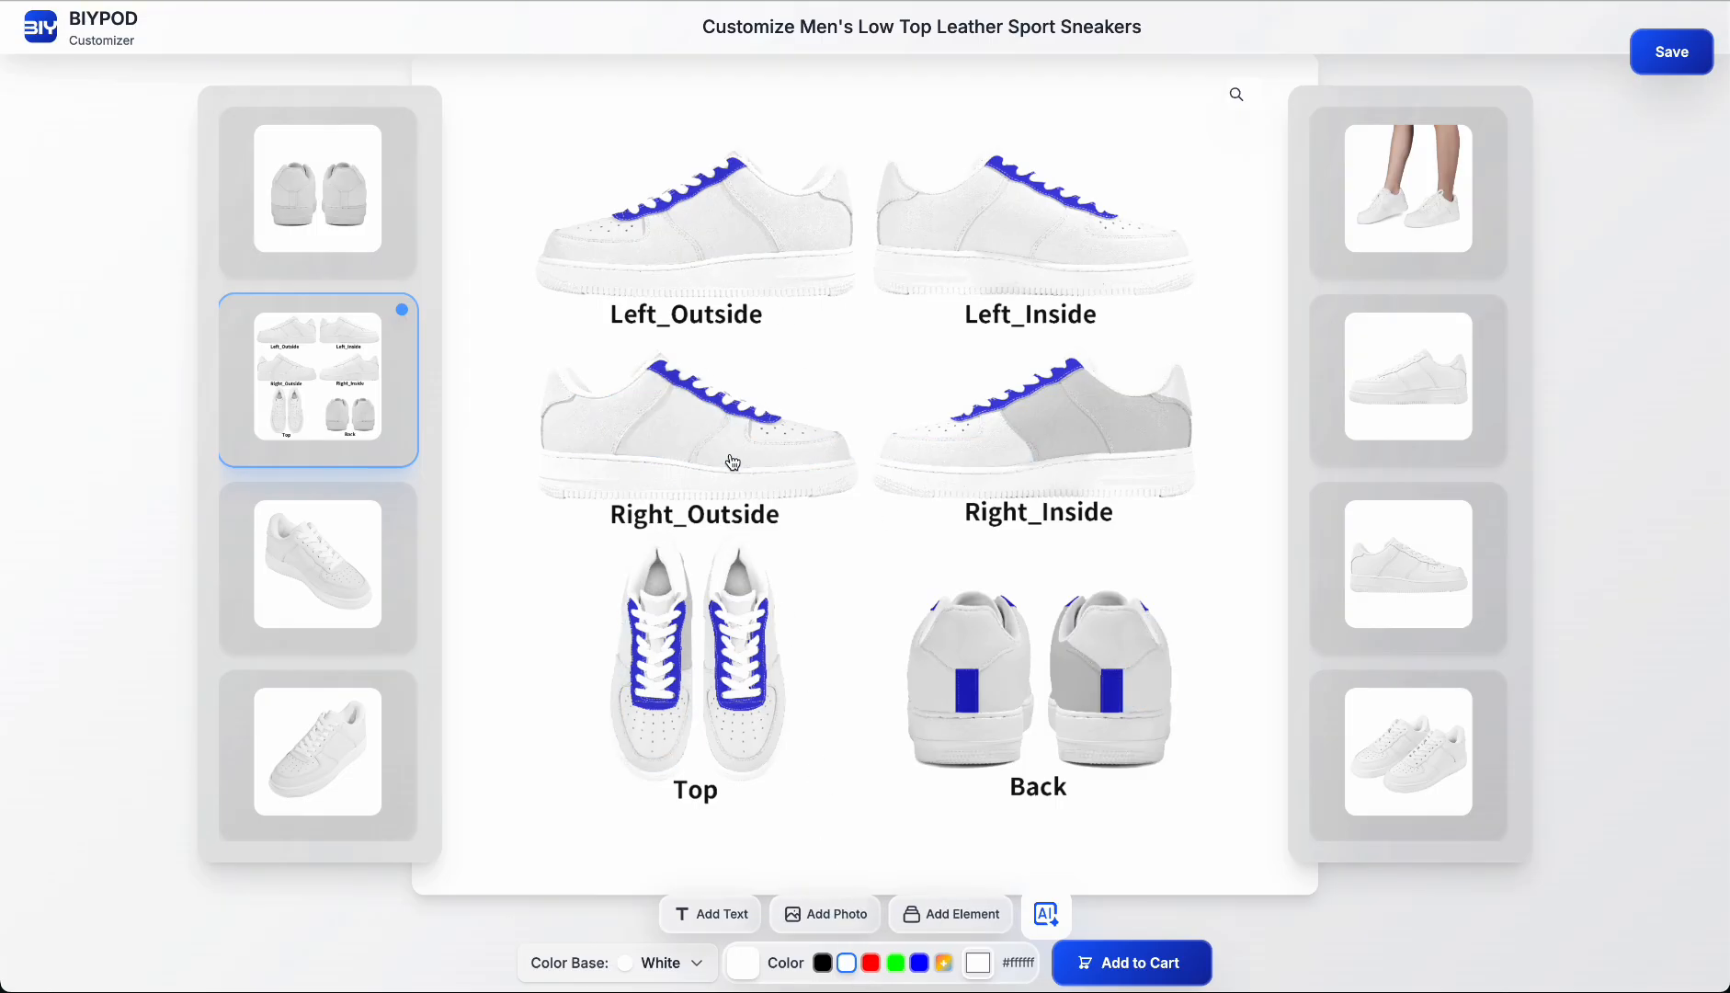
Step: Color the panels around the toes of the right and left shoes blue #0000ff
click(919, 962)
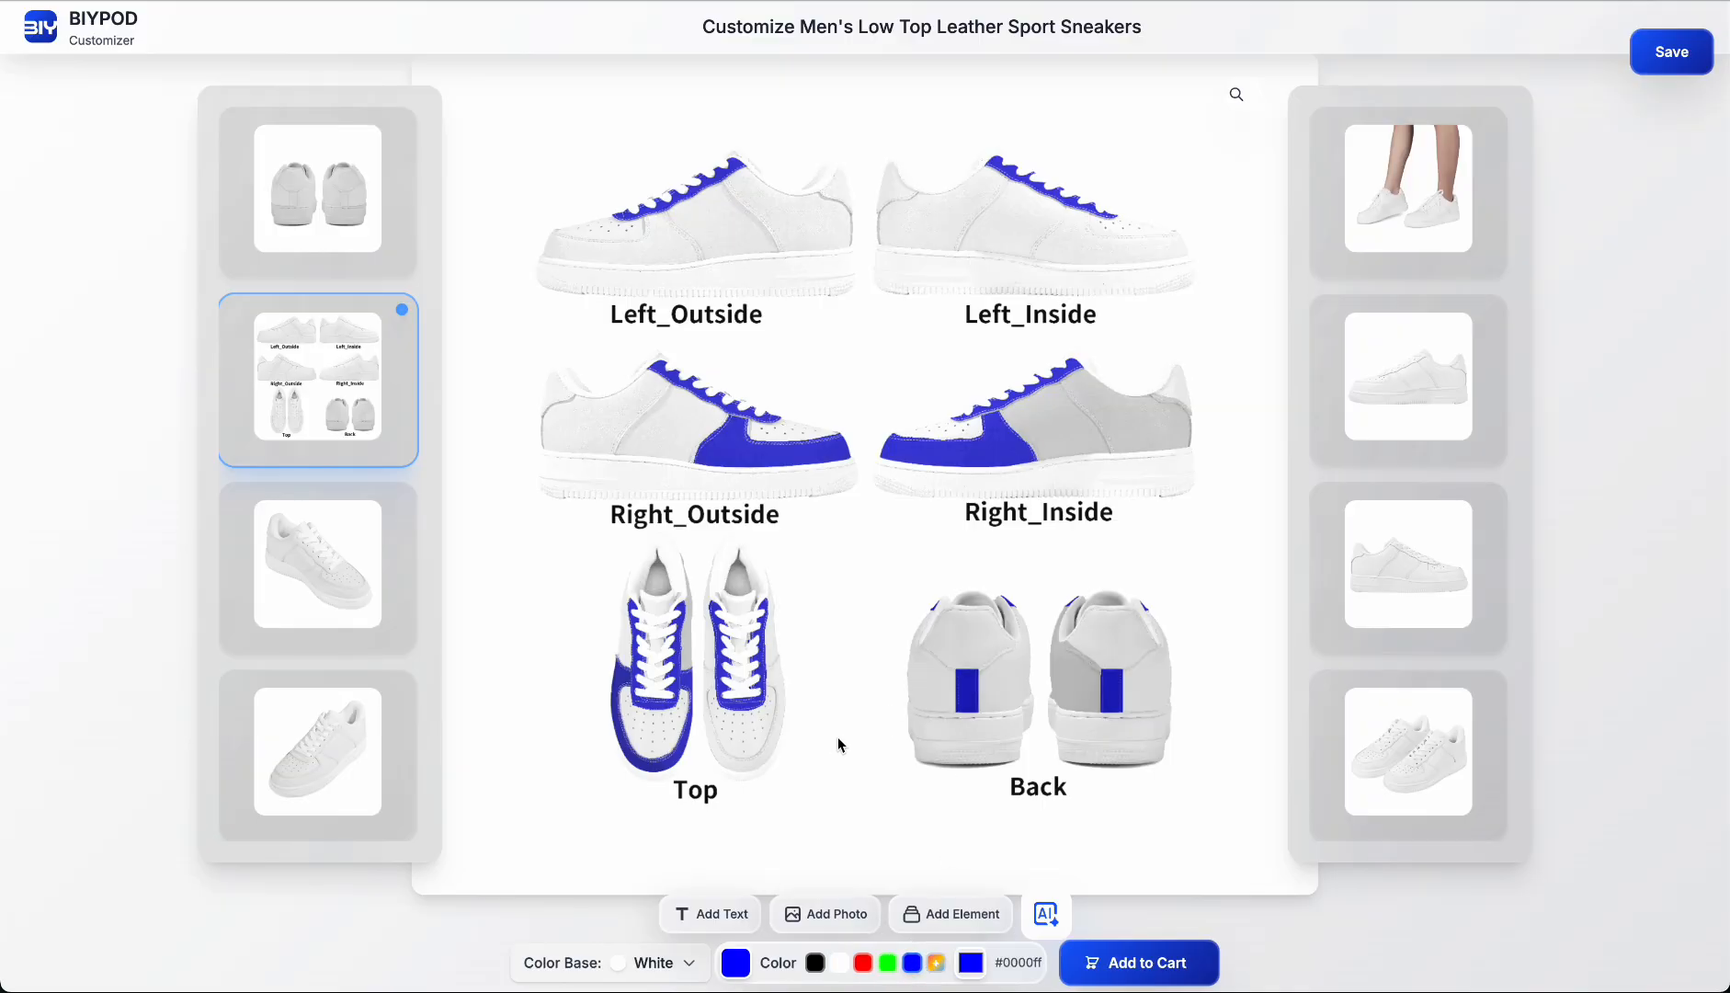
click(913, 962)
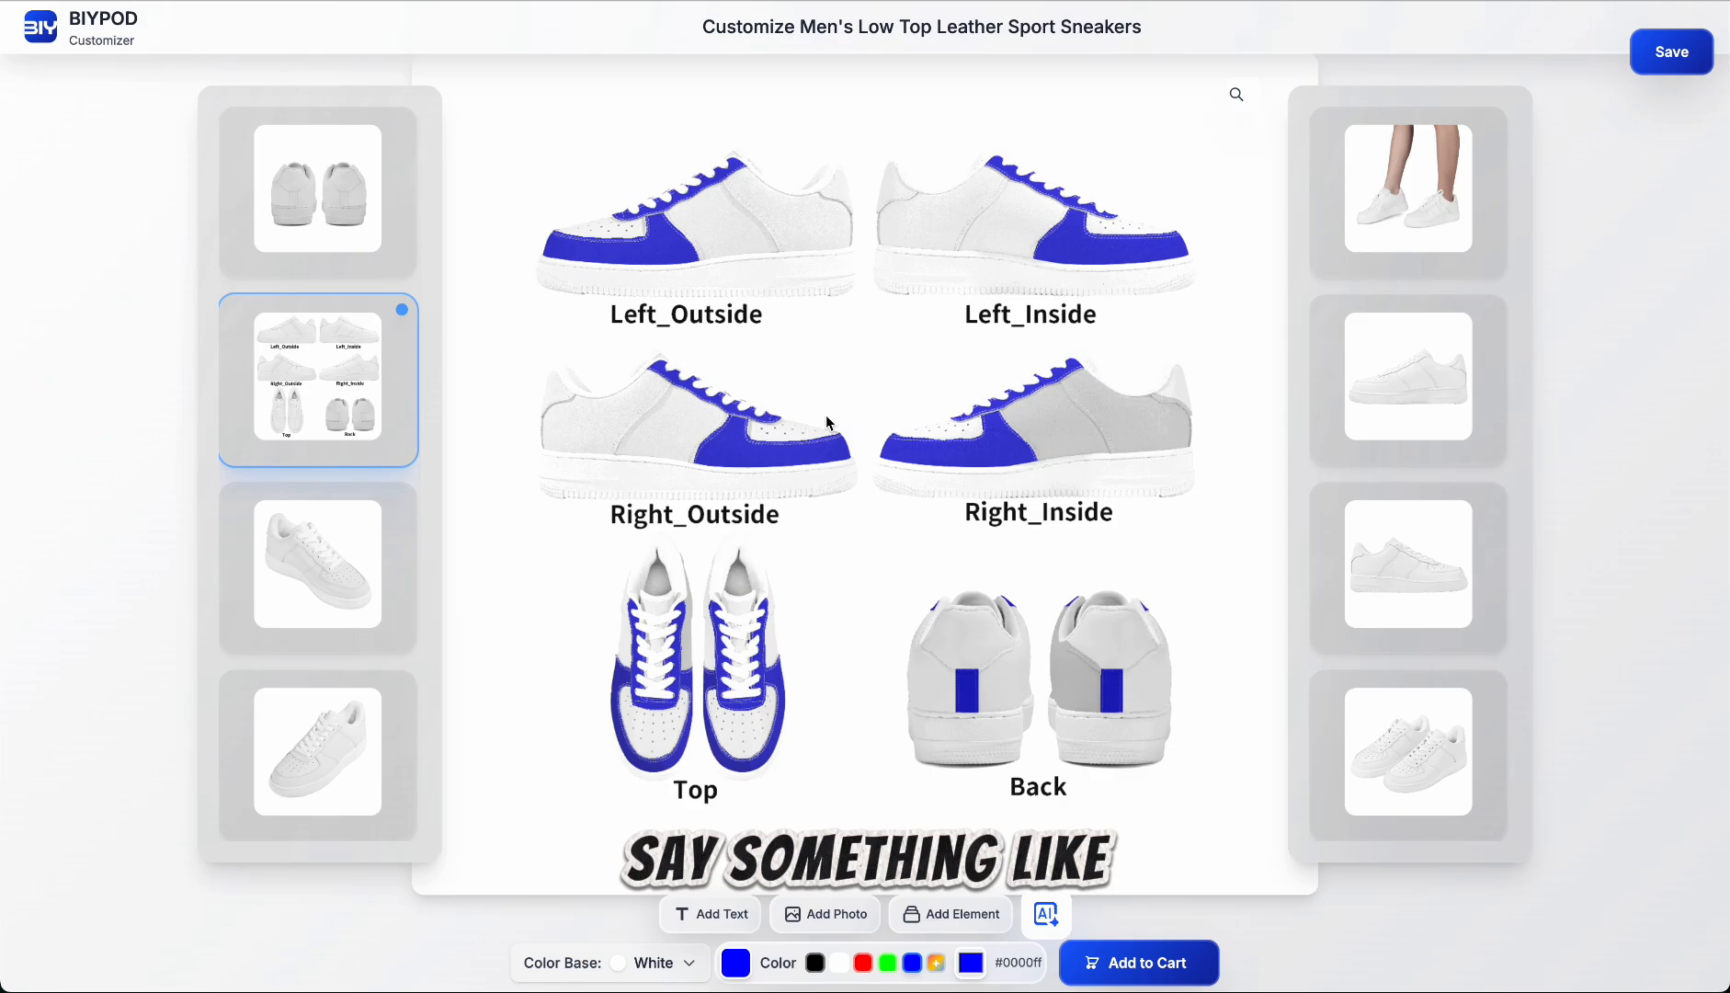
Step: Add the text "Hello!" to the right shoe's inside quarter panel and move it toward the toe
click(720, 916)
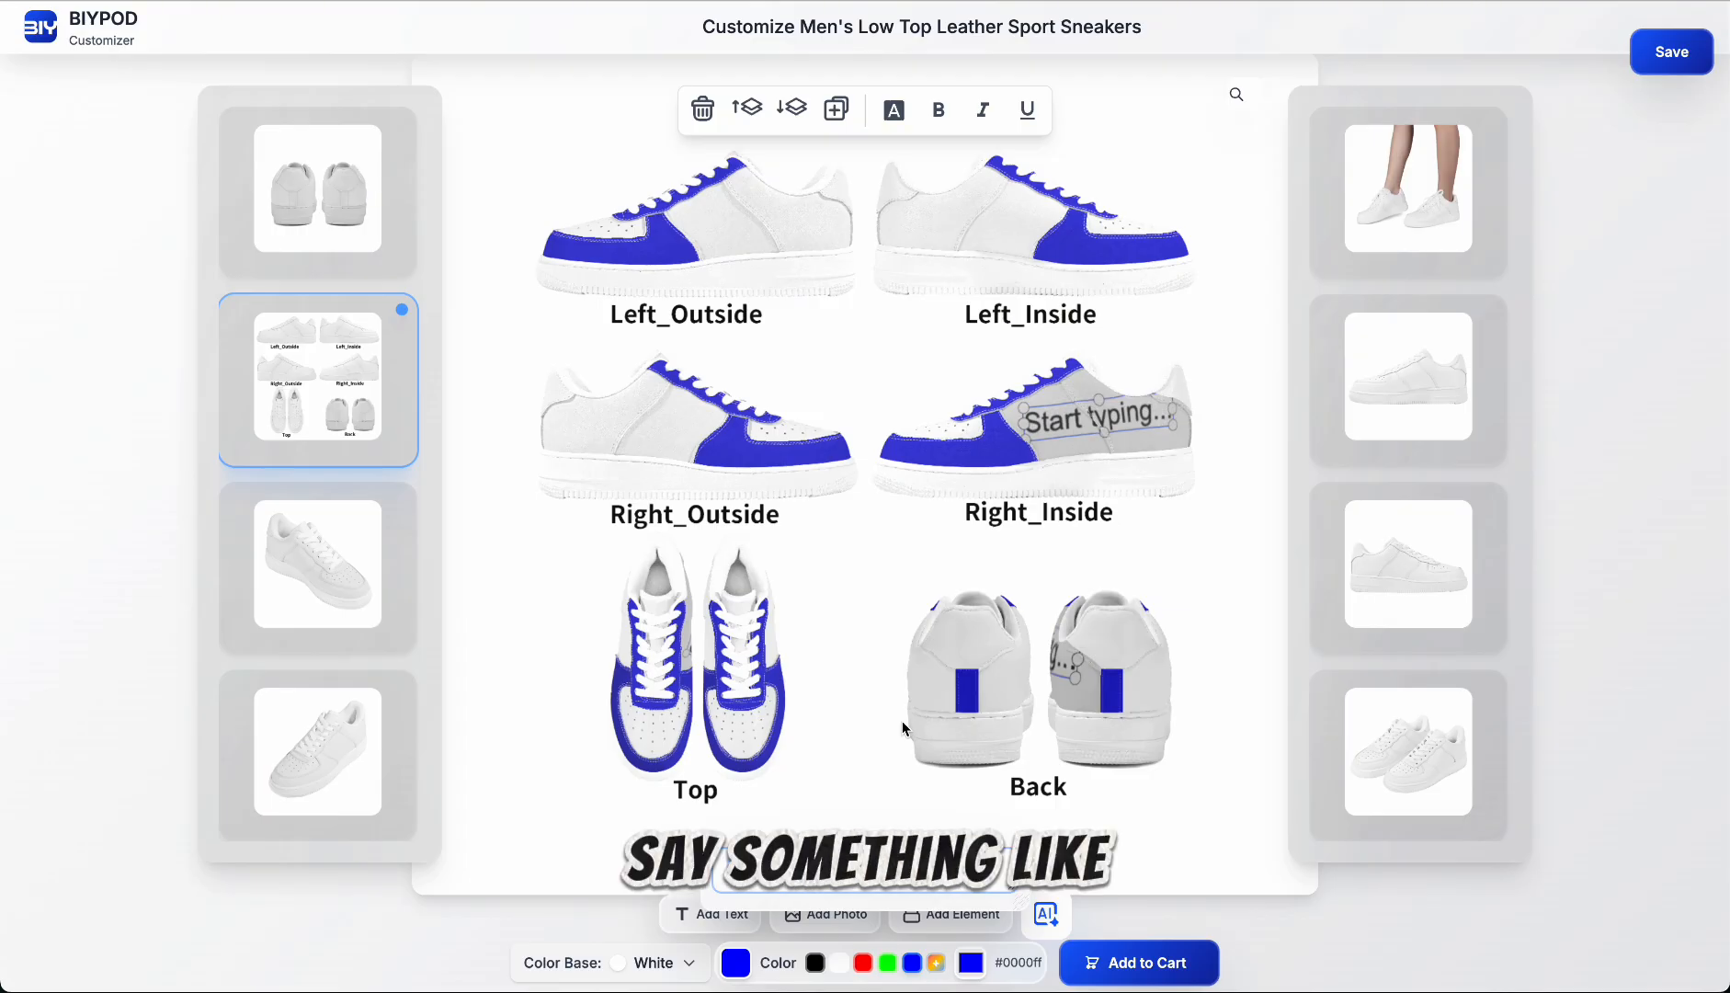
text(Hello!)
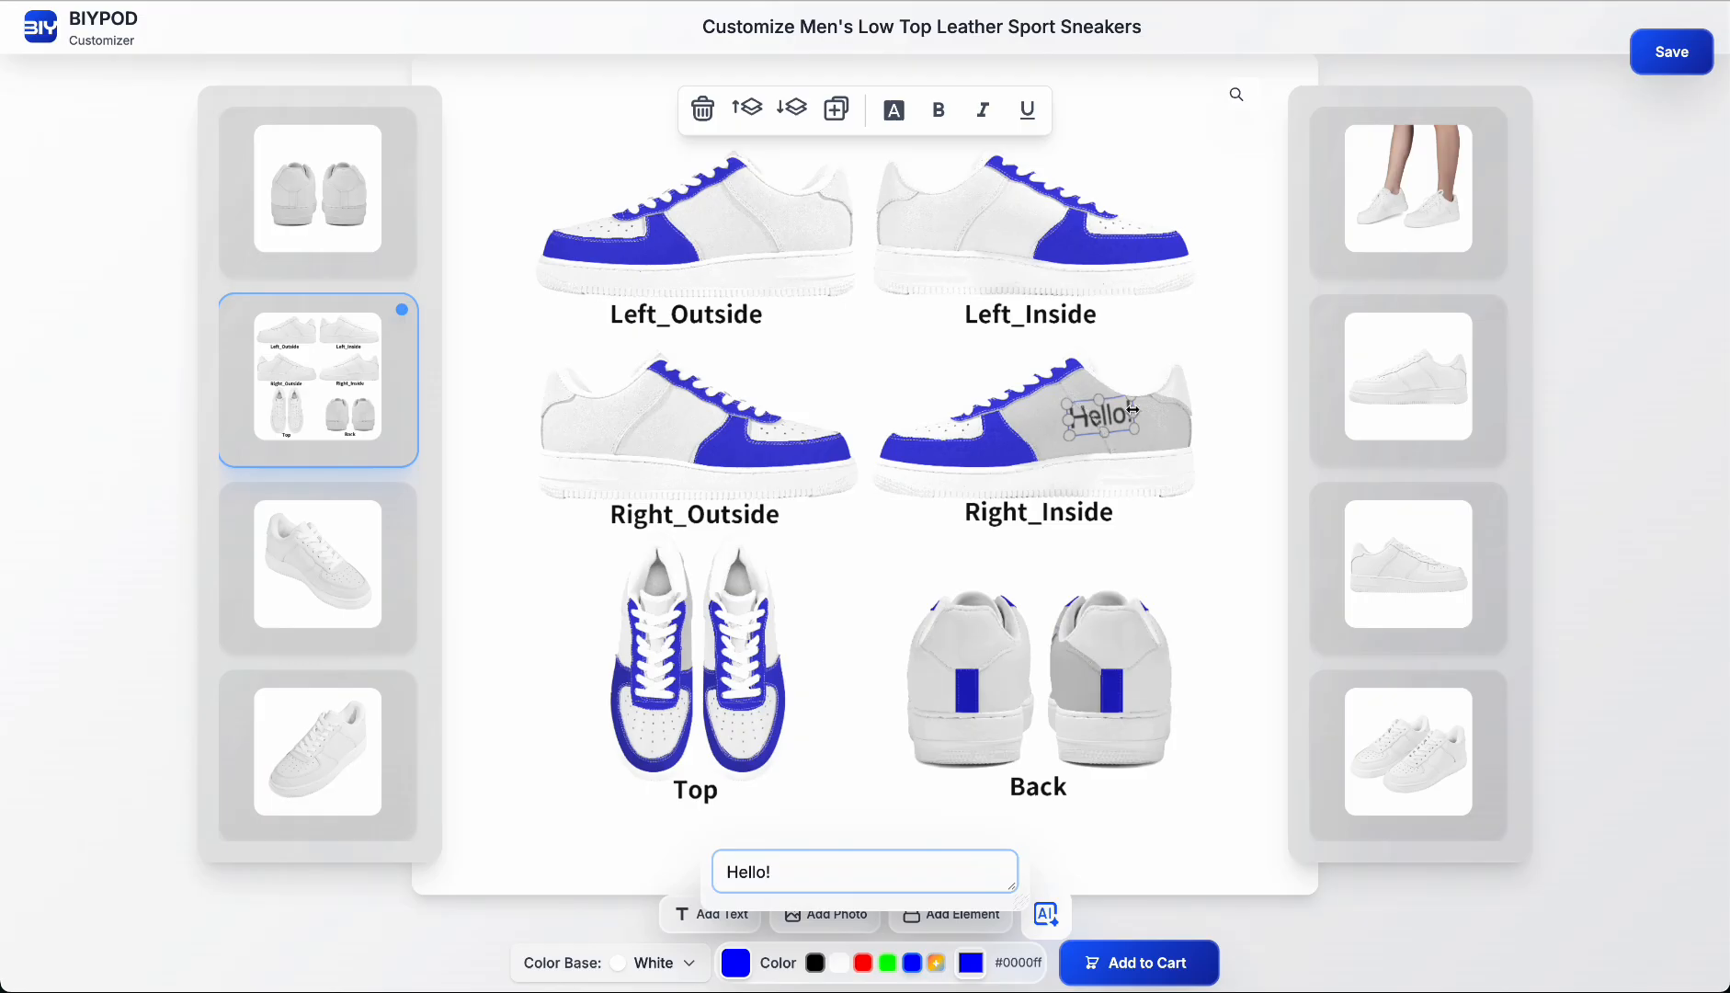
drag(1127, 423, 1074, 421)
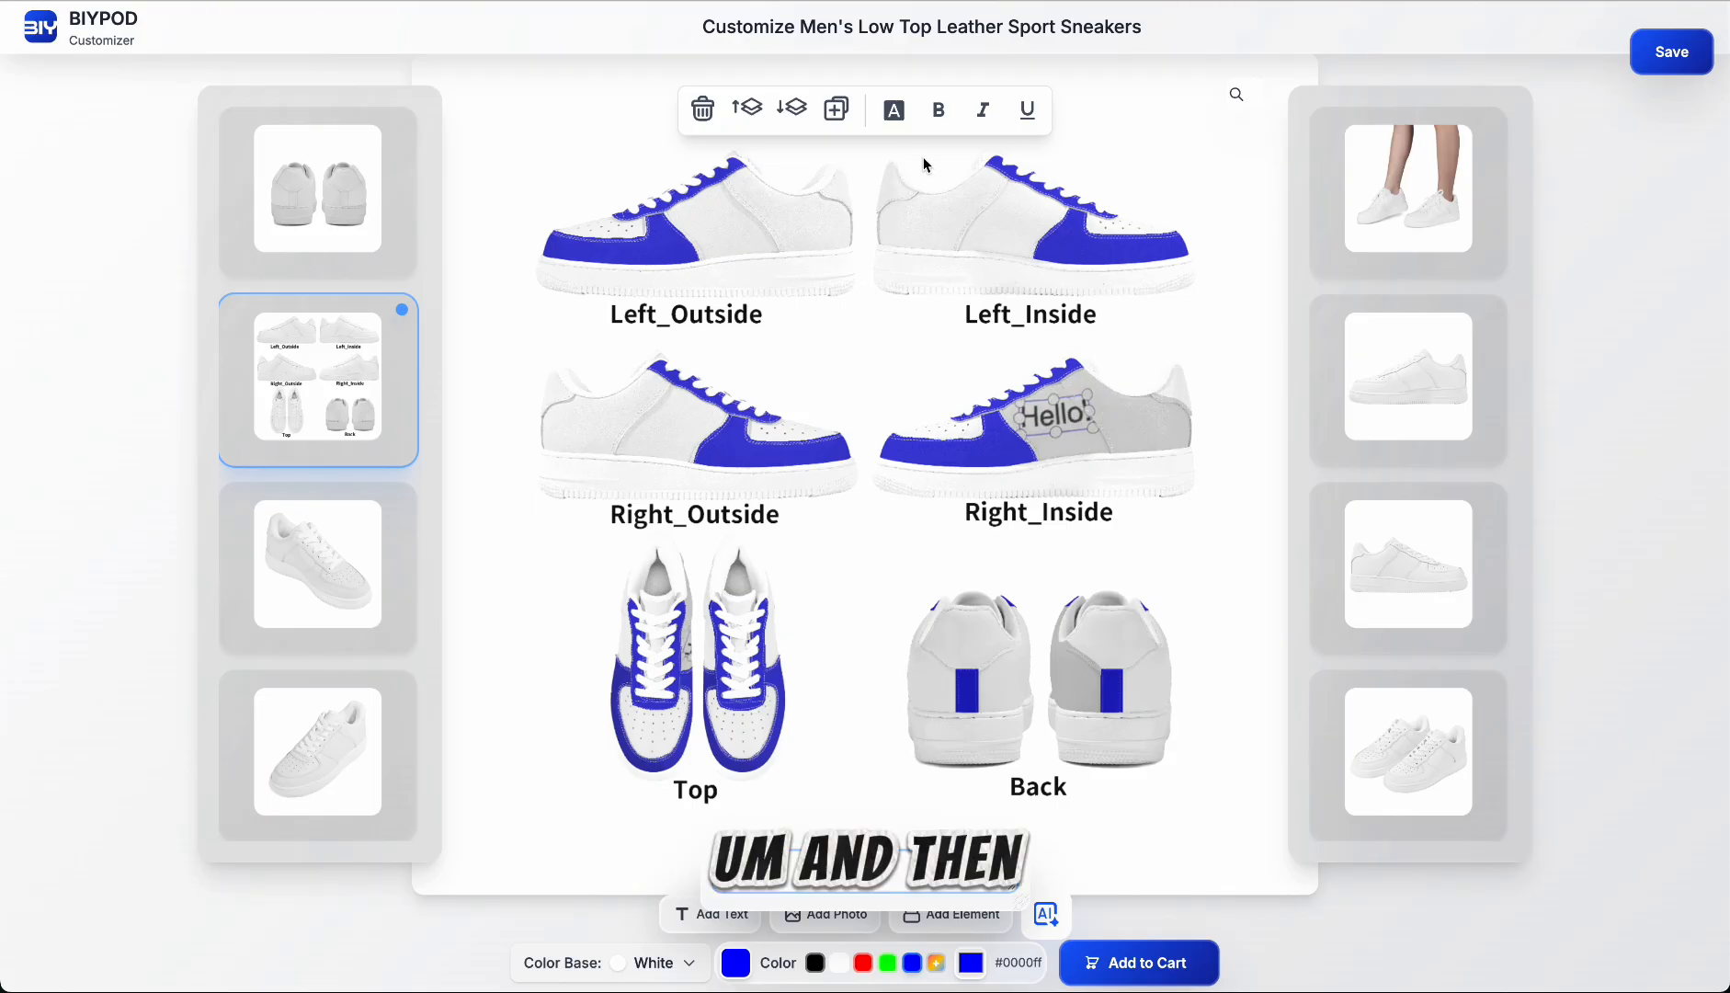
click(1137, 432)
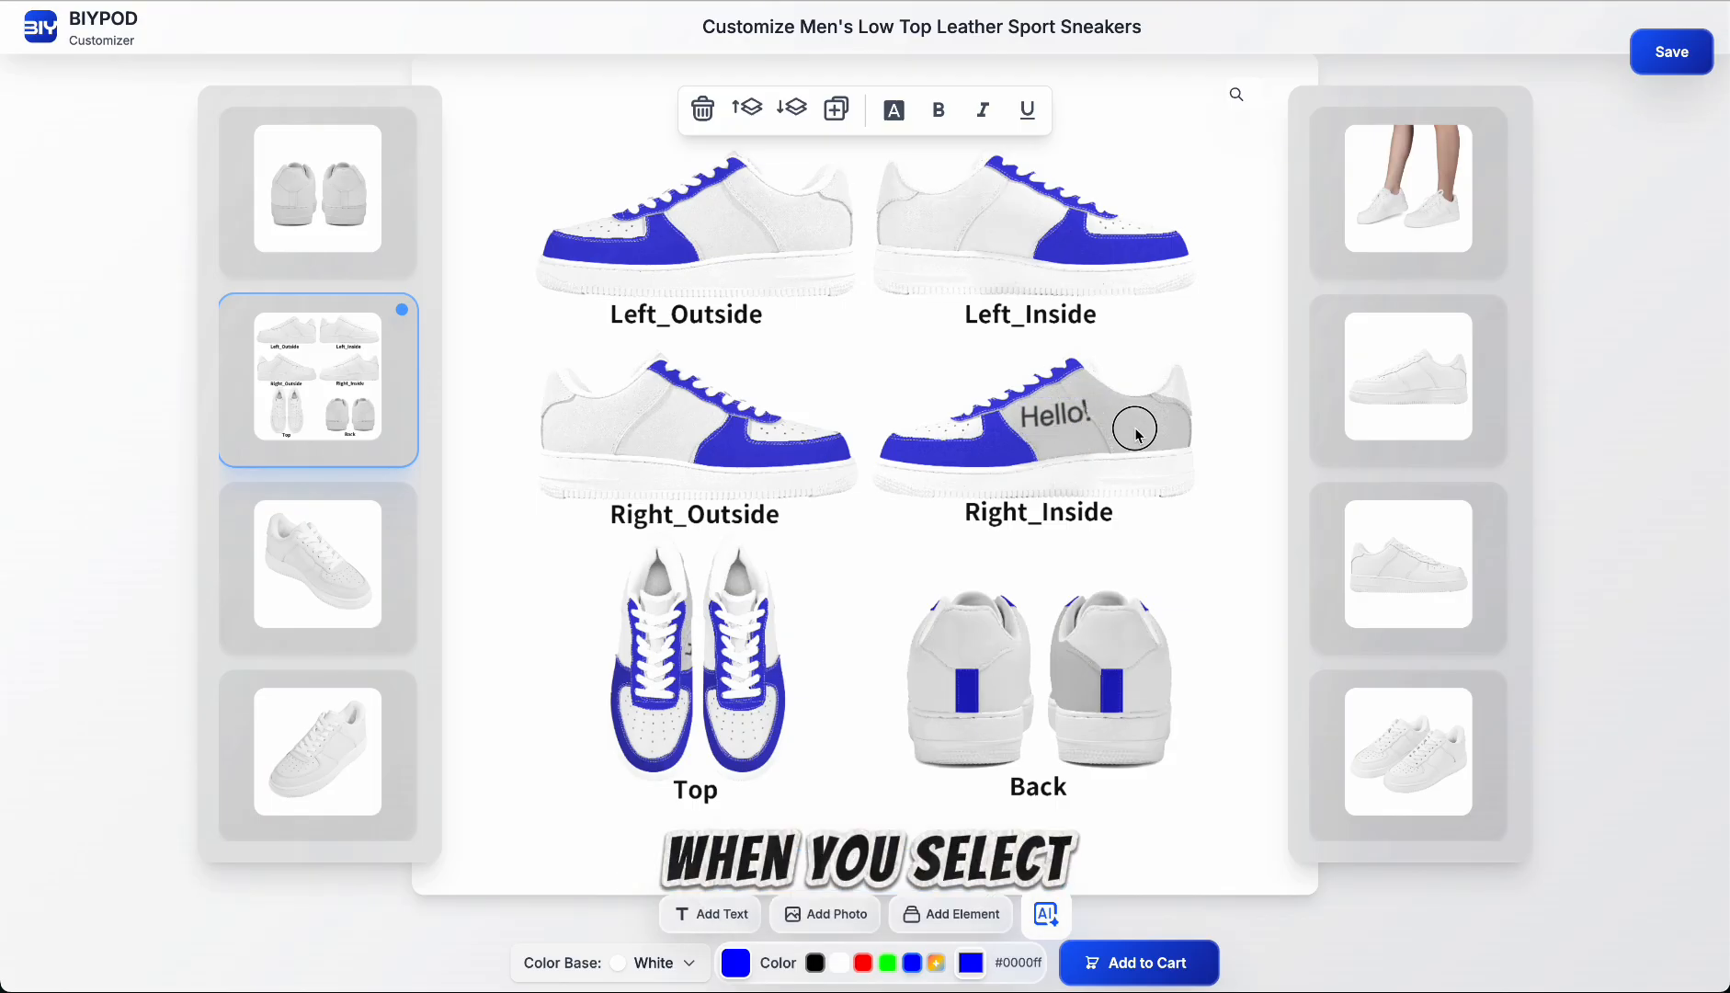
Step: Change the font of the "Hello!" text on the right shoe to Courier New
click(1060, 409)
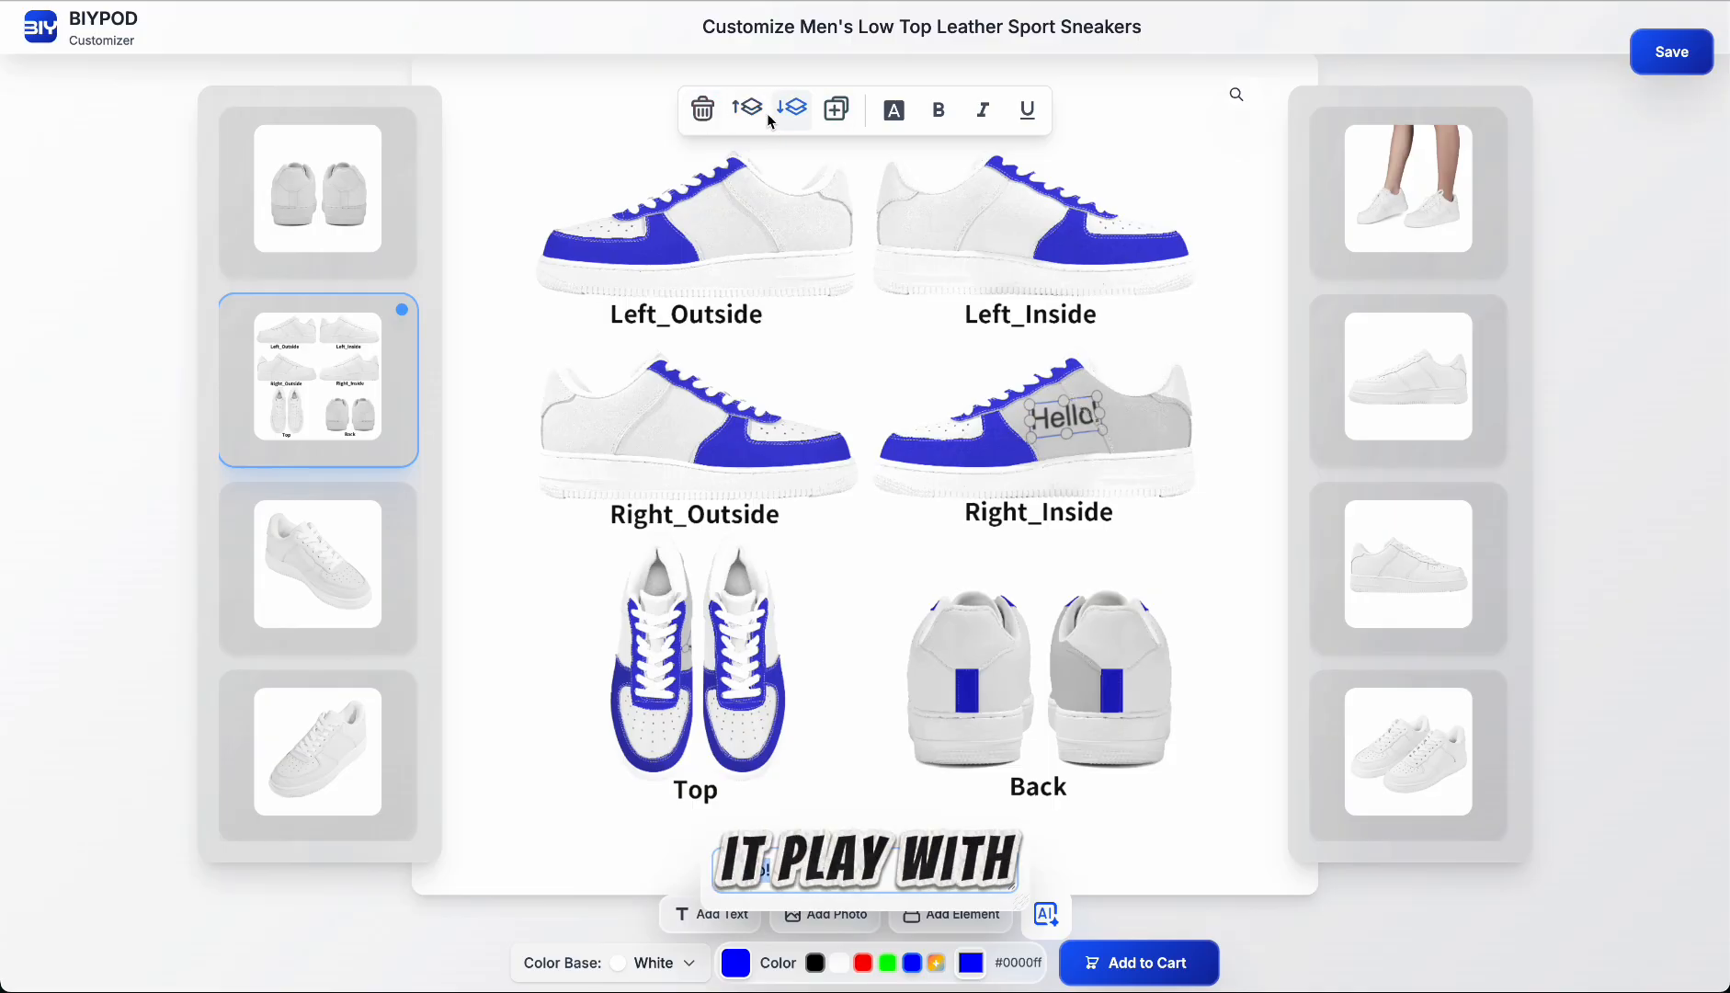
click(883, 116)
scroll(969, 262, down, 3)
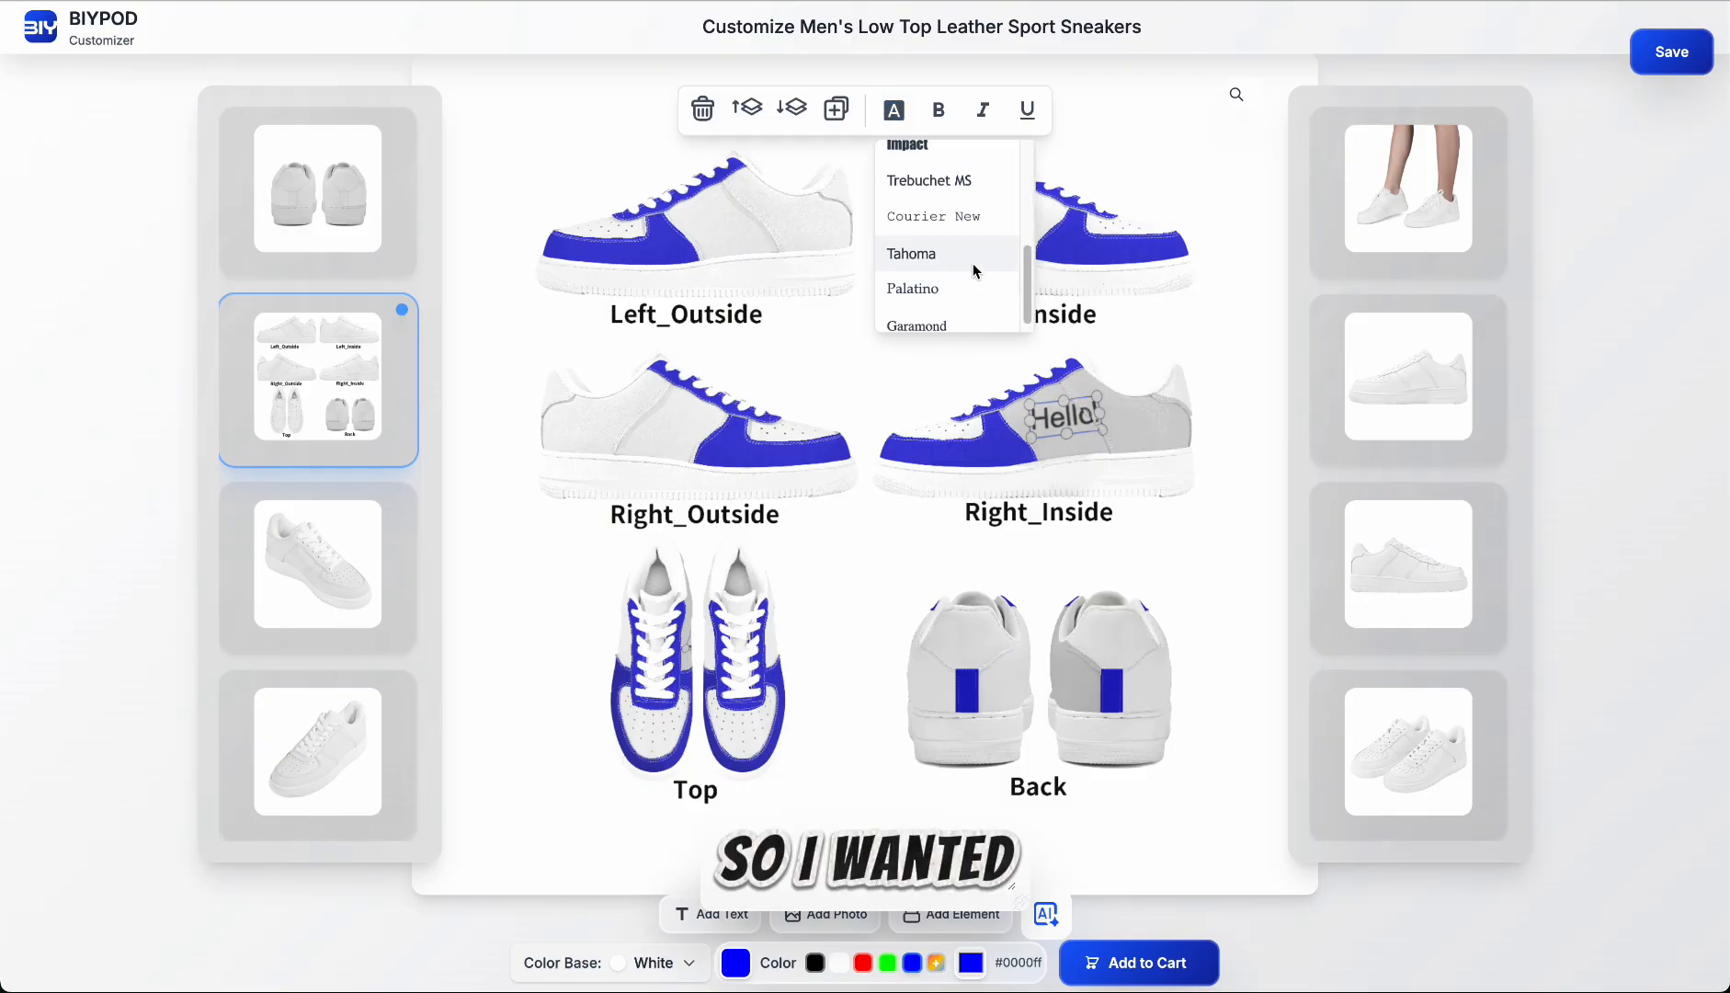
click(963, 218)
click(1079, 416)
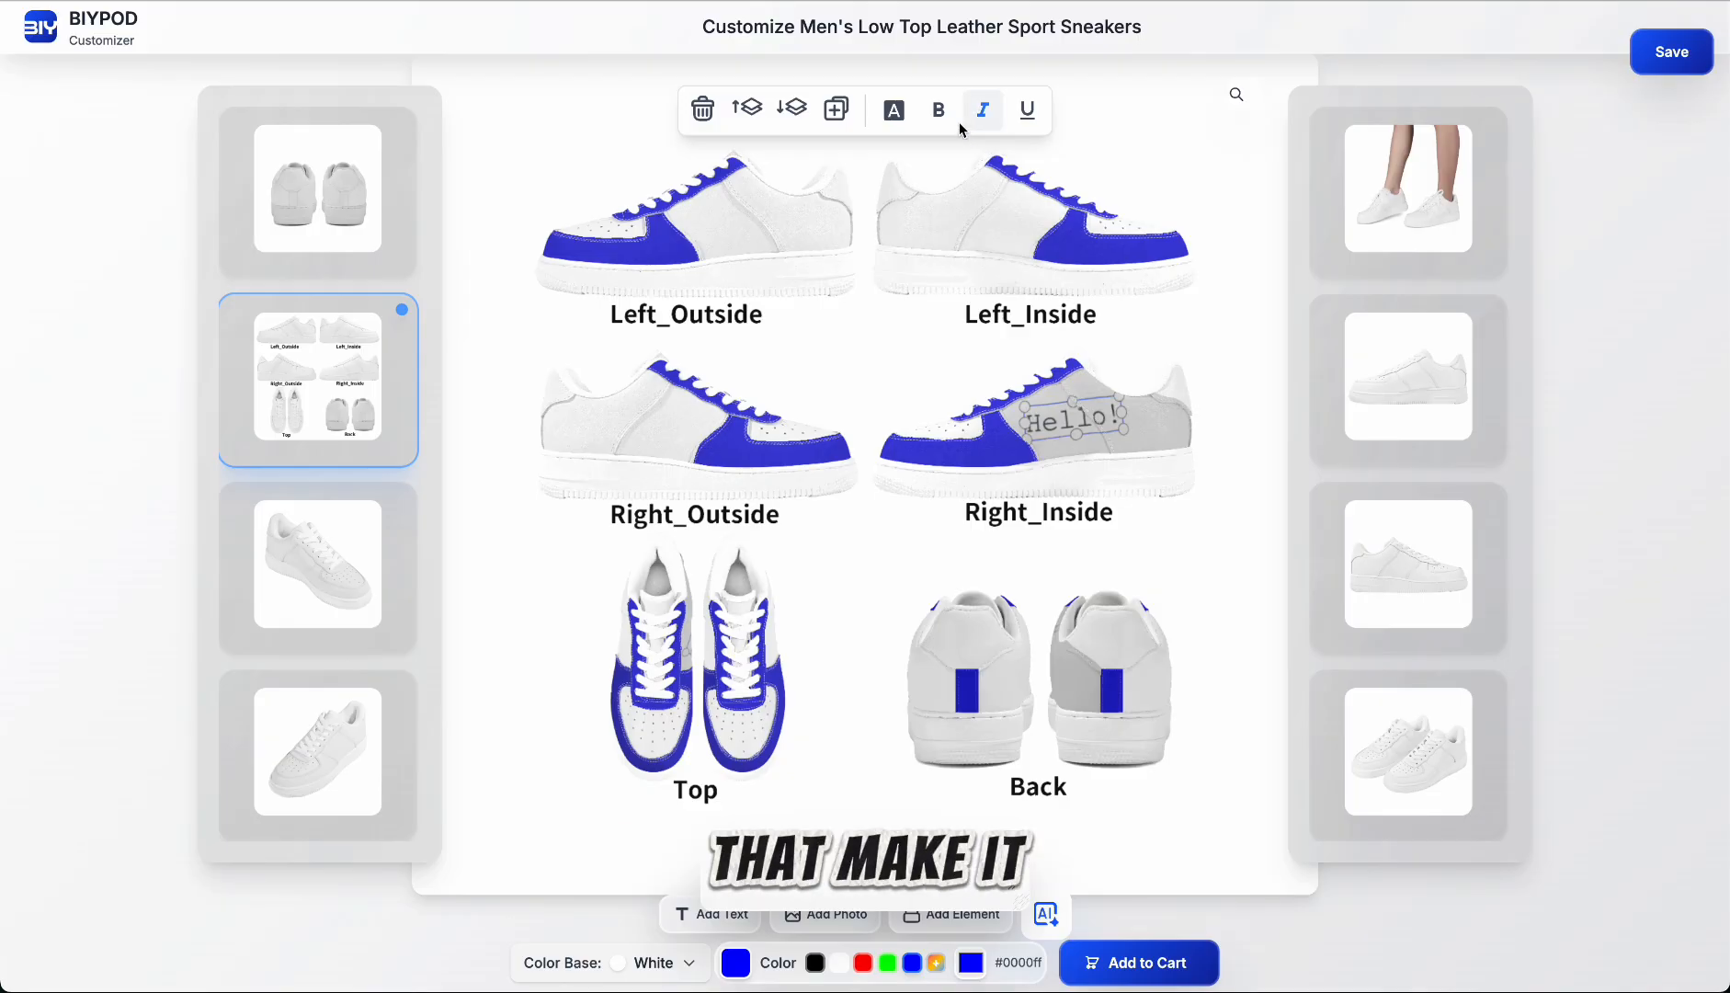
Step: Make the "Hello!" text on the right shoe bold, italic and underlined, and tilt and move it up beside the laces
click(947, 114)
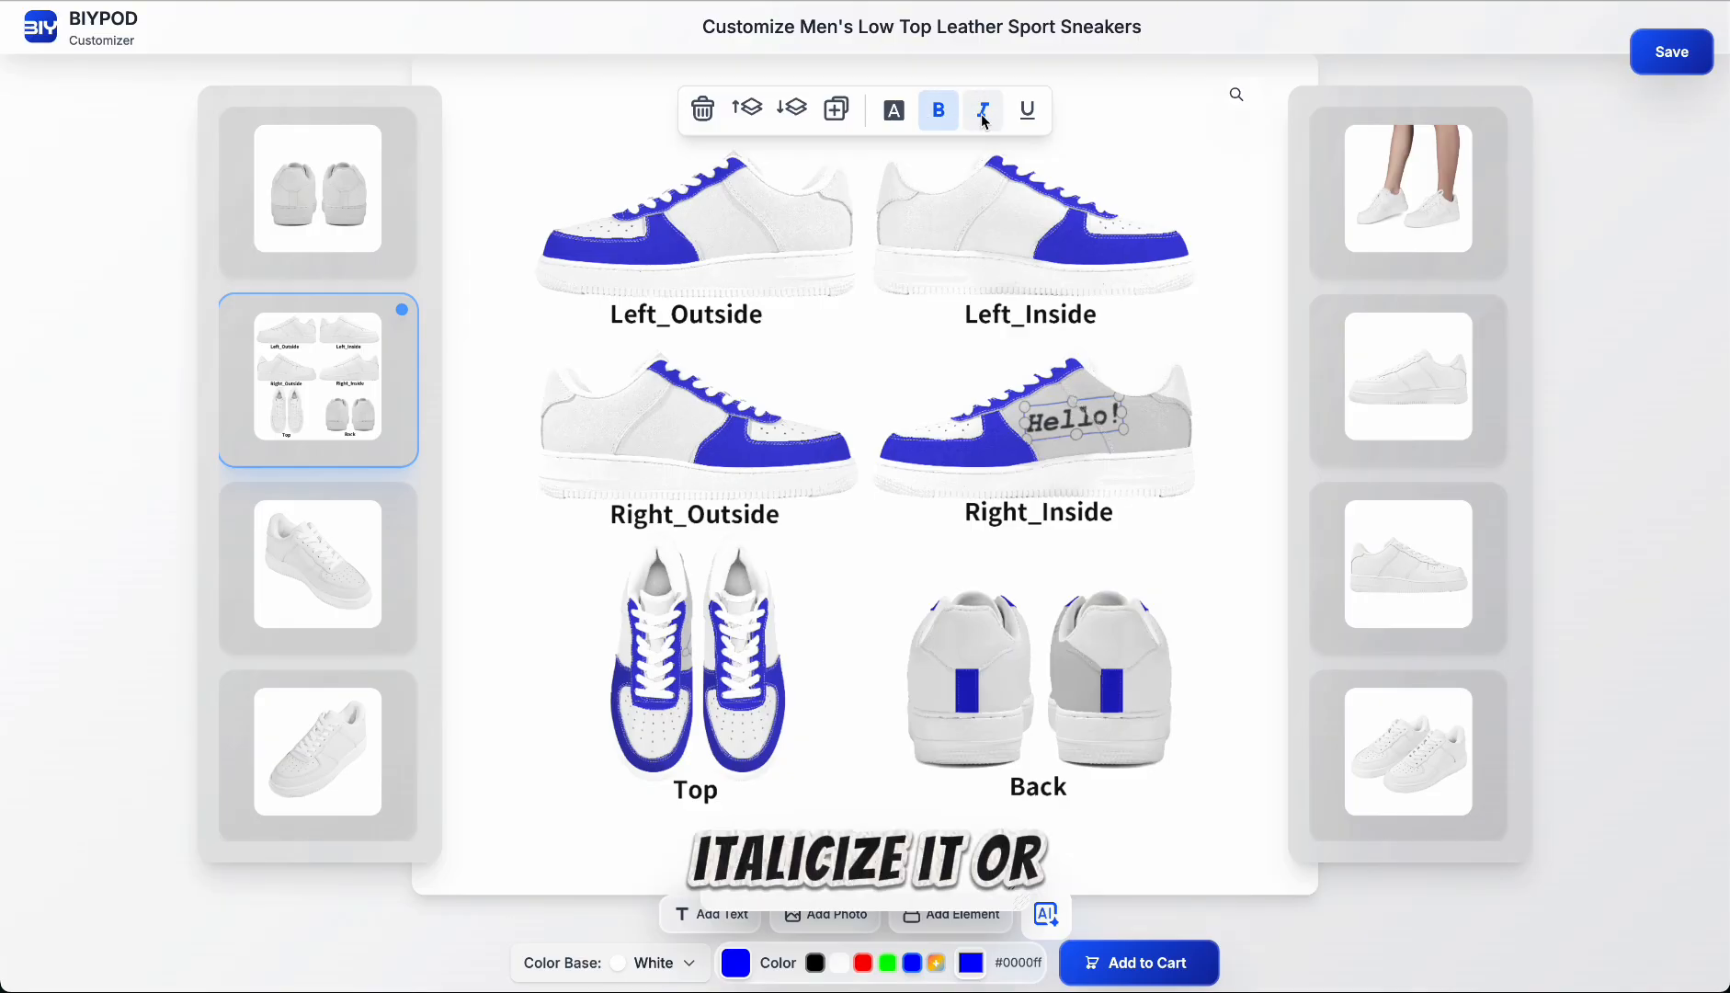
click(1029, 125)
drag(1116, 399, 1074, 395)
click(1142, 426)
click(1098, 421)
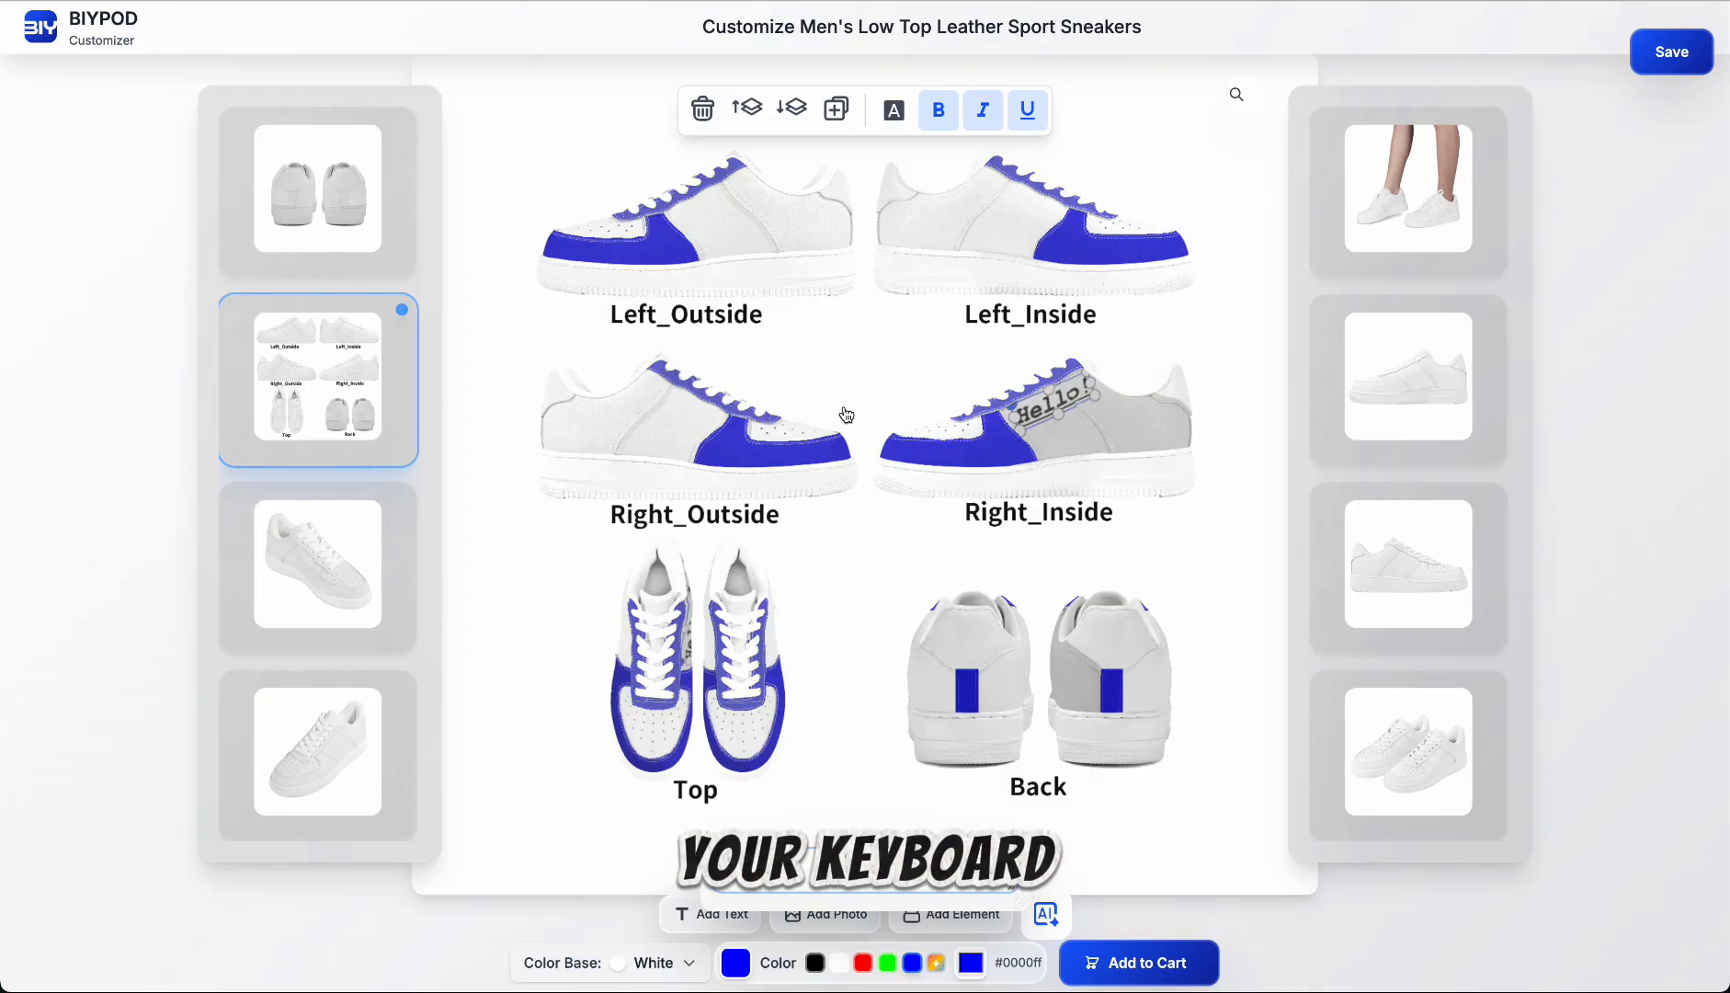
Step: Try to paste the "Hello!" text onto the right shoe's outside quarter panel
click(1061, 405)
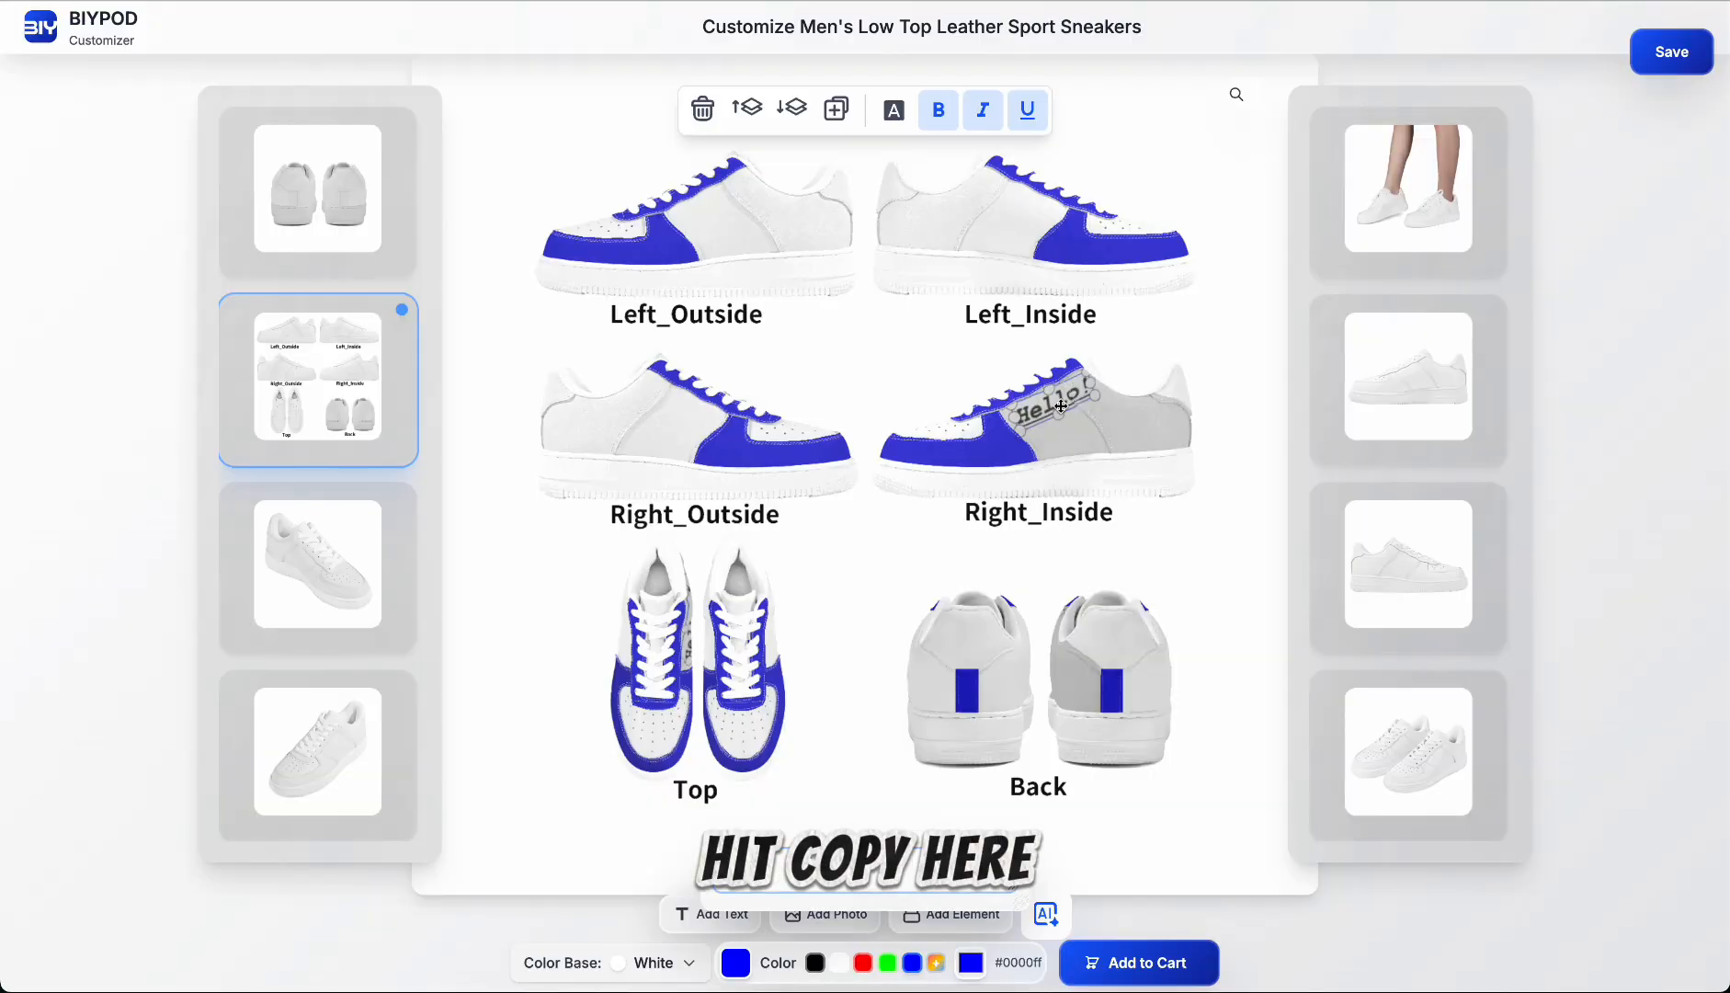
click(614, 403)
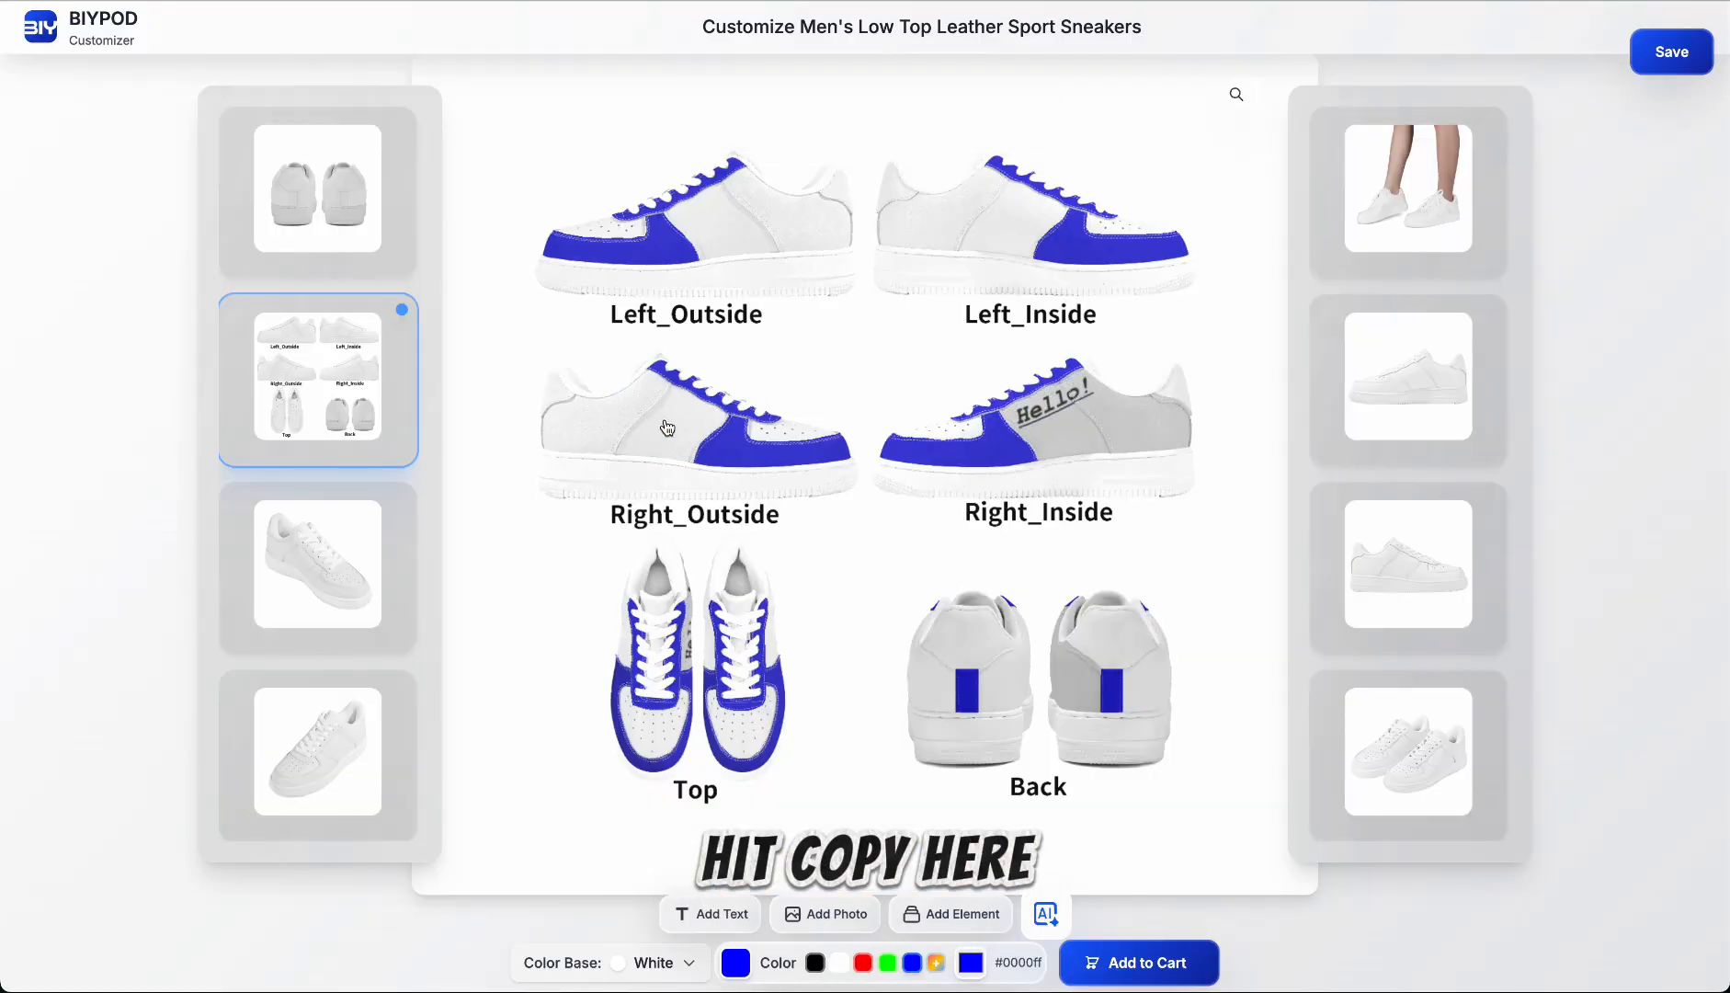
key(ctrl+v)
click(1065, 415)
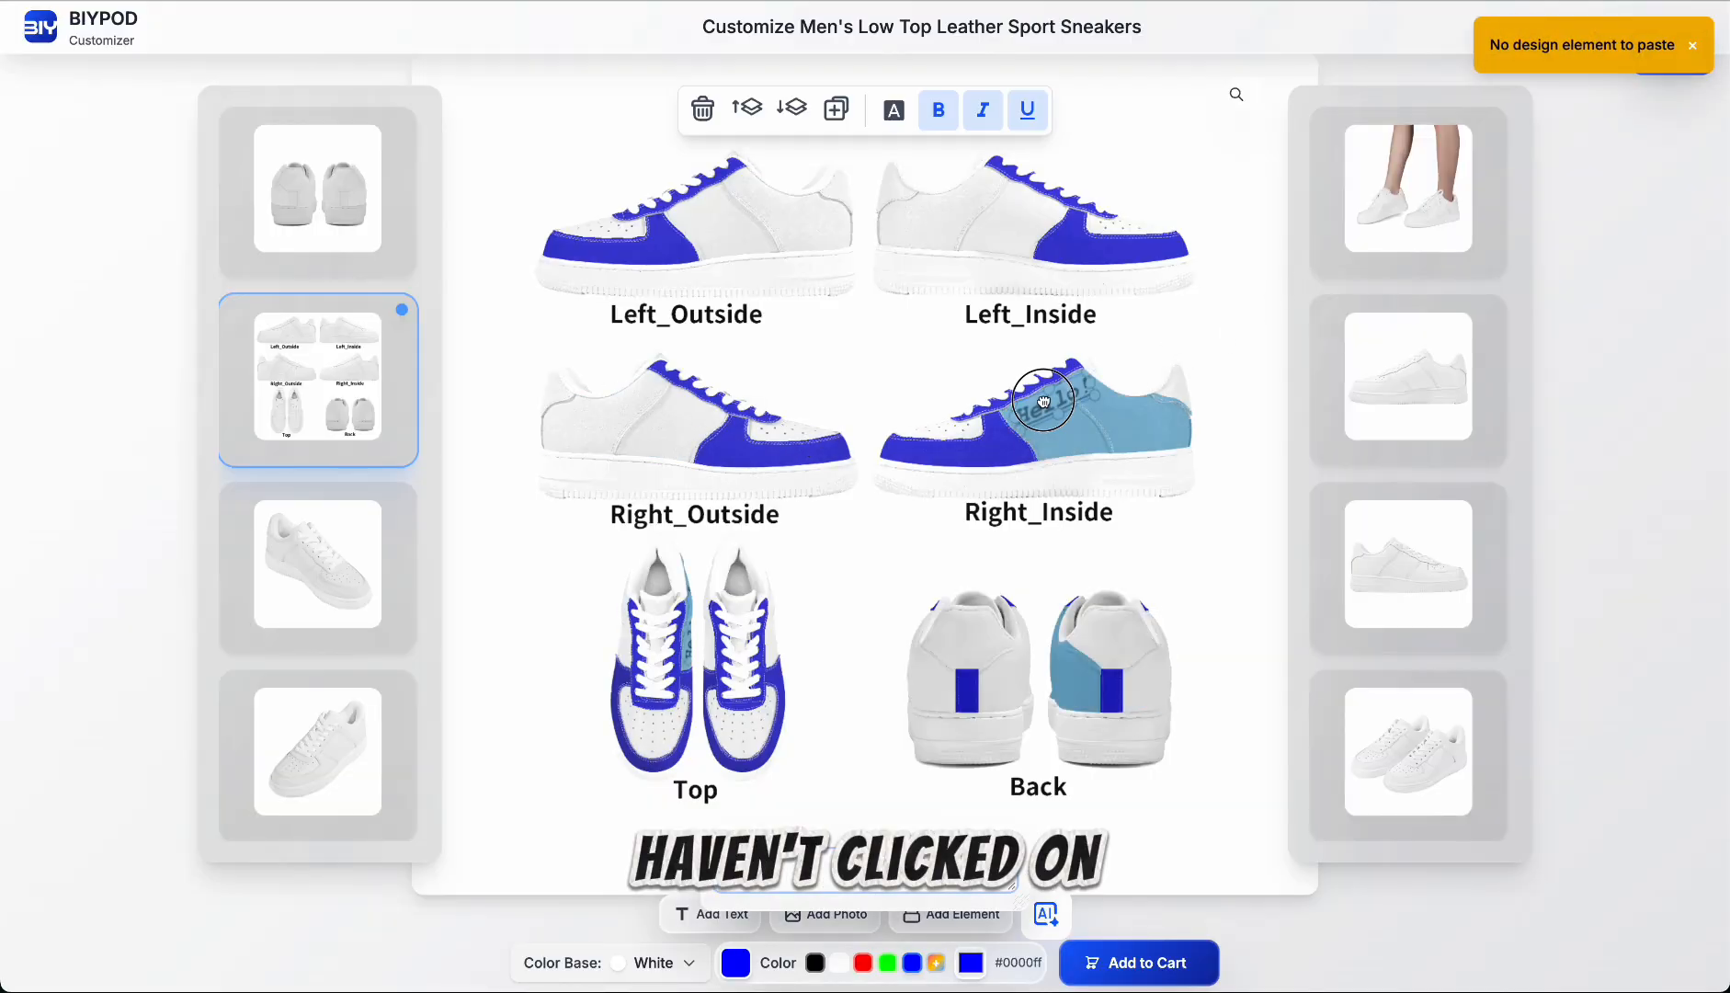
click(1100, 439)
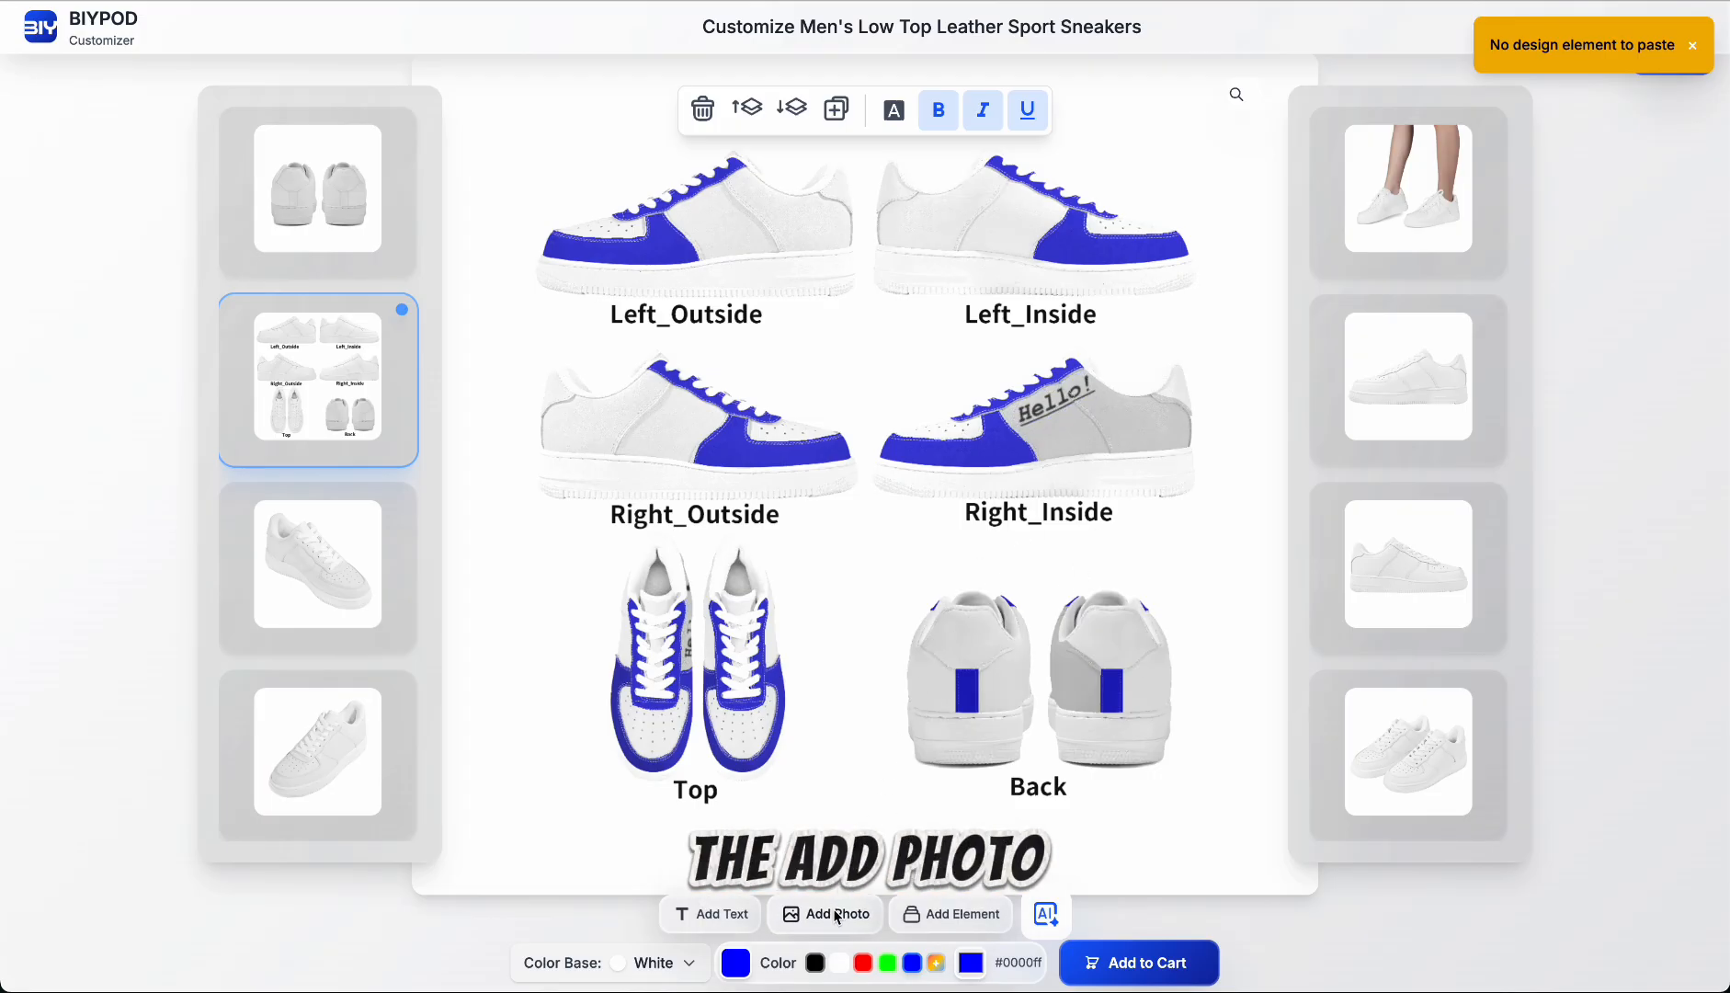
Step: Add the photo BIYPod Logo.png to the right shoe's outside quarter panel and position it across the panel
click(644, 440)
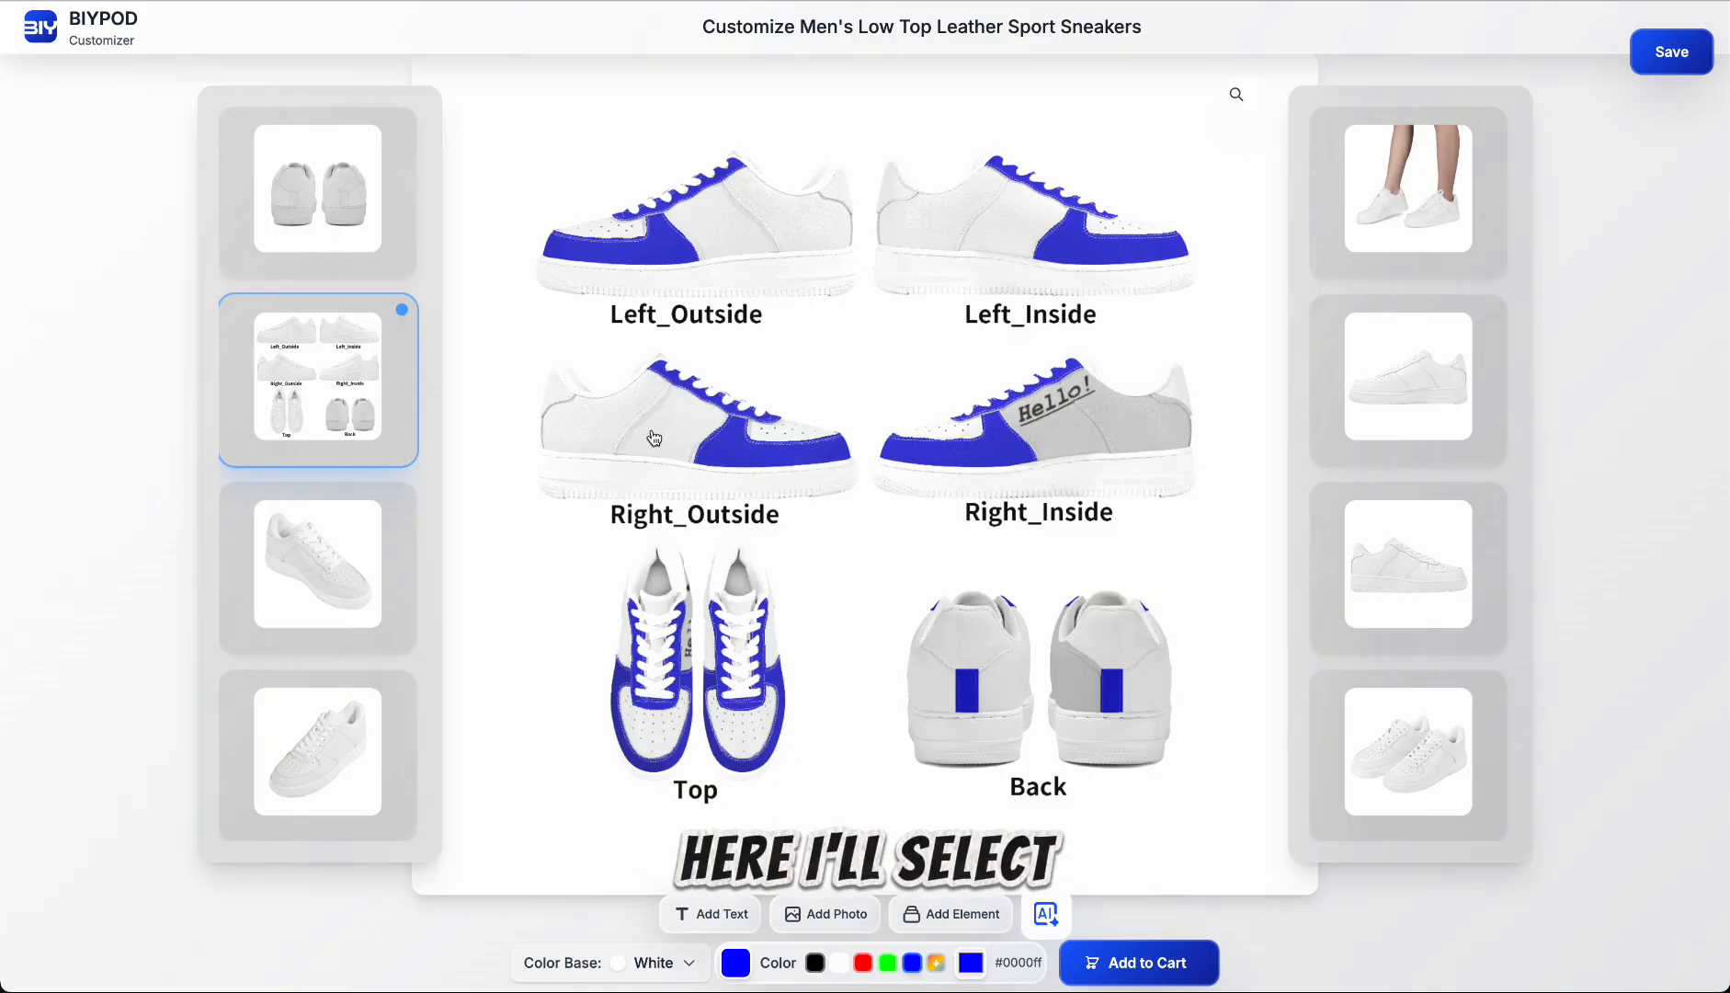
click(847, 915)
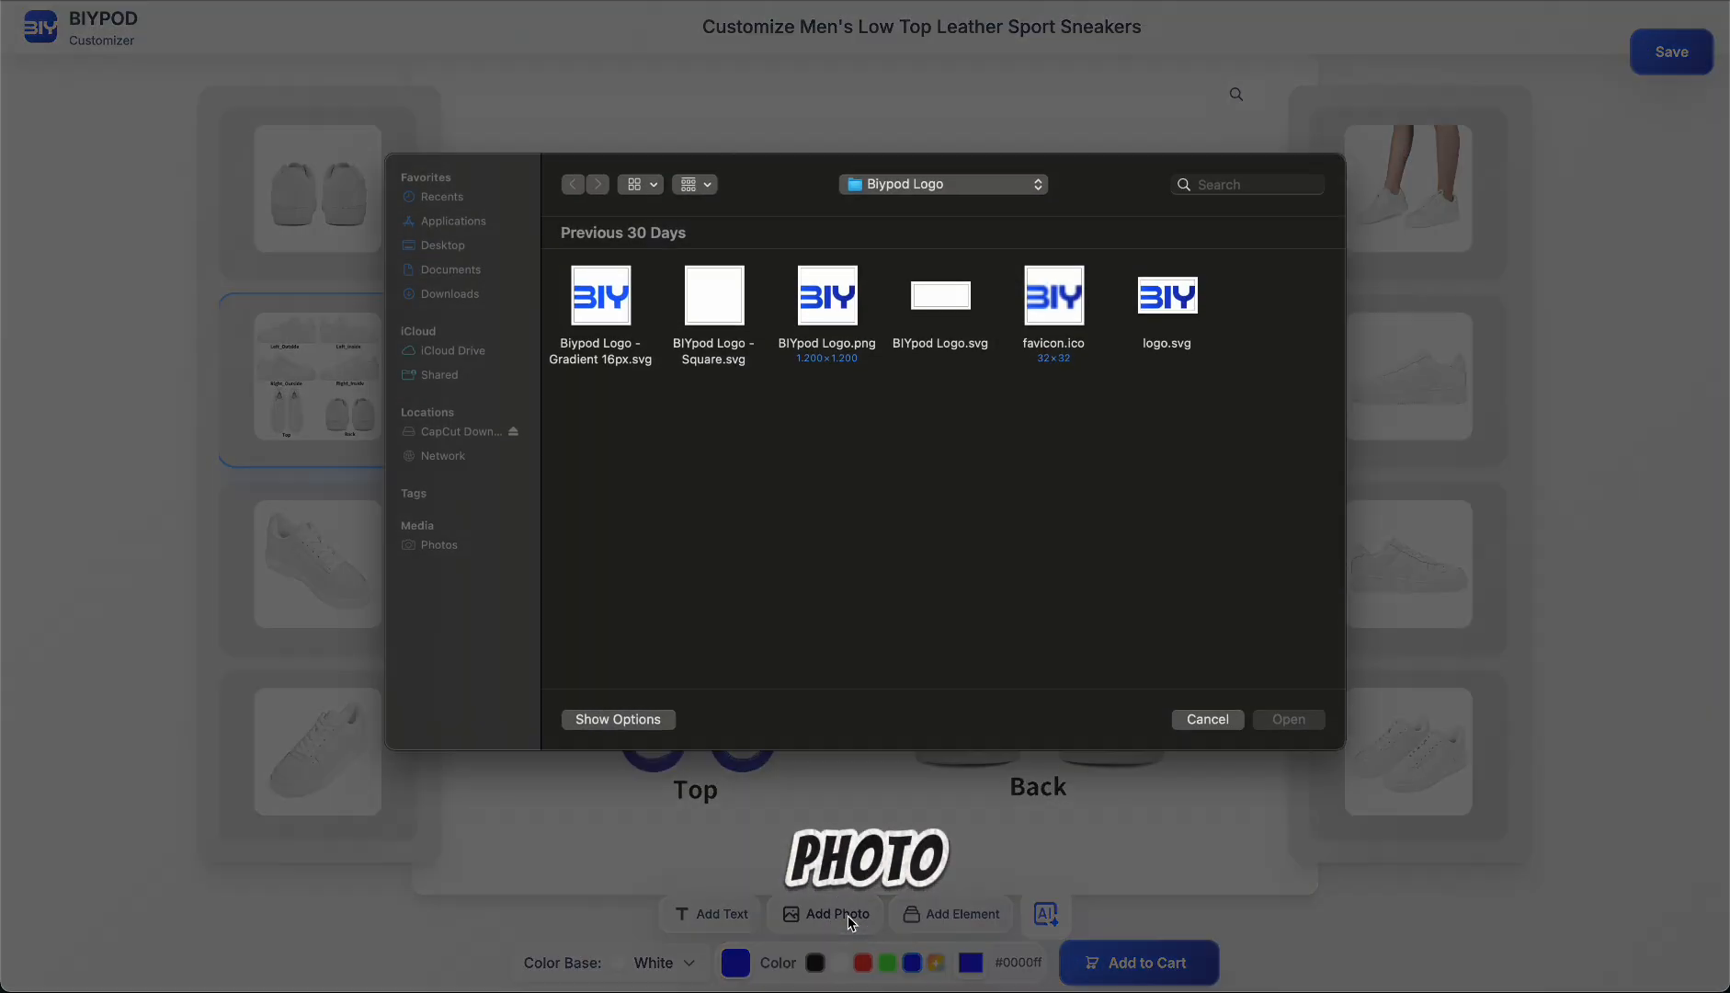
click(832, 308)
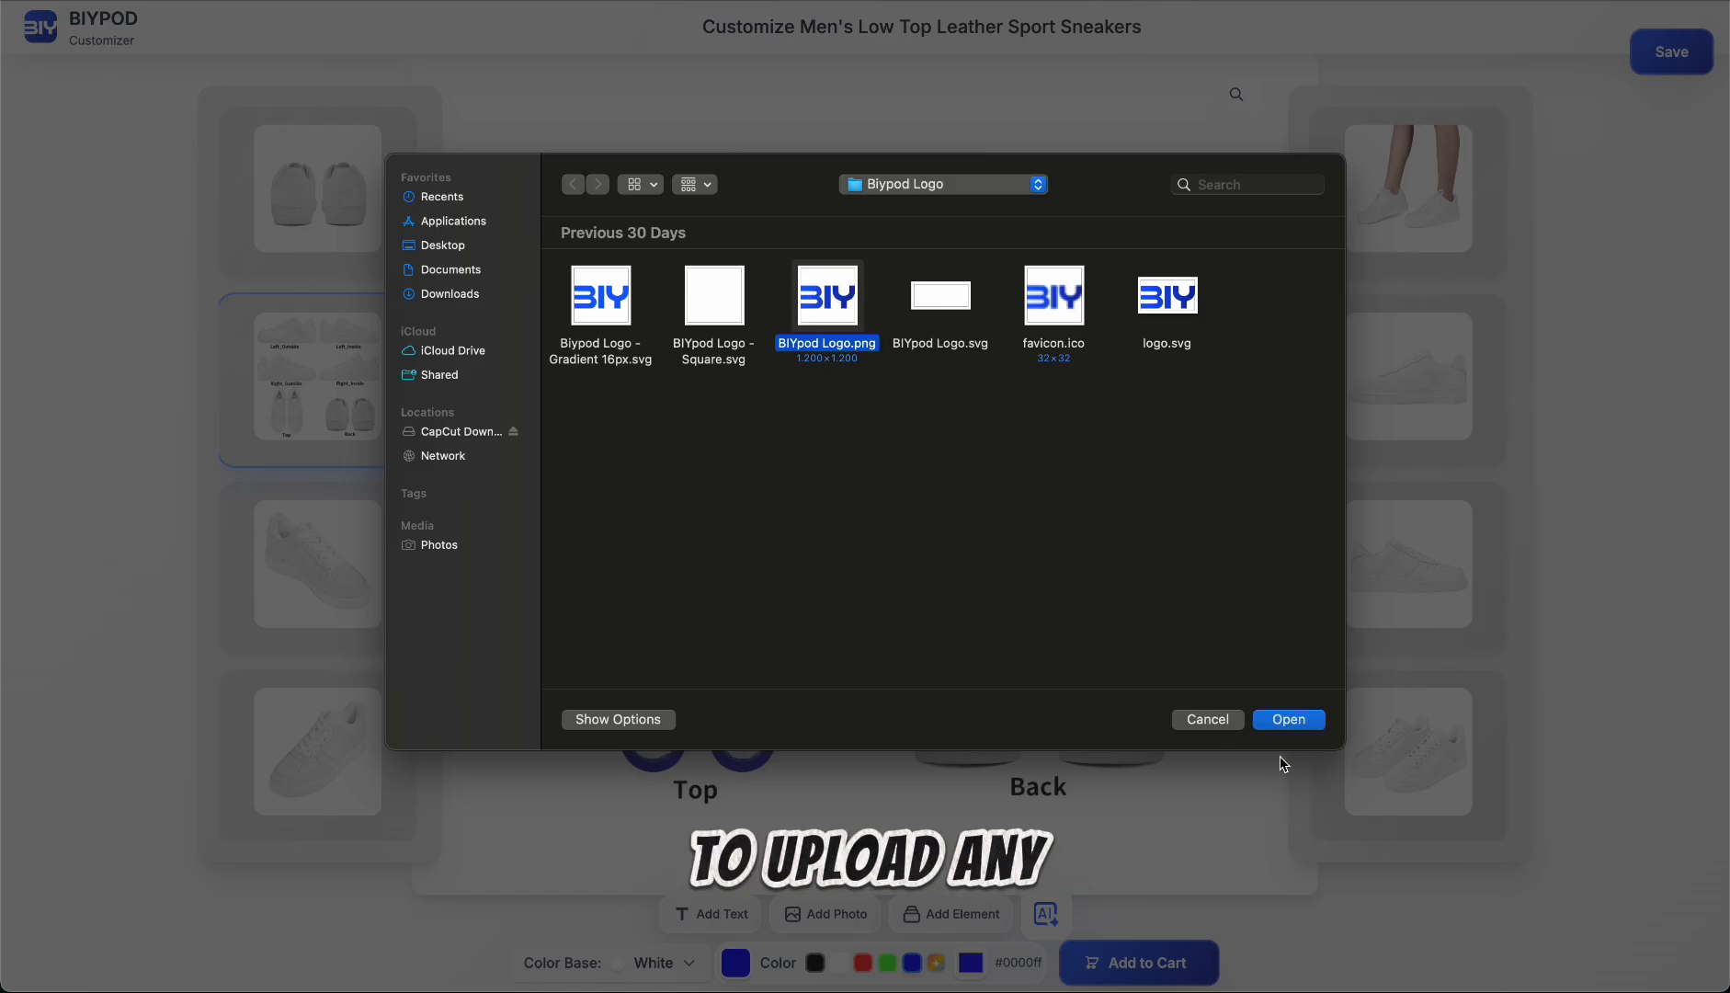
click(1292, 719)
mouse_move(646, 442)
mouse_down()
mouse_move(597, 446)
mouse_move(618, 451)
mouse_move(643, 419)
mouse_move(636, 386)
mouse_move(591, 425)
mouse_move(618, 398)
mouse_move(634, 397)
mouse_move(607, 436)
mouse_move(654, 414)
mouse_move(607, 440)
mouse_move(646, 411)
mouse_up()
click(490, 457)
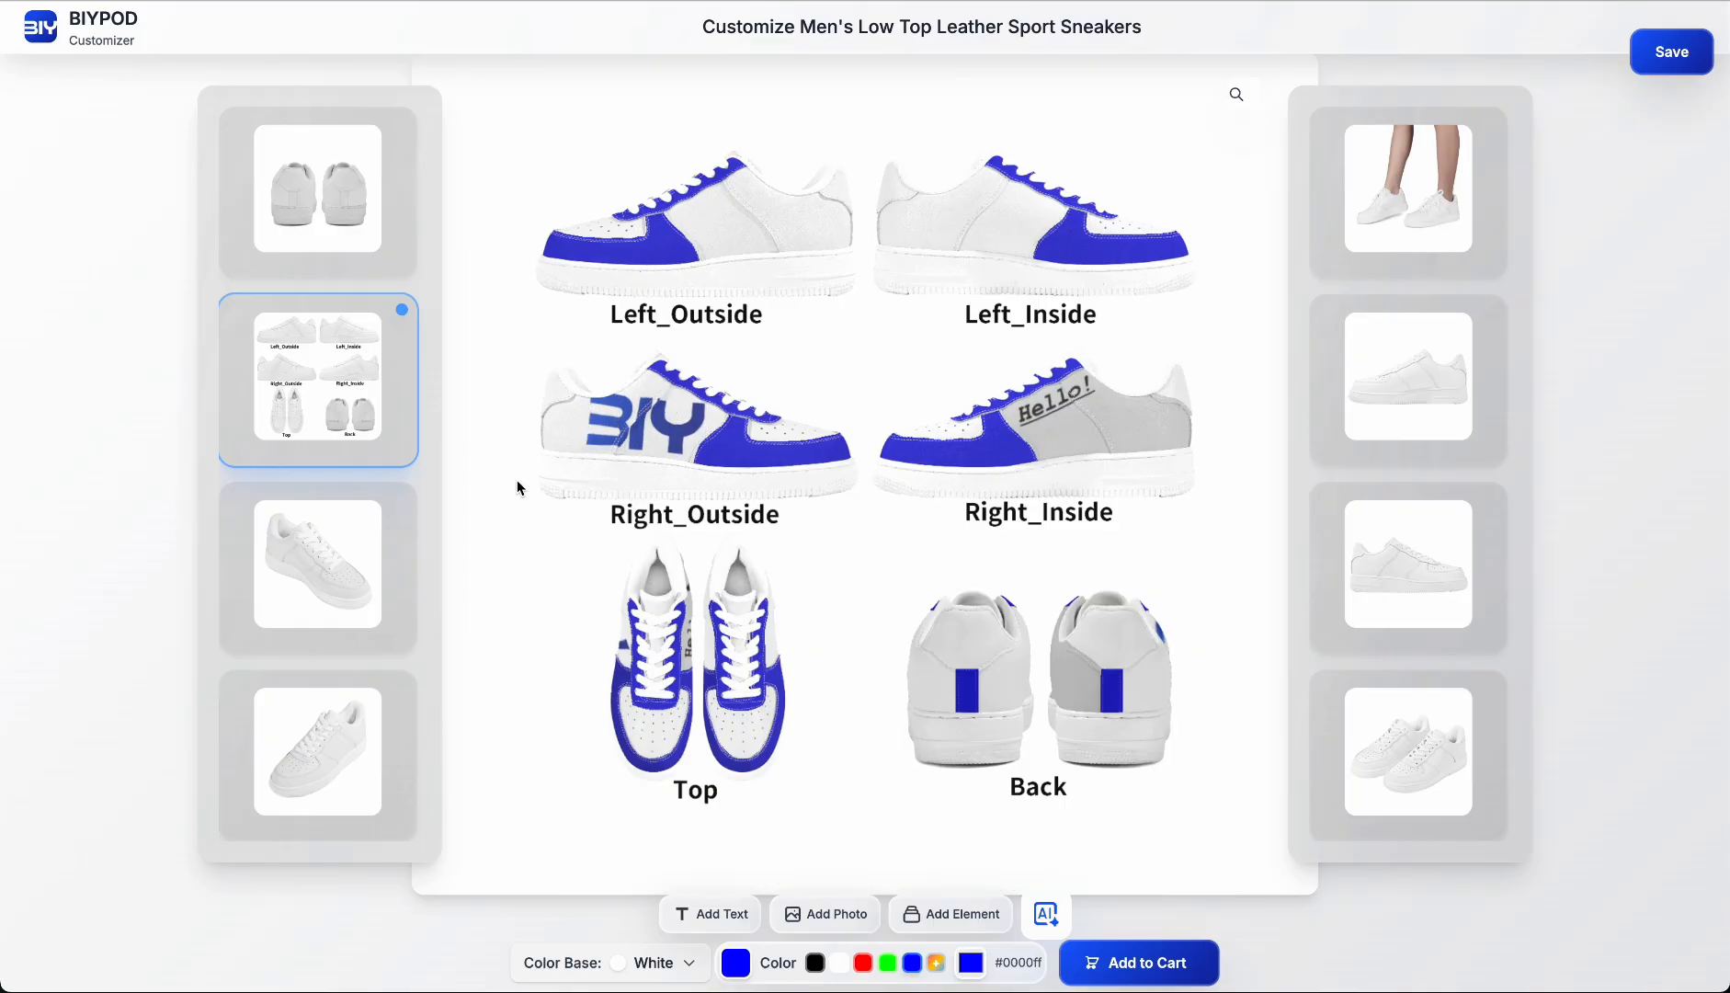
Step: Copy the BIY logo from the right shoe, paste it onto the left shoe's inside quarter panel and reposition it
click(638, 425)
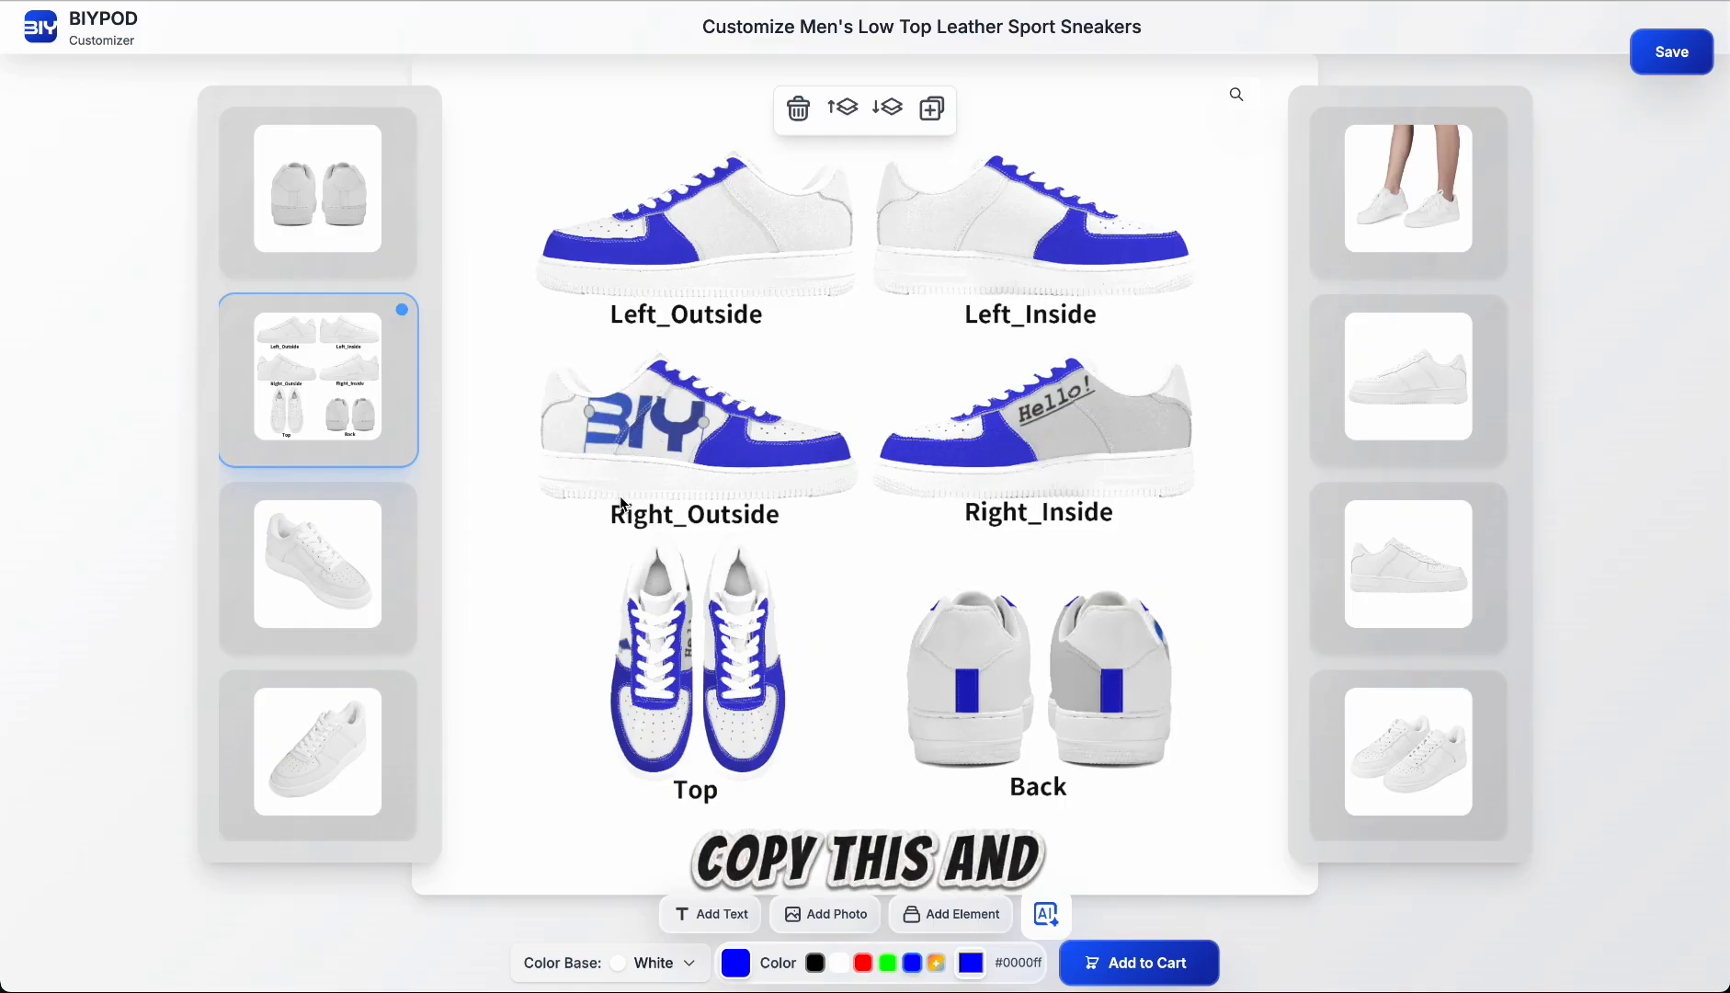
key(ctrl+c)
click(966, 265)
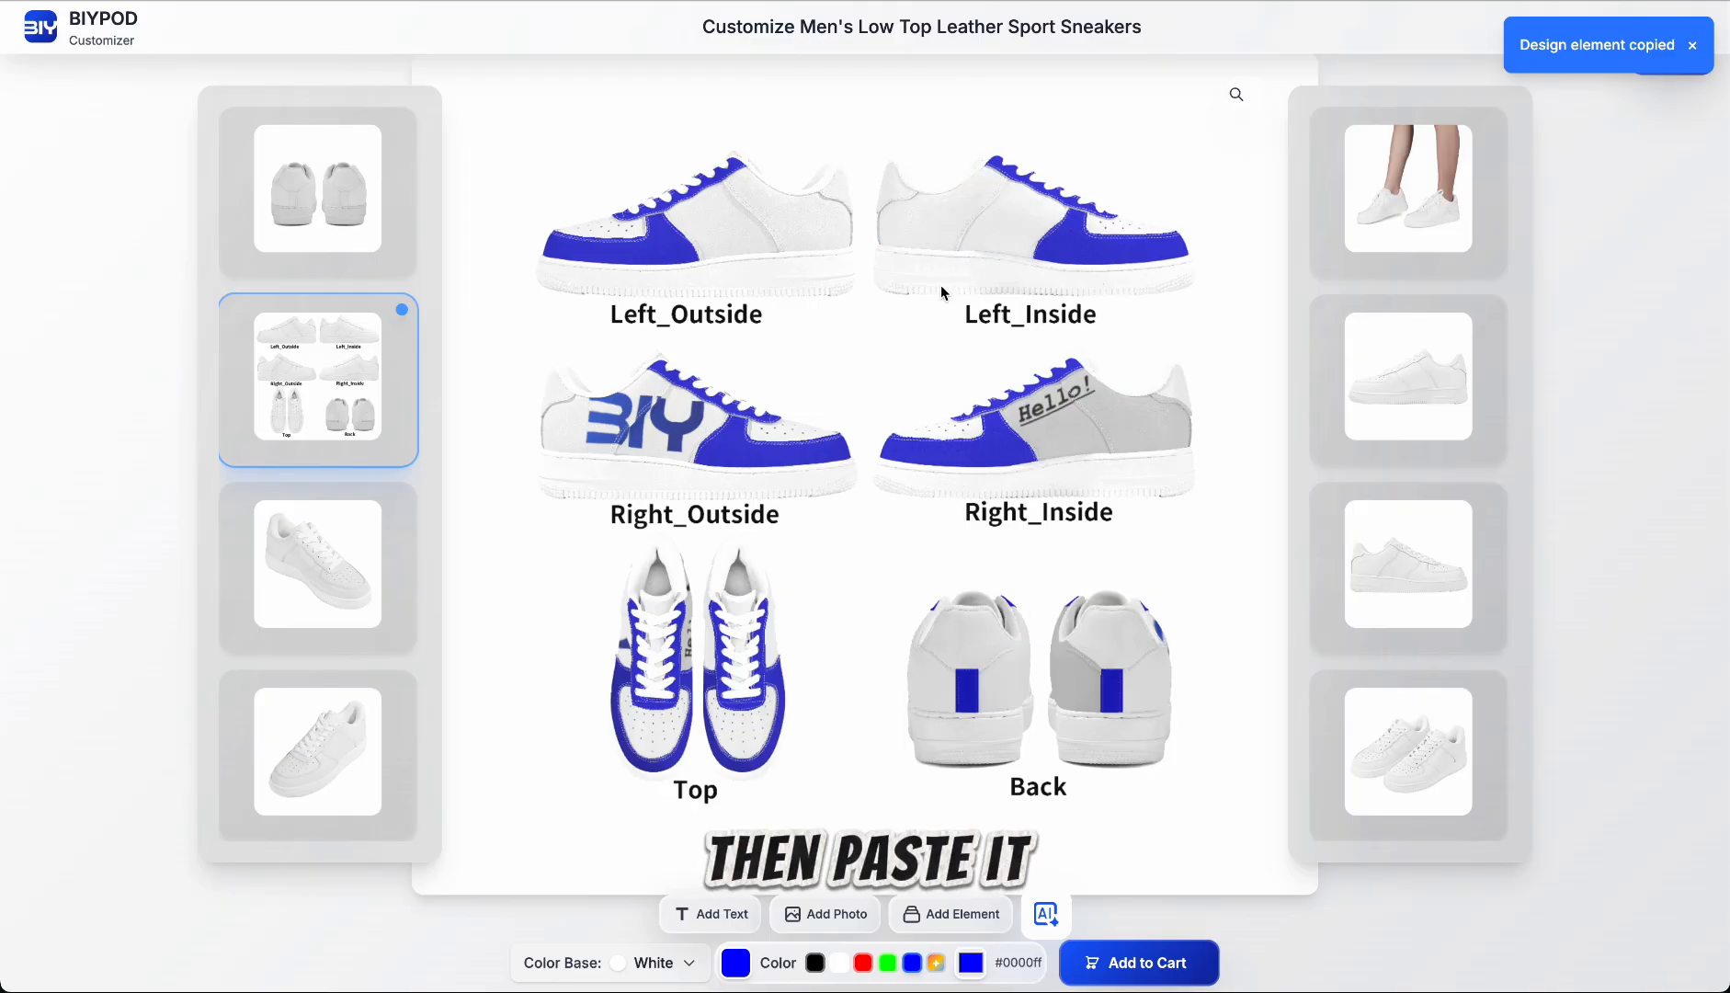
key(ctrl+v)
click(979, 223)
drag(980, 222, 992, 176)
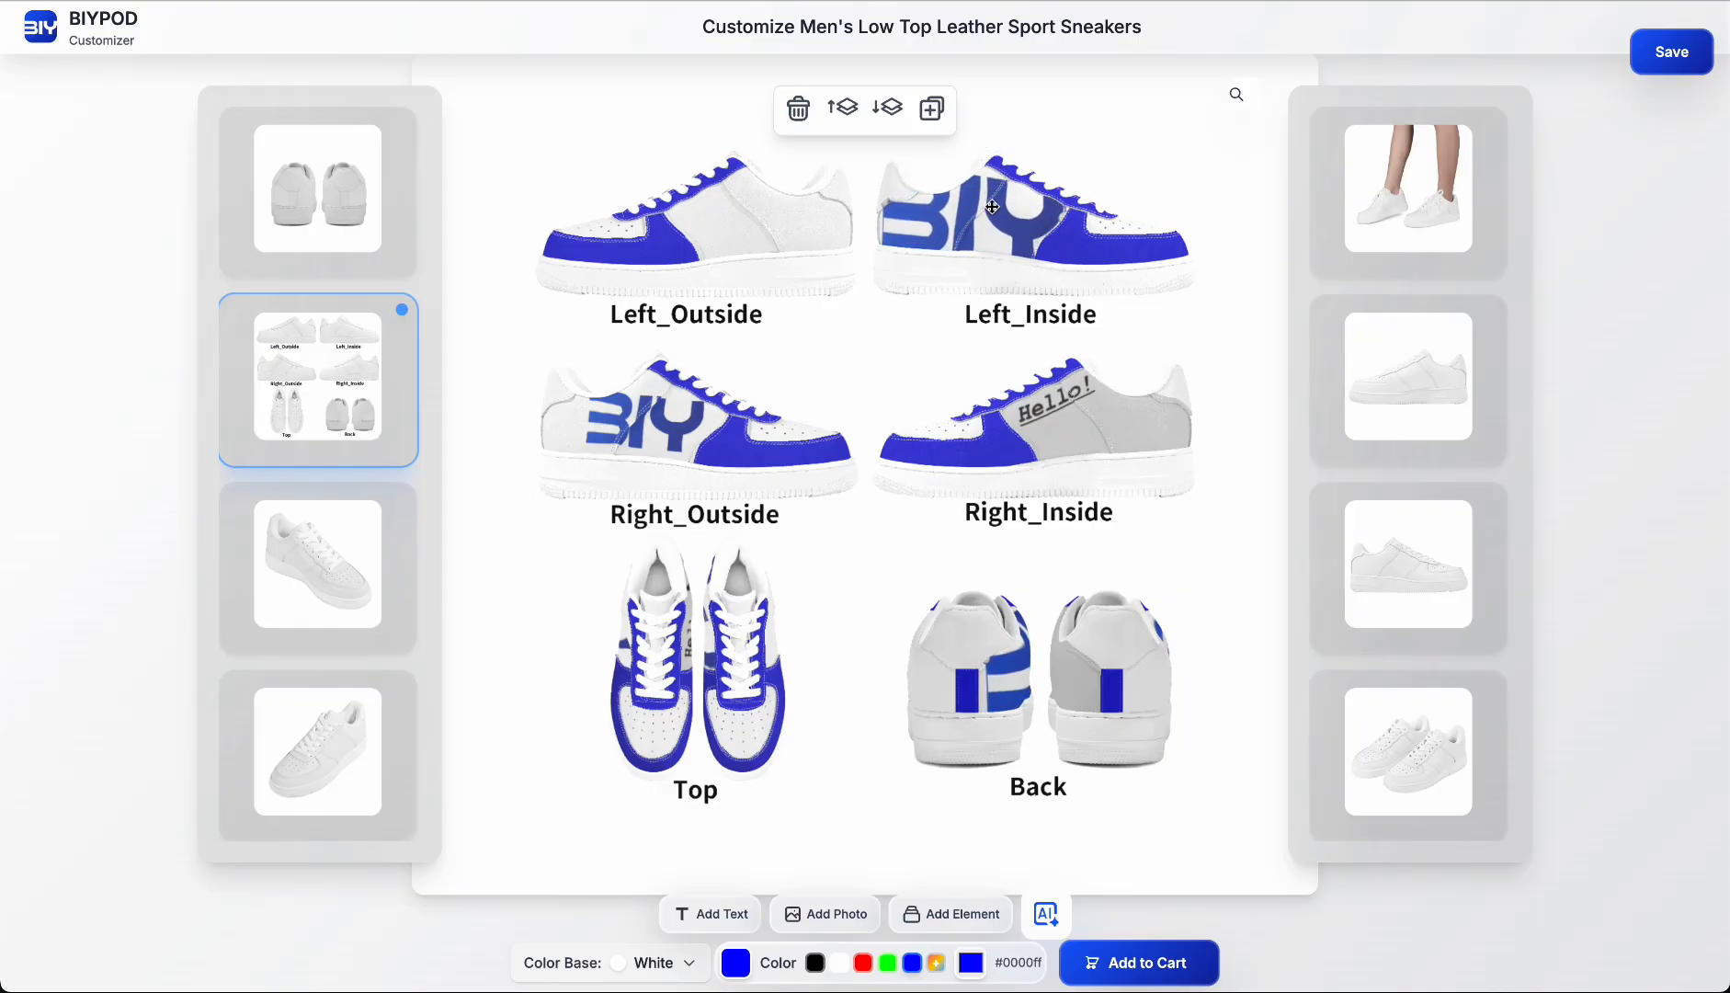
click(1086, 172)
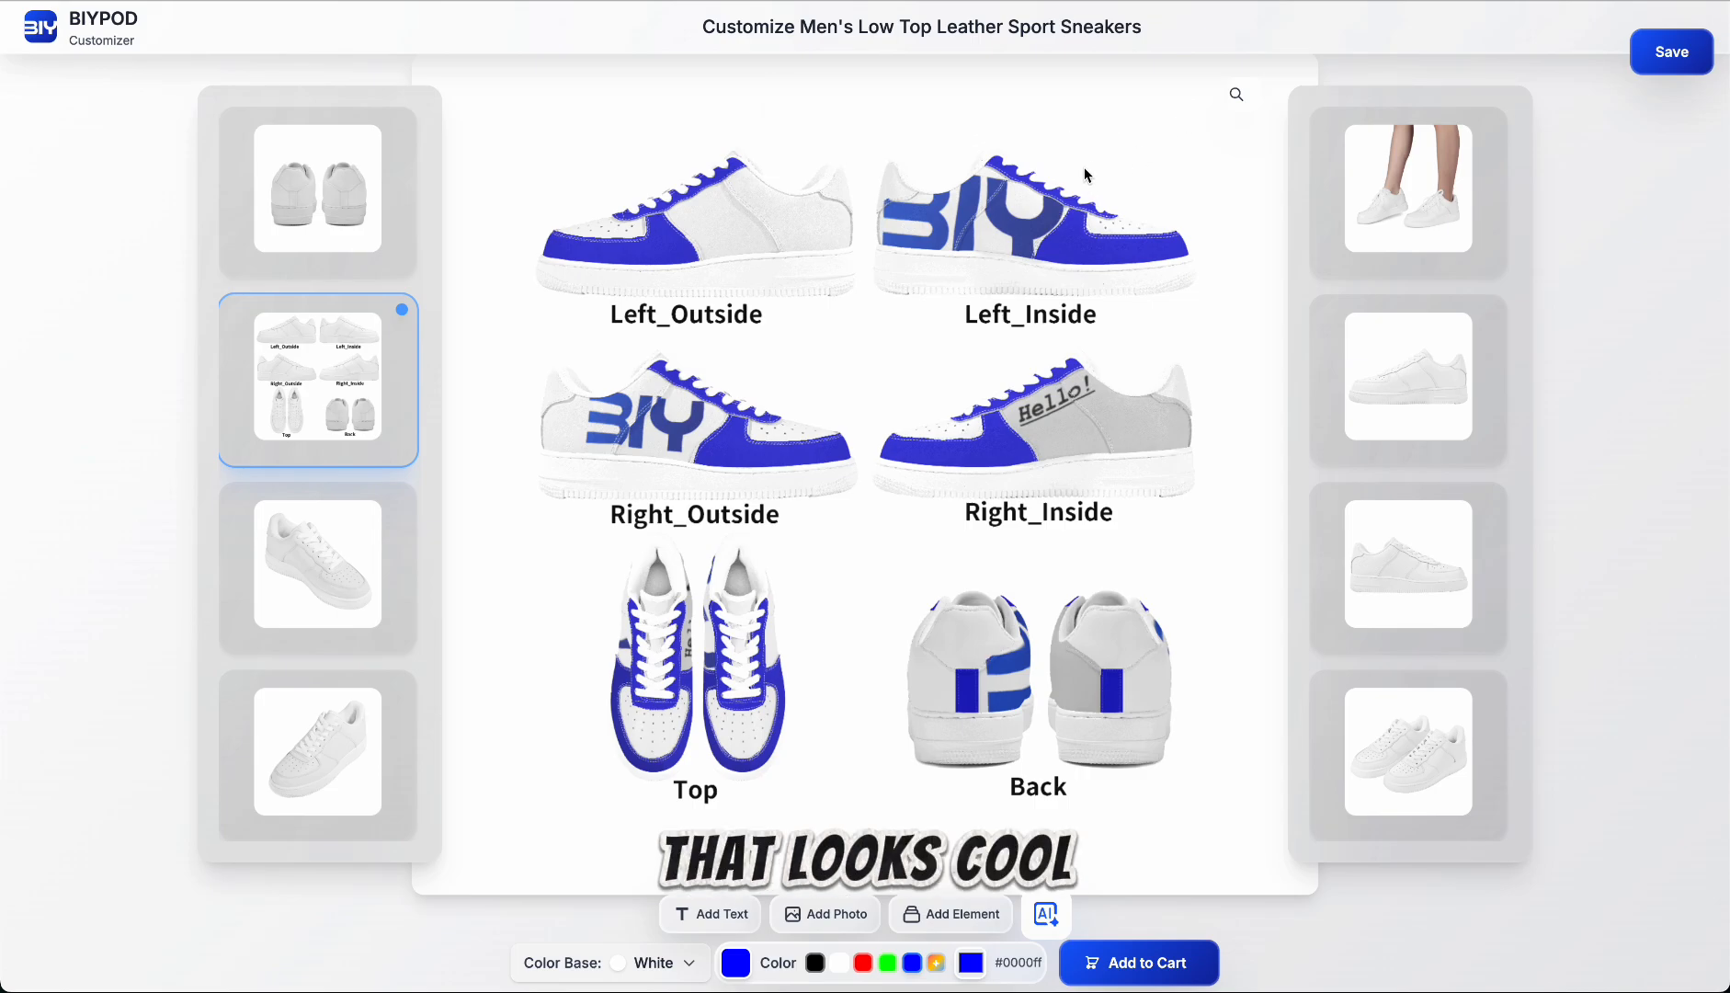
Step: Search the element library for "cute dog" vectors for the left shoe's outside quarter panel
click(780, 244)
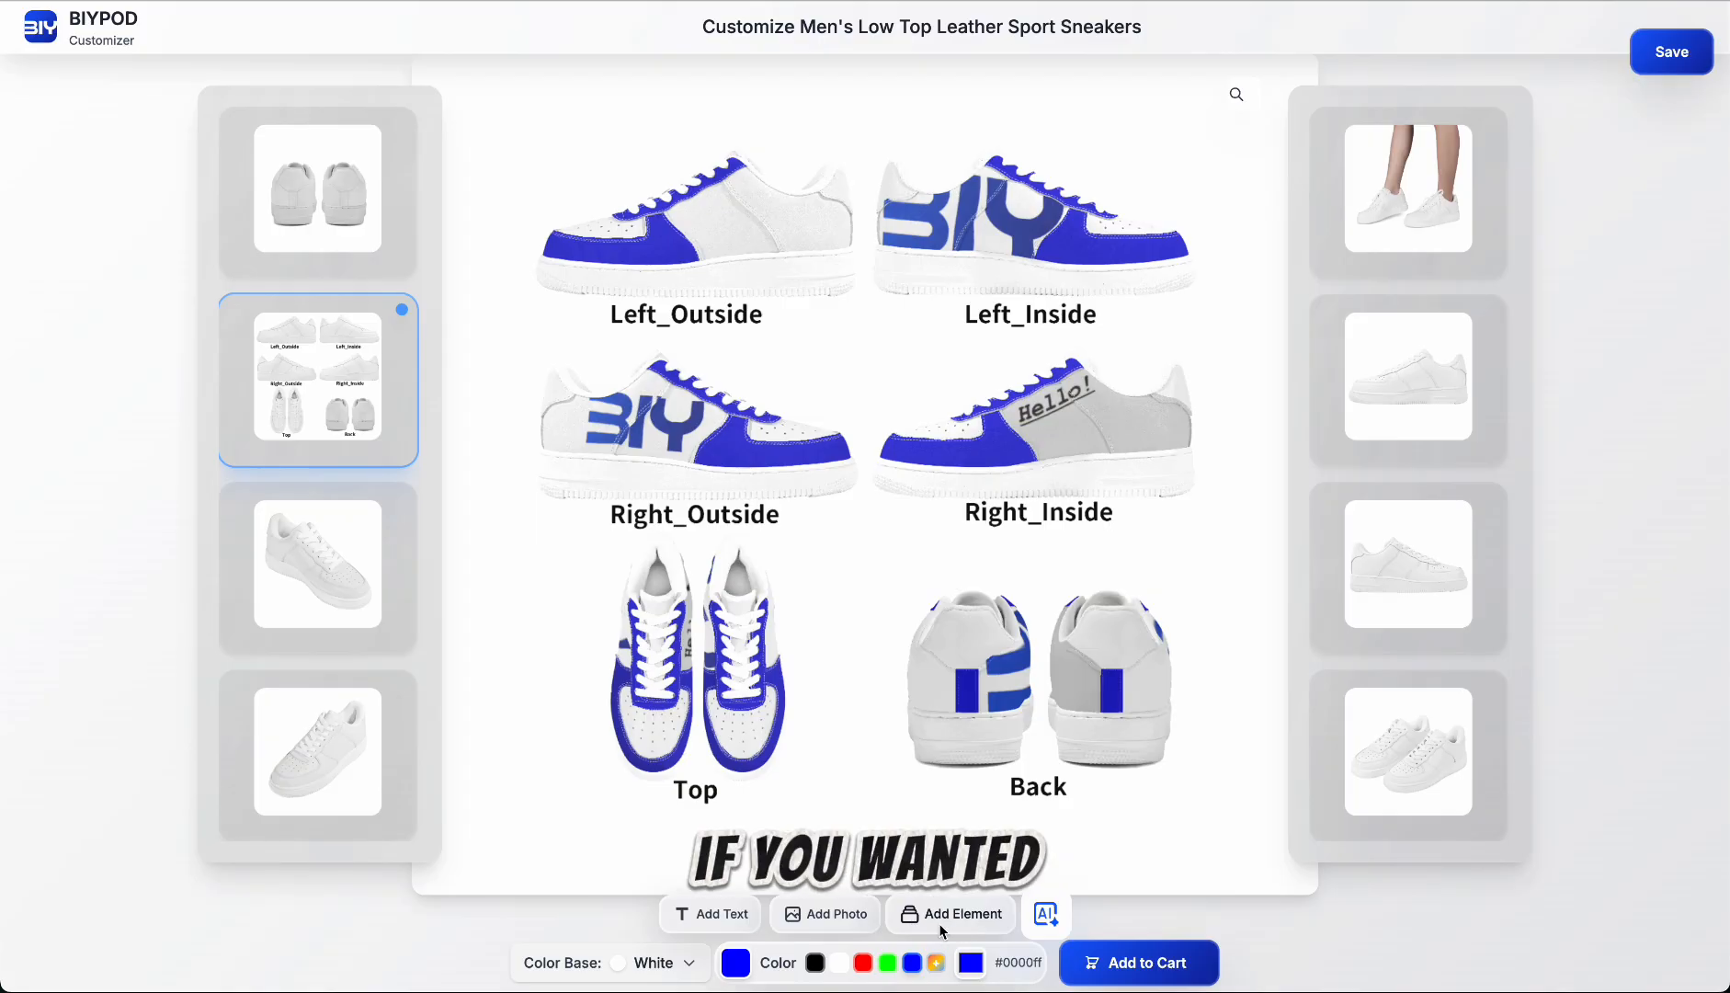
click(943, 920)
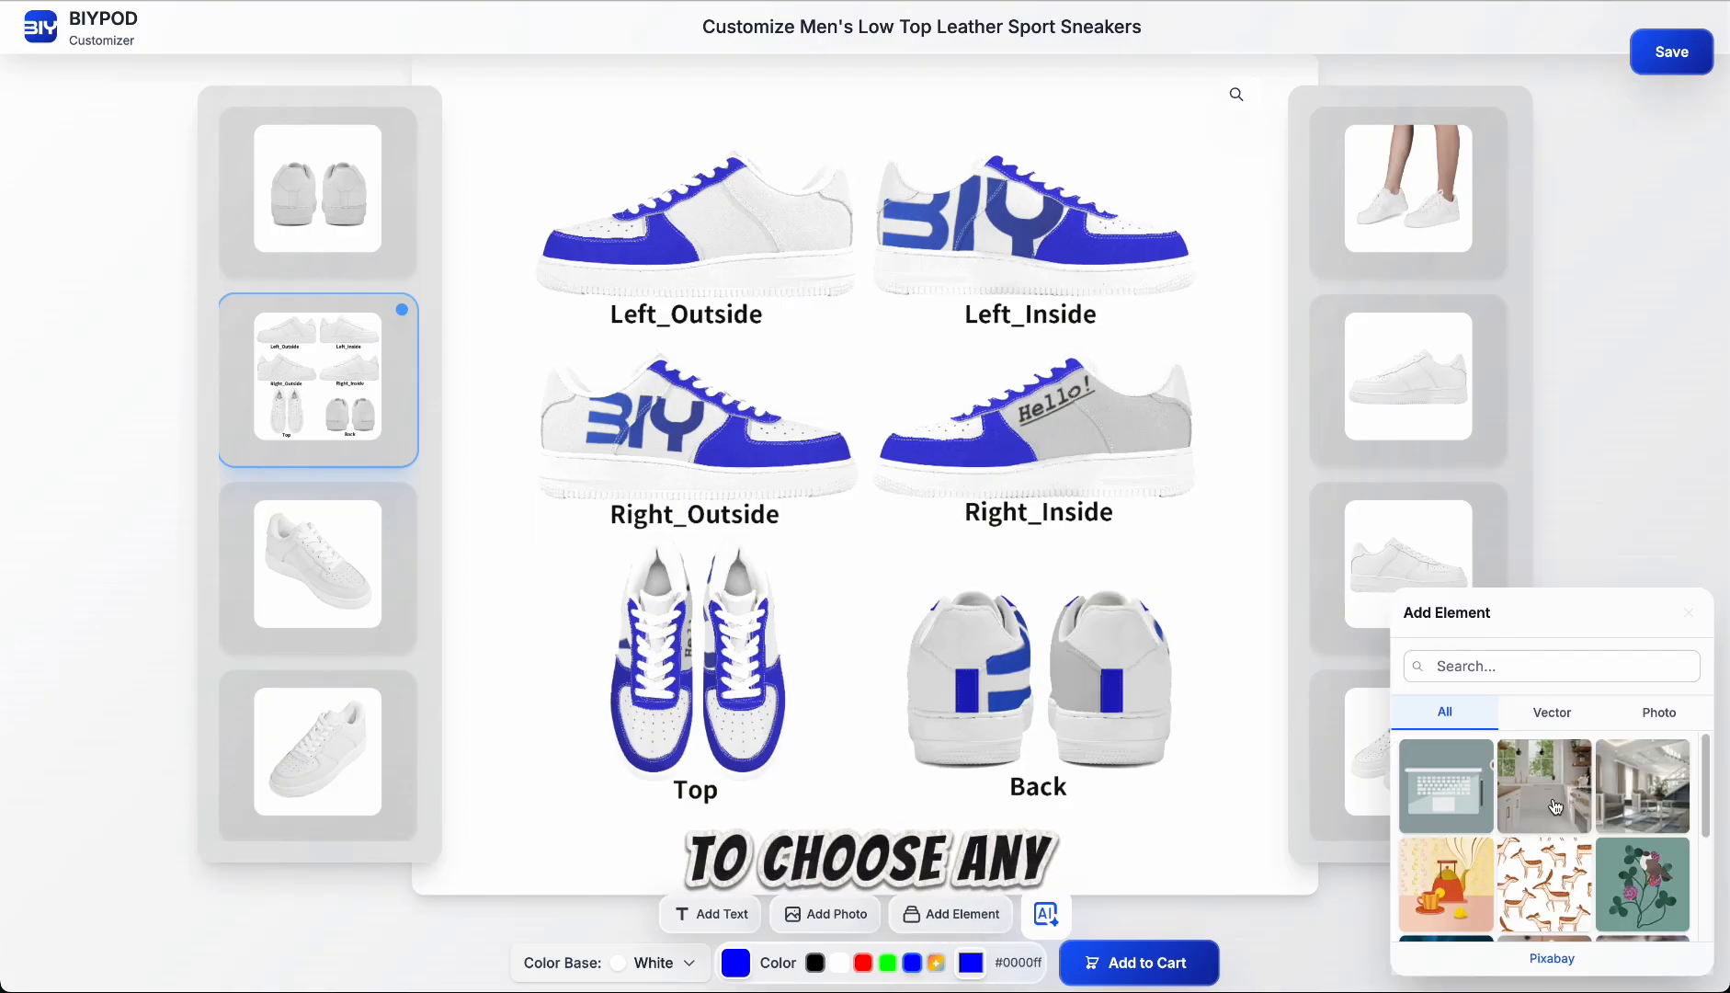
scroll(1552, 790, down, 5)
scroll(1552, 784, up, 5)
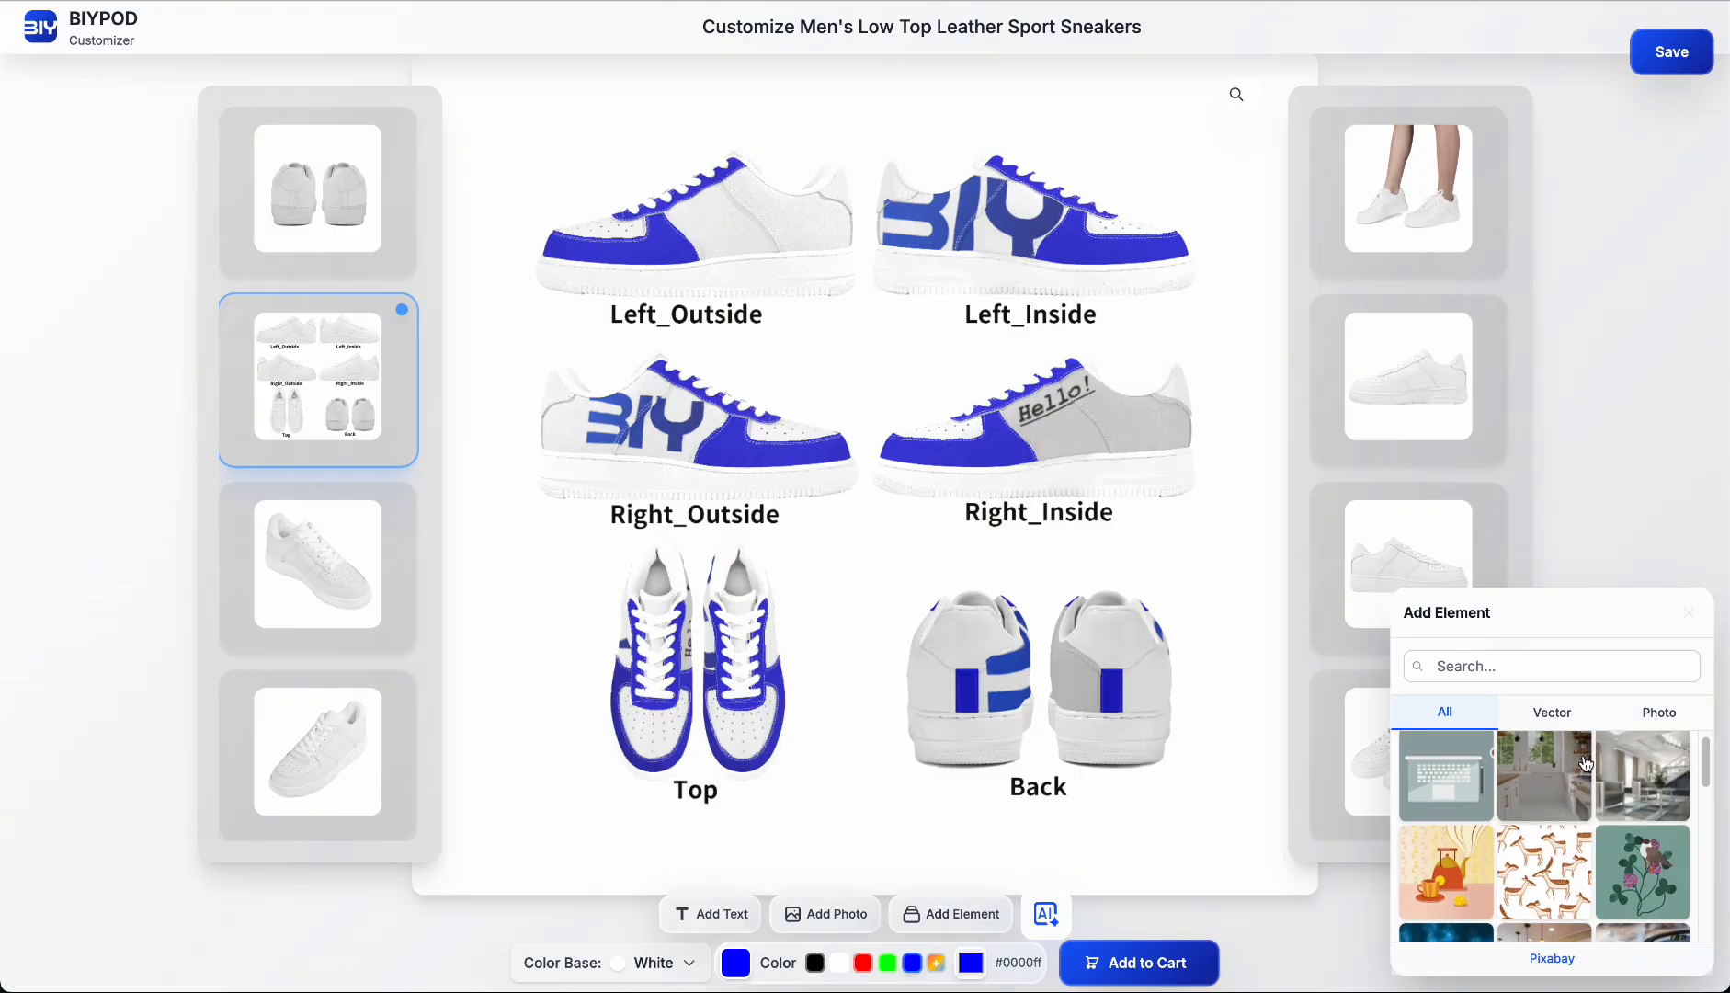
scroll(1617, 763, down, 1)
click(1486, 667)
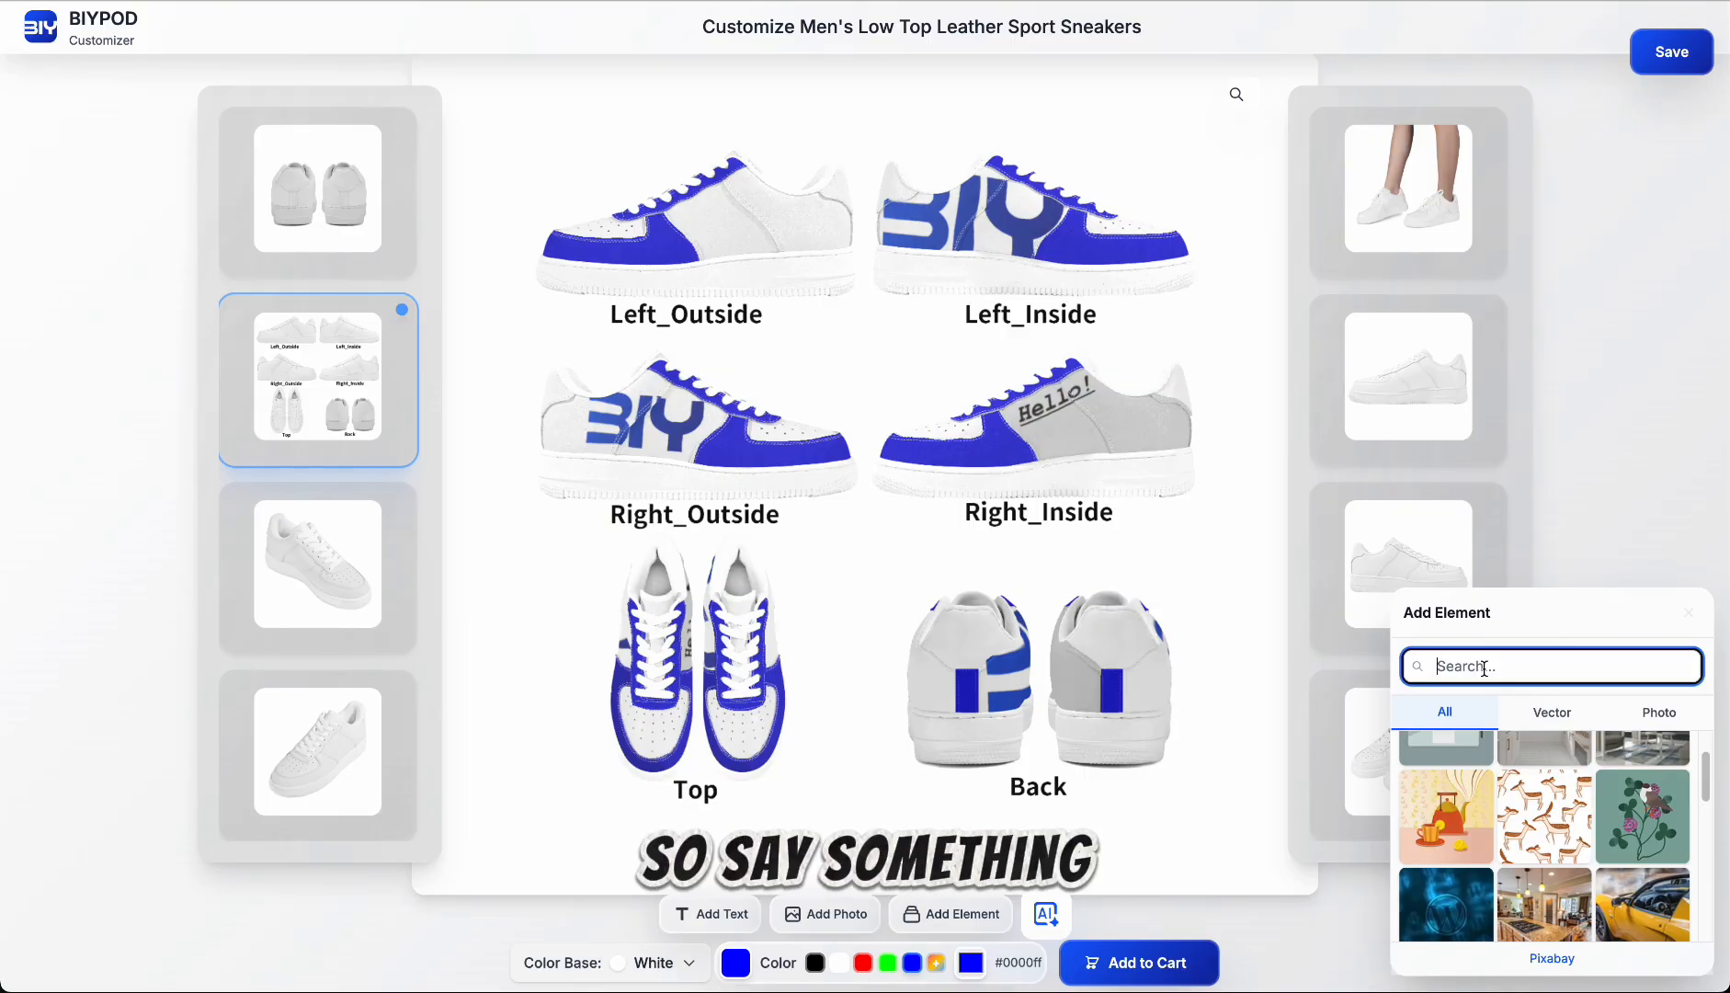
text(cute dog)
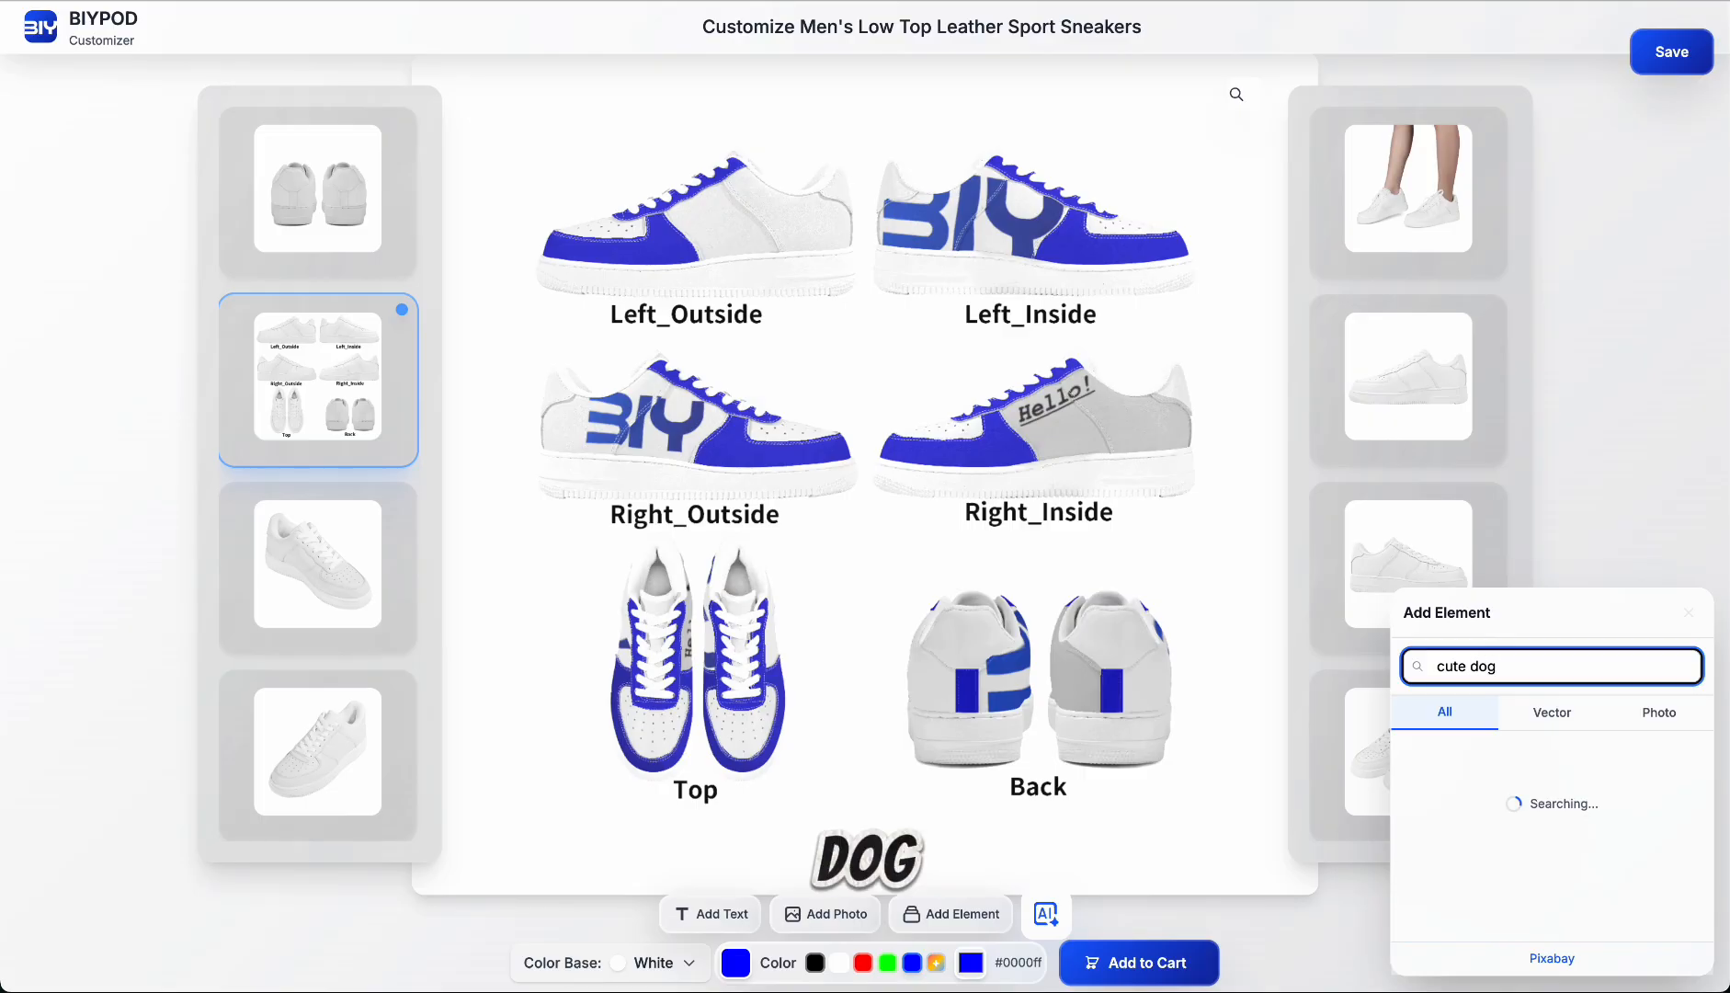
click(1553, 712)
Step: Add the brown cartoon dogs vector to the left shoe's outside quarter panel and position it with the dancing dog in the middle
scroll(1558, 850, down, 3)
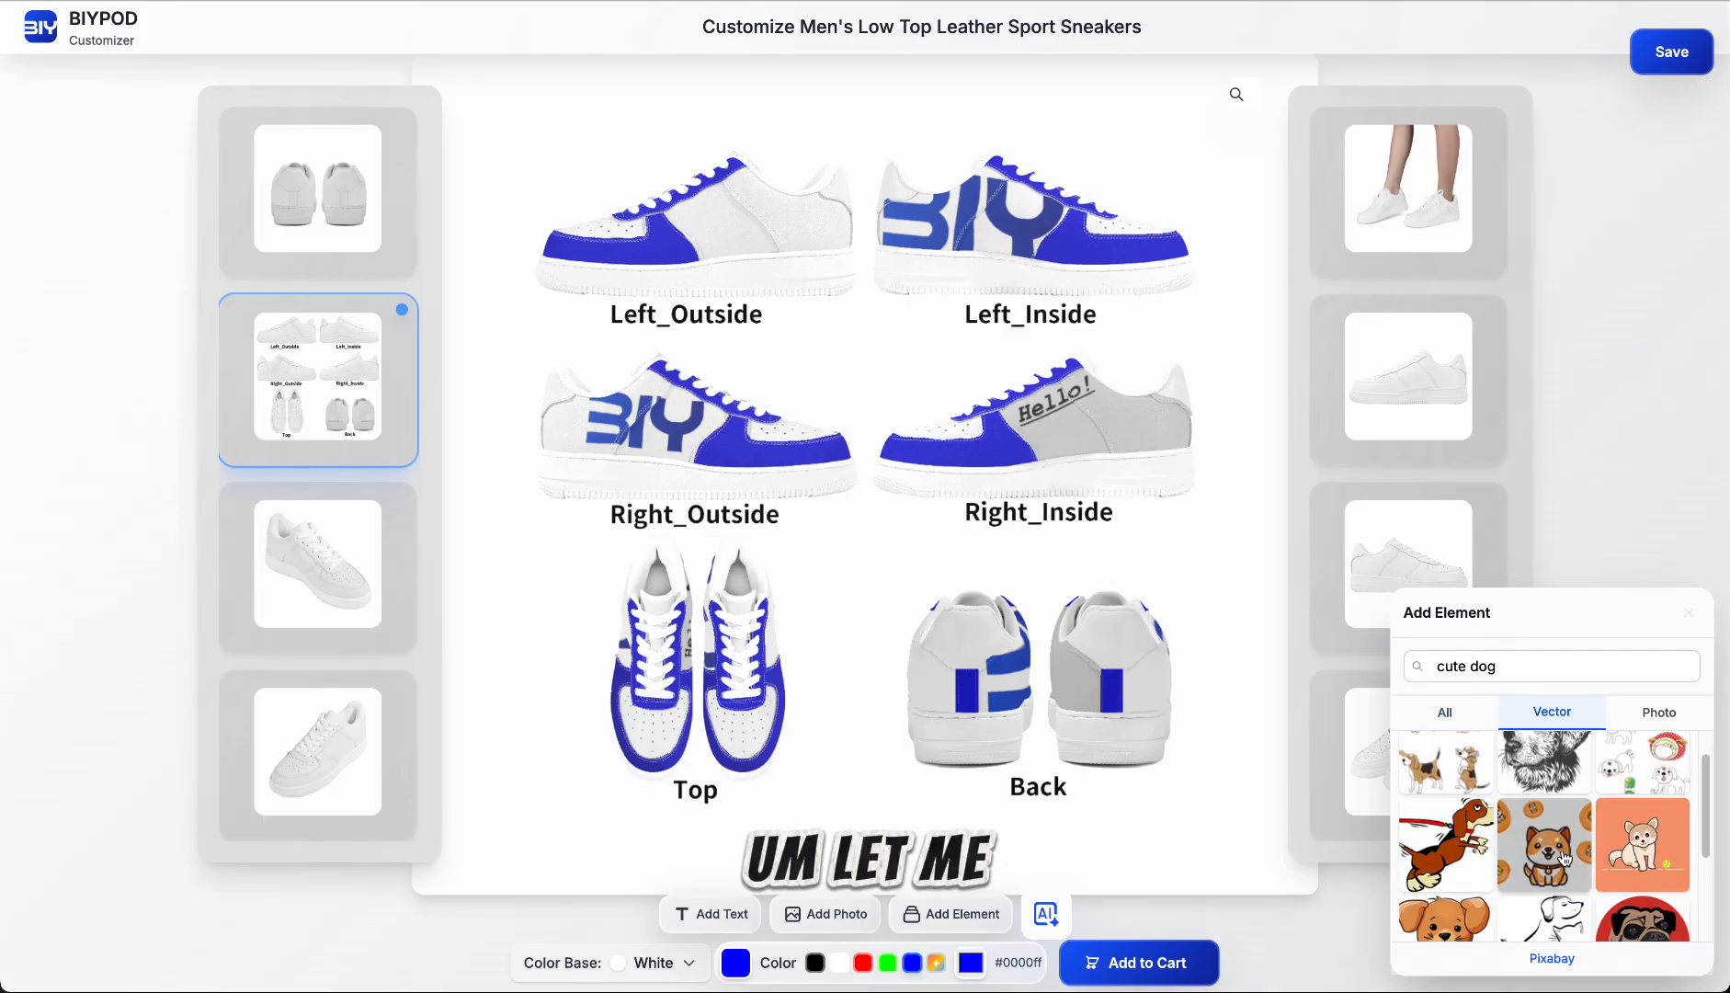
scroll(1563, 861, down, 1)
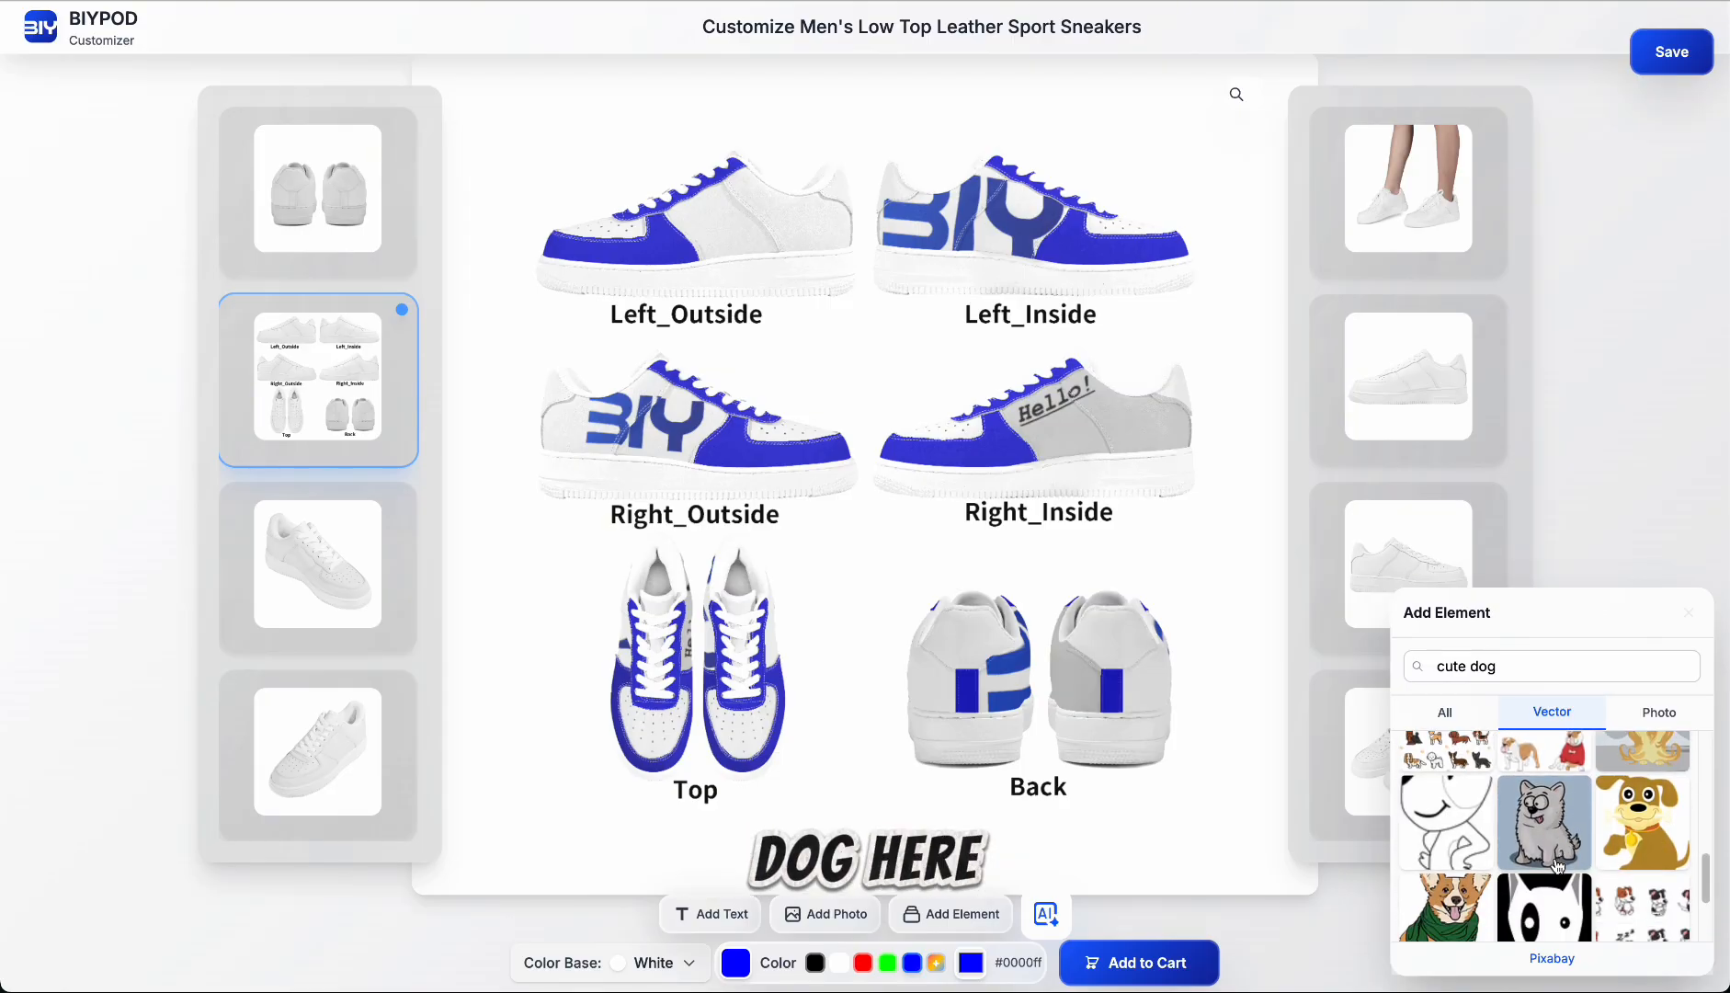
scroll(1585, 864, down, 5)
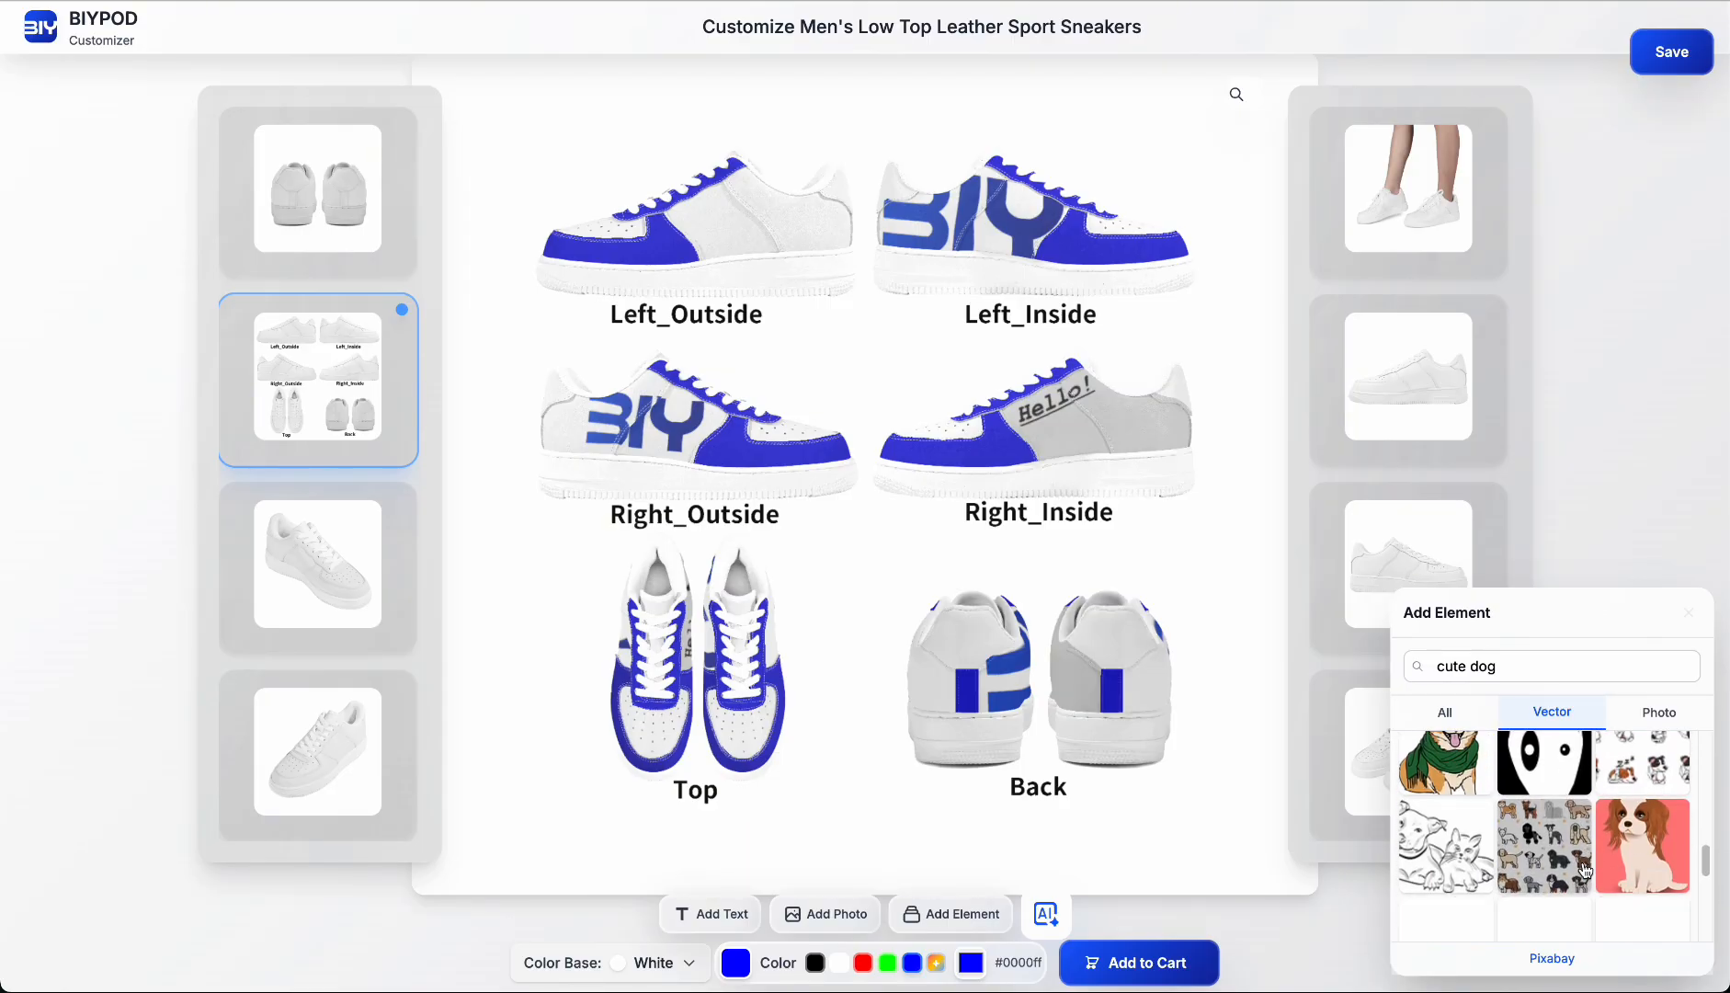
scroll(1585, 869, down, 5)
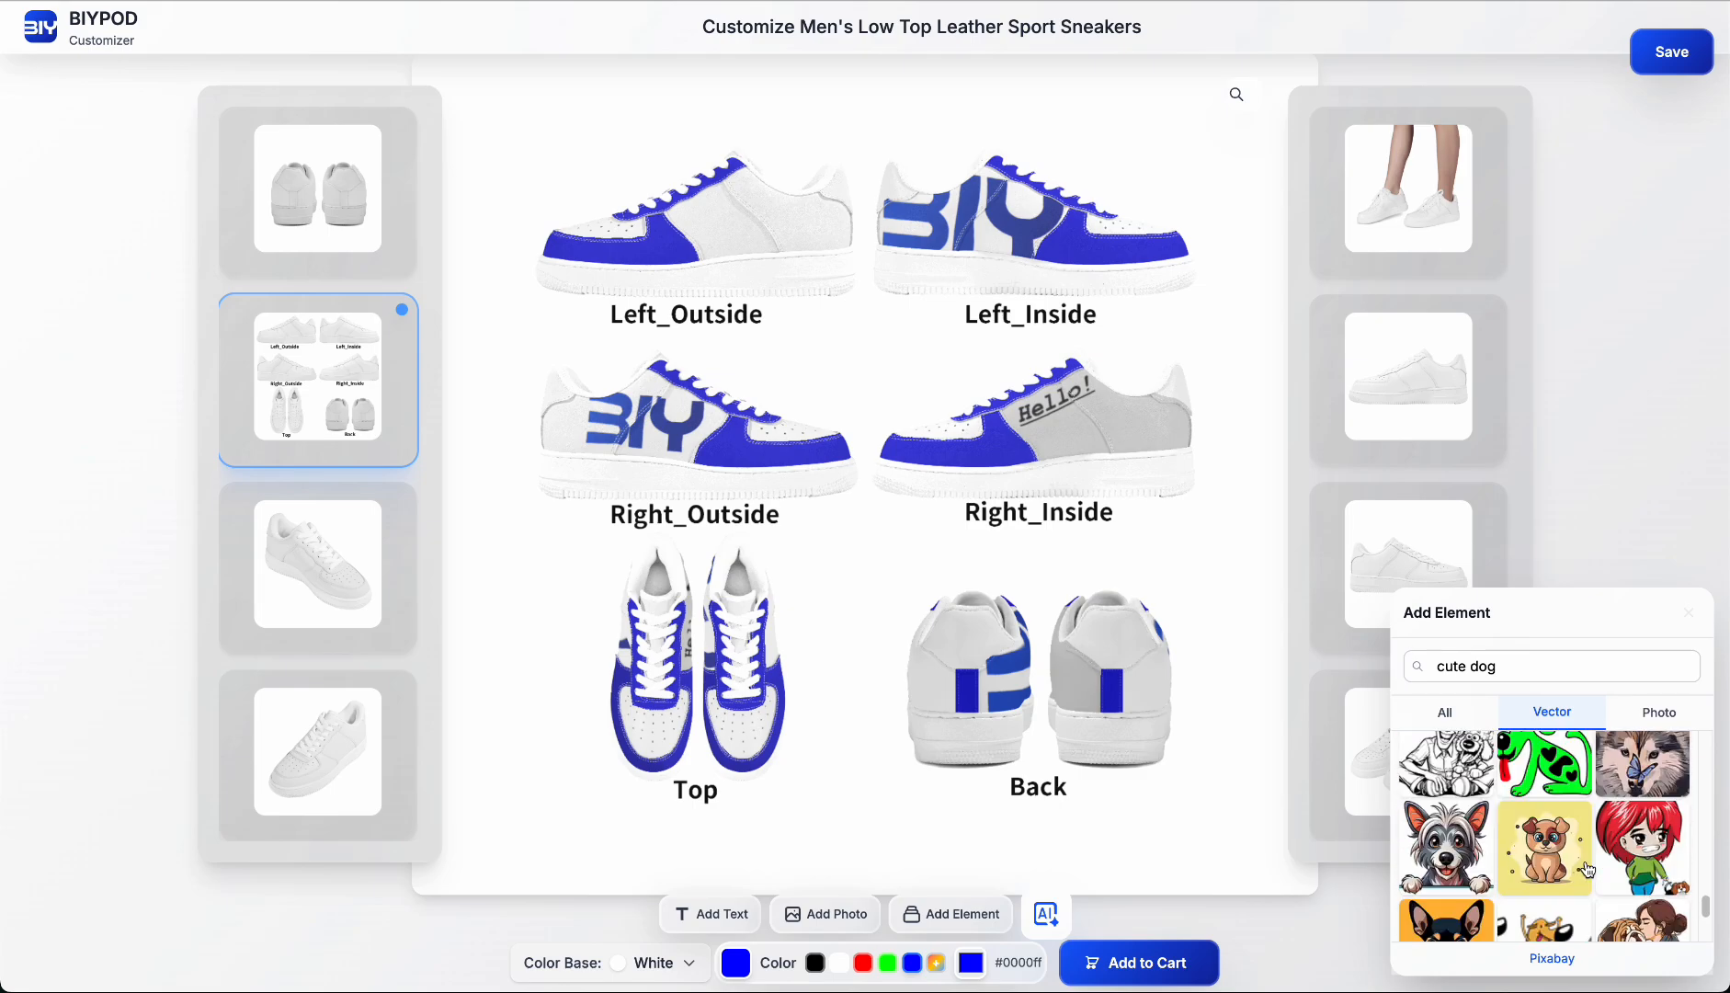
scroll(1589, 869, down, 5)
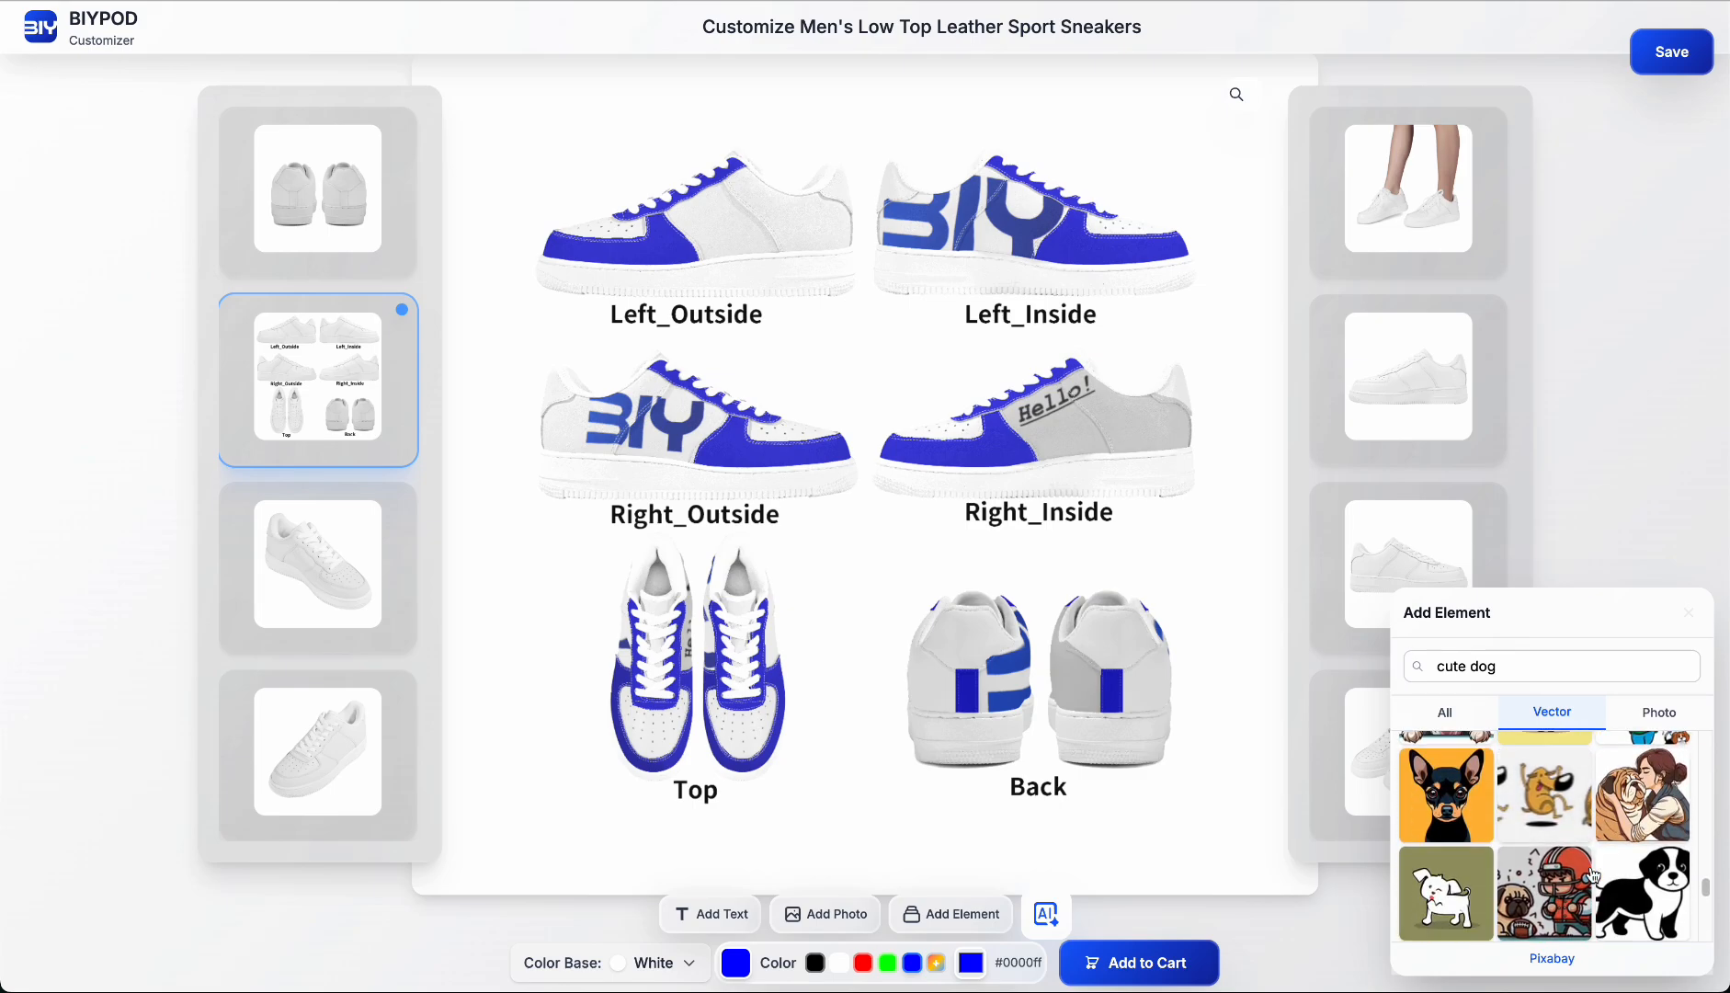
scroll(1550, 823, up, 1)
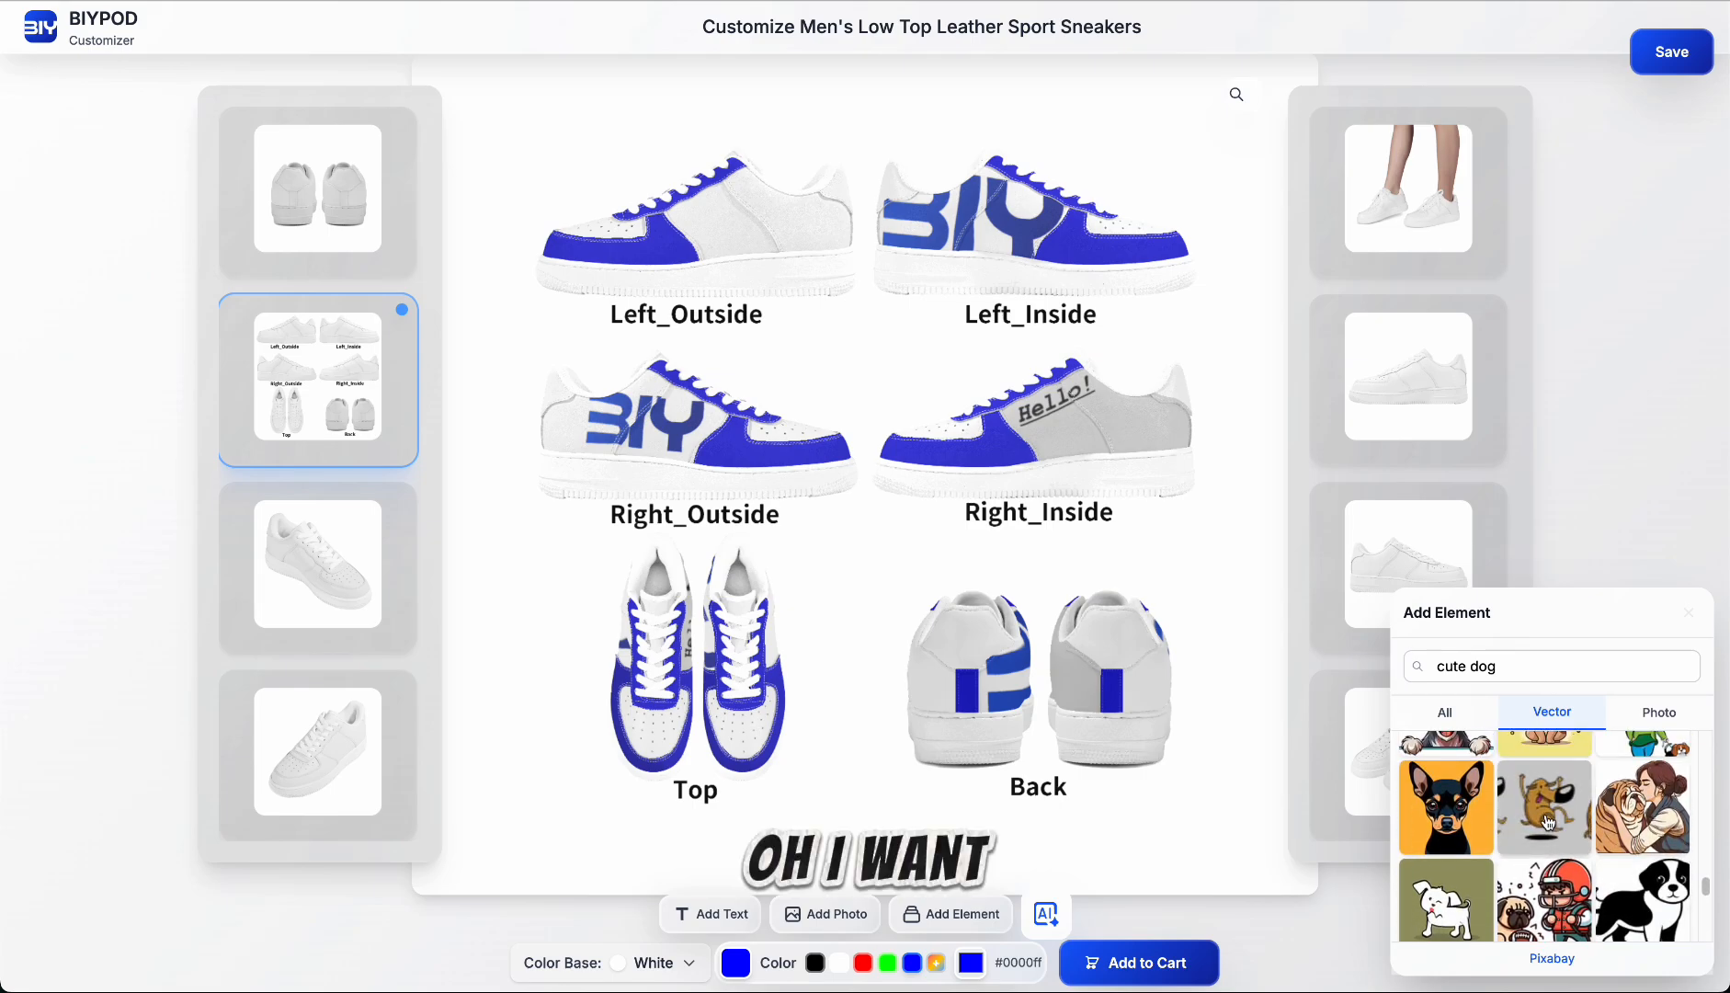
click(996, 368)
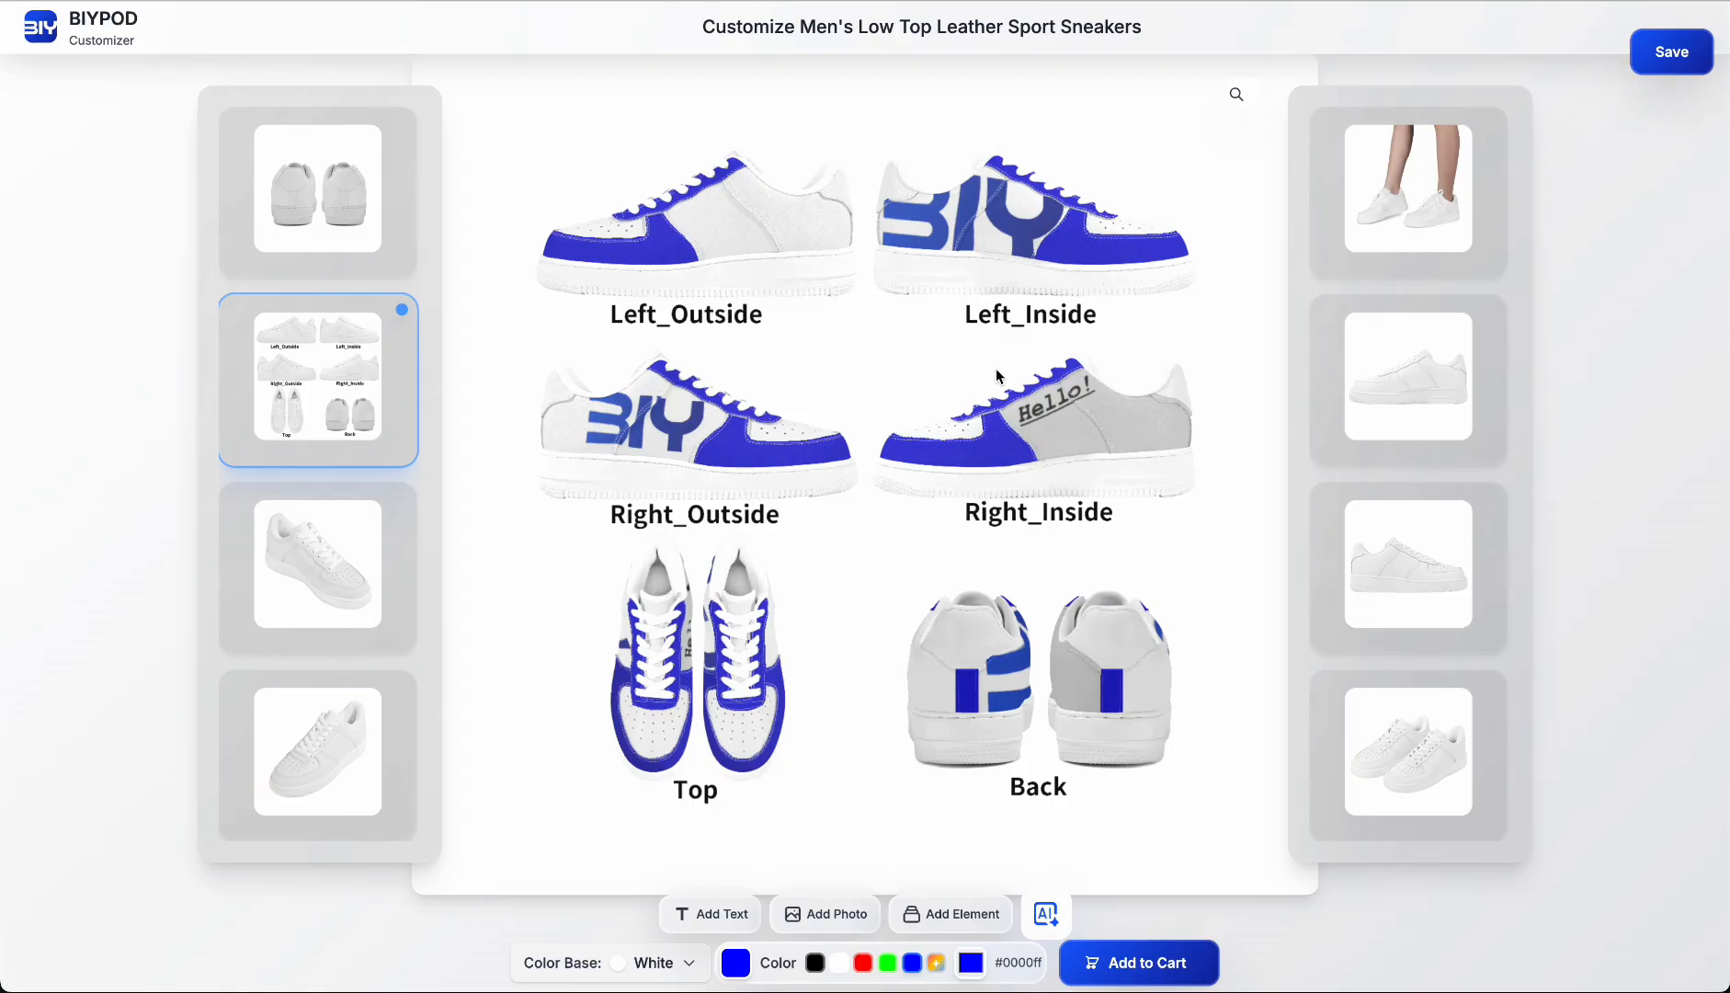
click(775, 230)
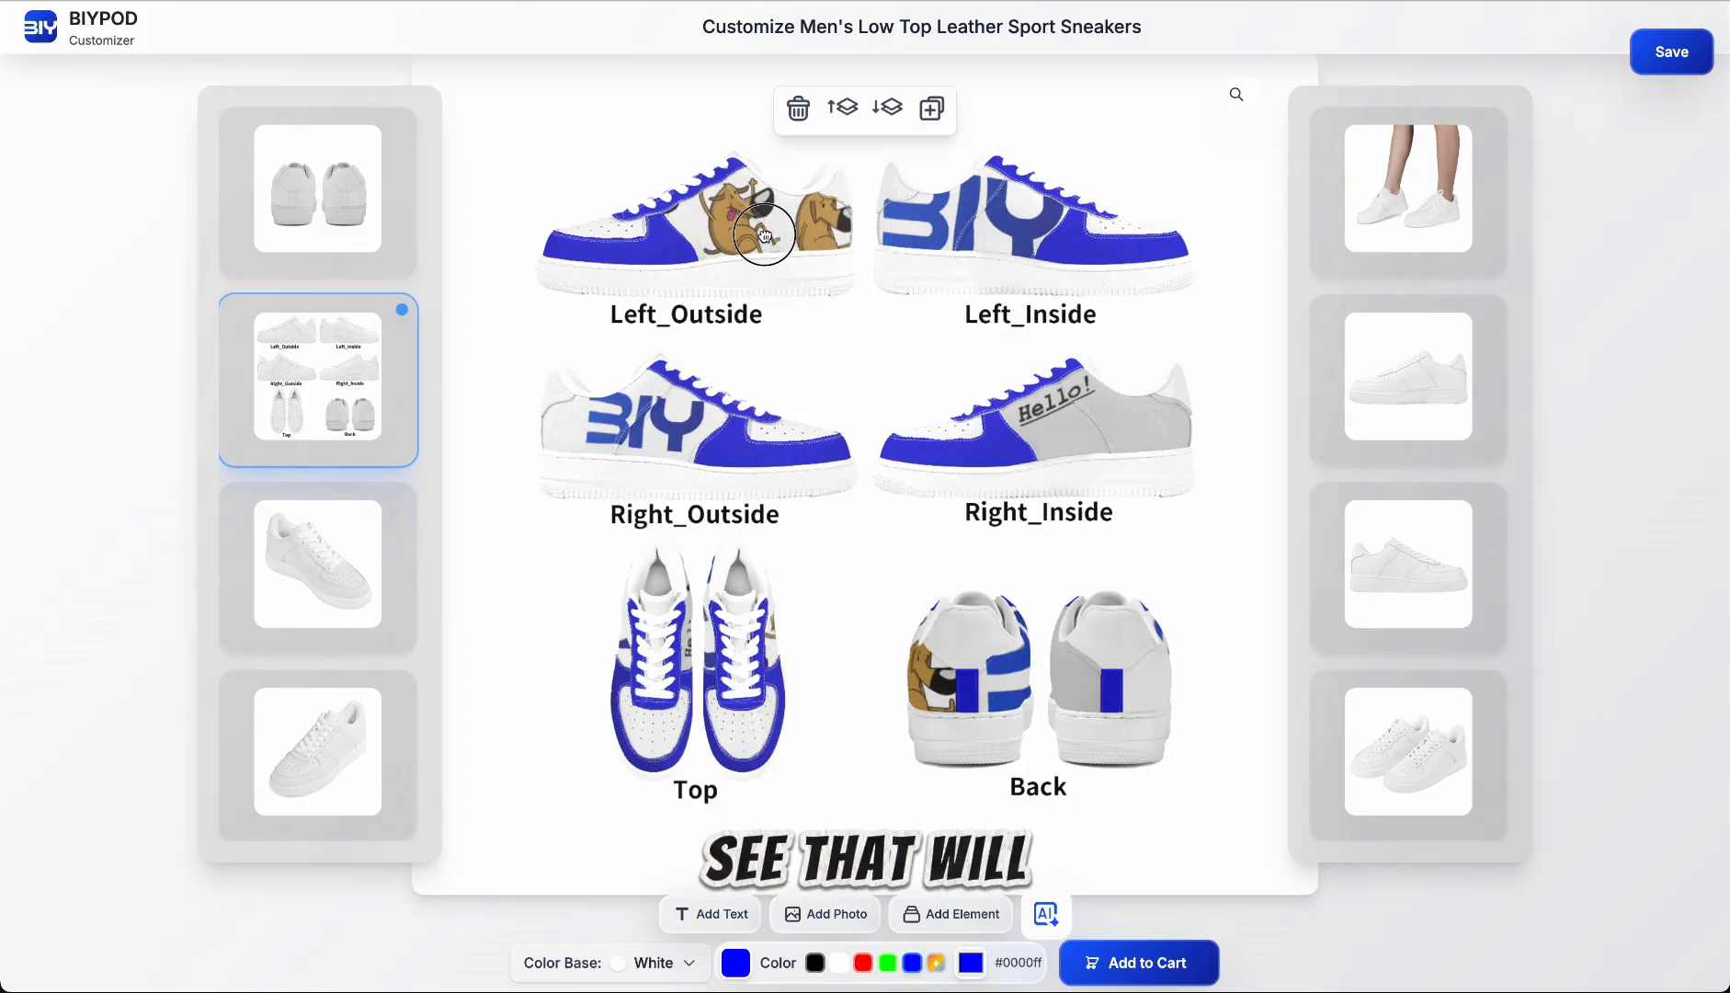
mouse_move(772, 232)
mouse_down()
mouse_move(748, 232)
mouse_move(761, 227)
mouse_up()
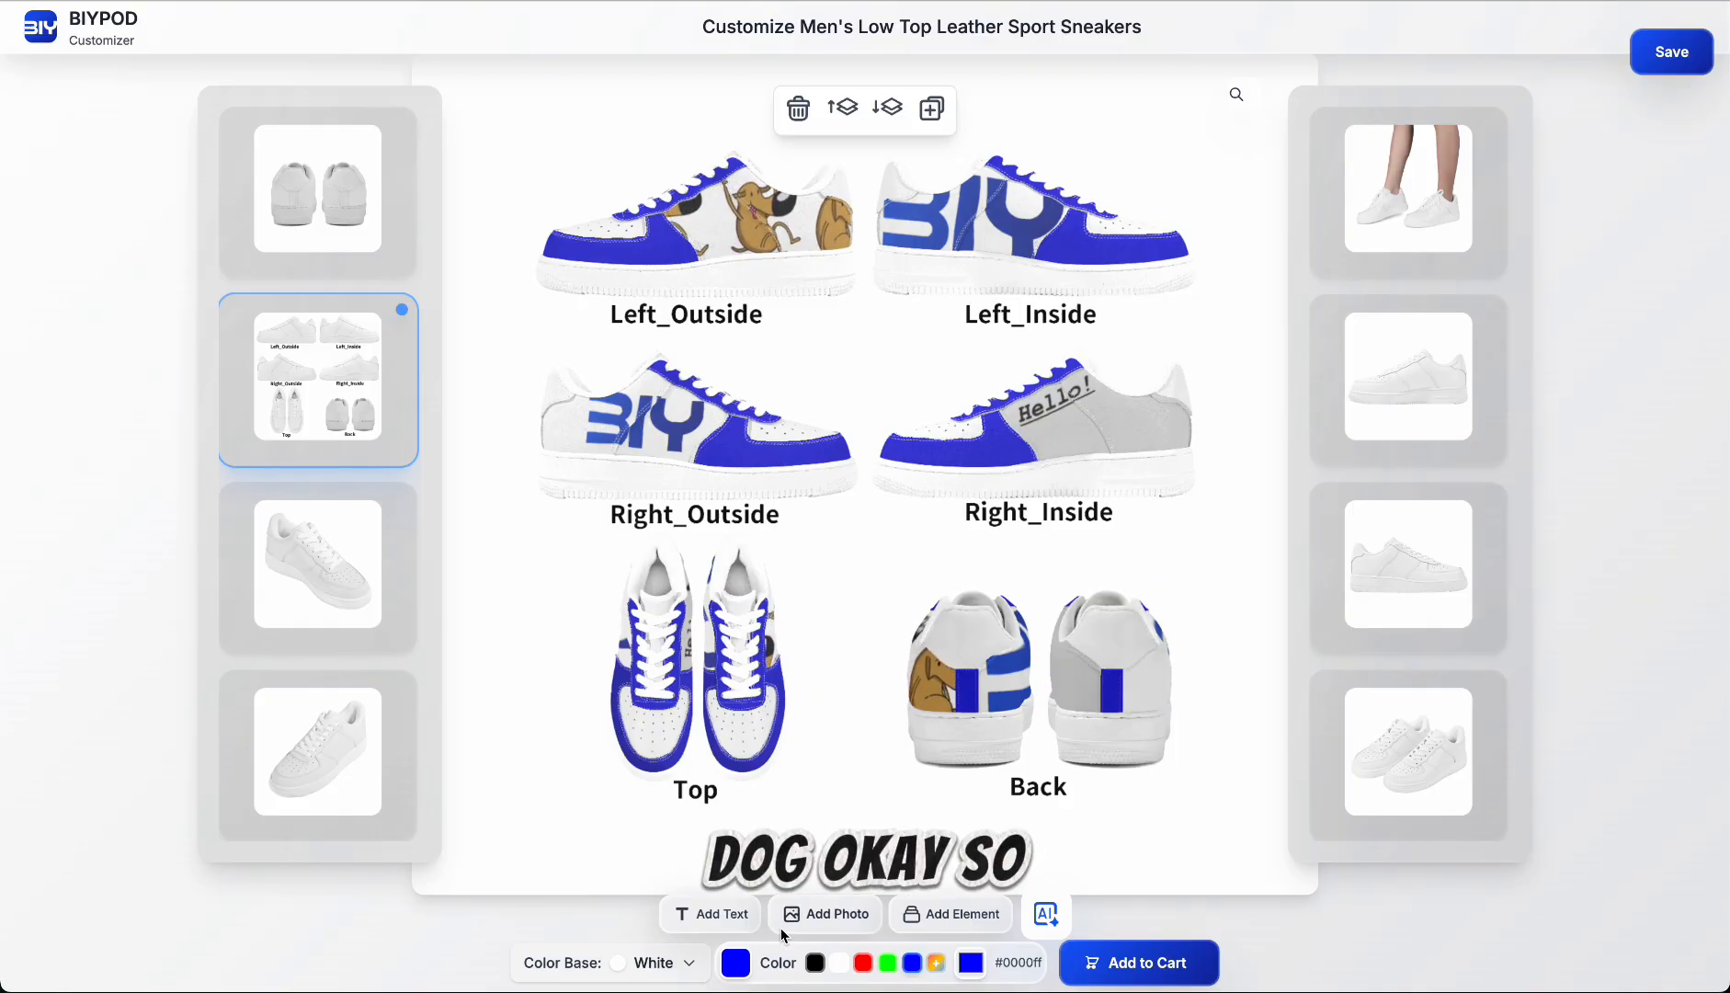
Step: Generate an AI image from the prompt "cool pattern" and apply it to the upper heel panels
click(991, 643)
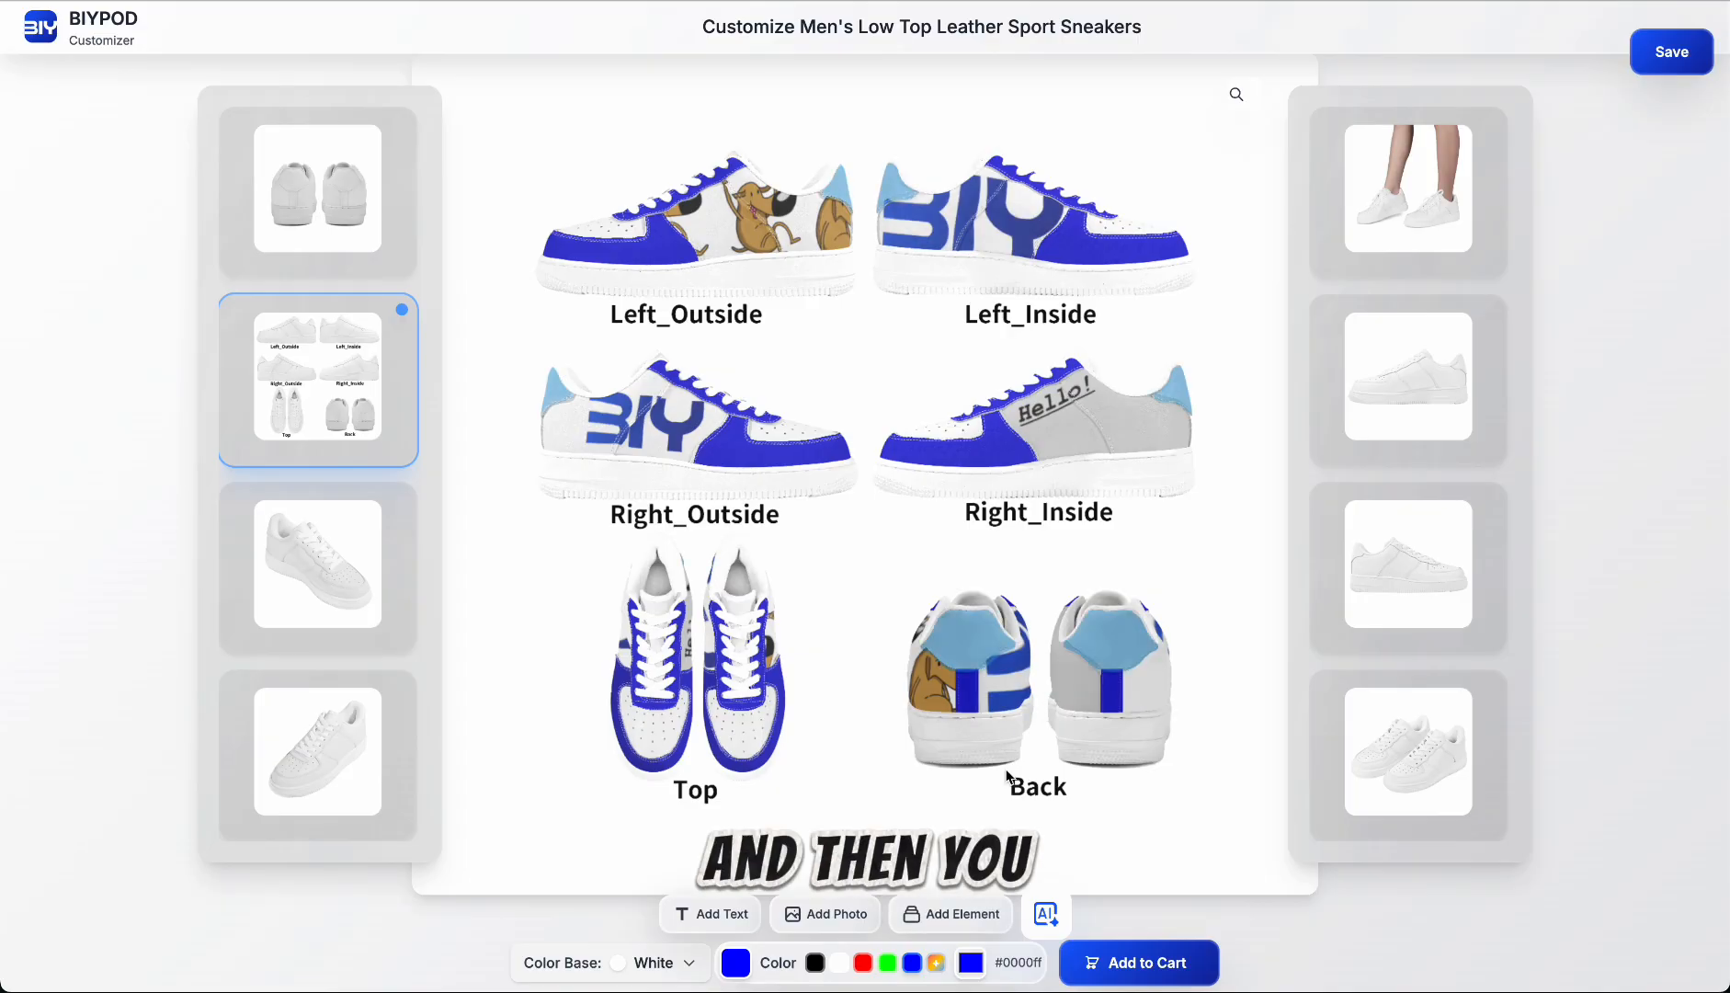
click(1047, 915)
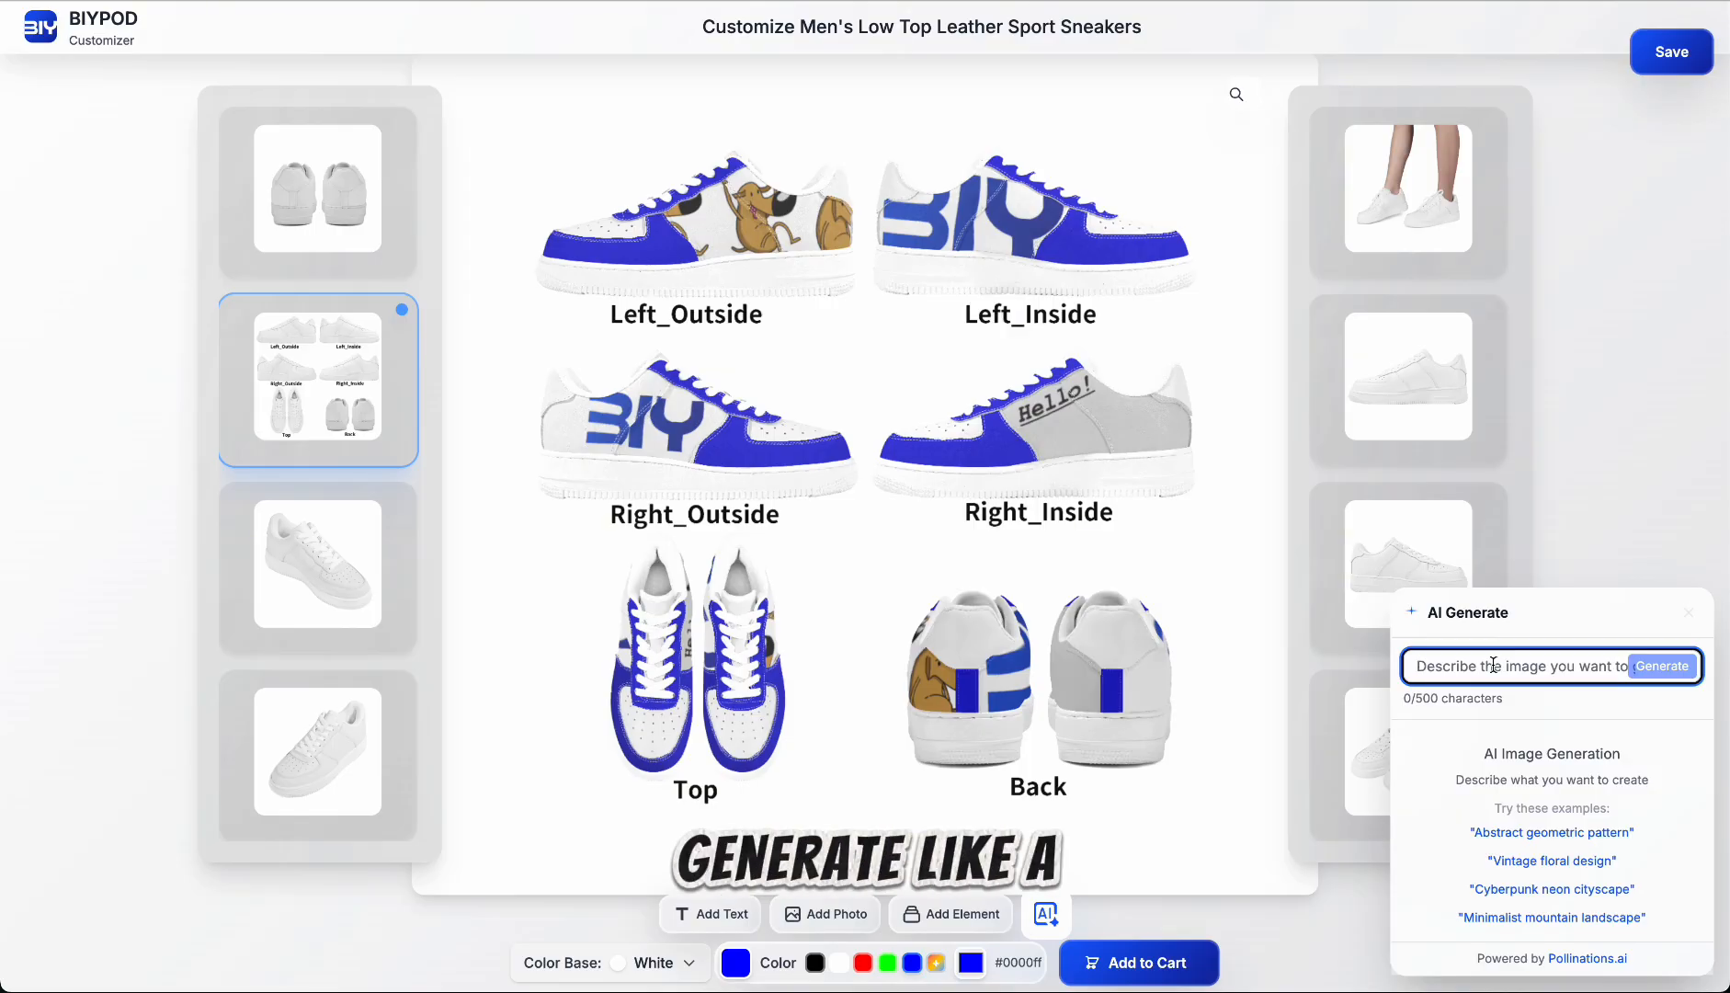
text(cool pattern)
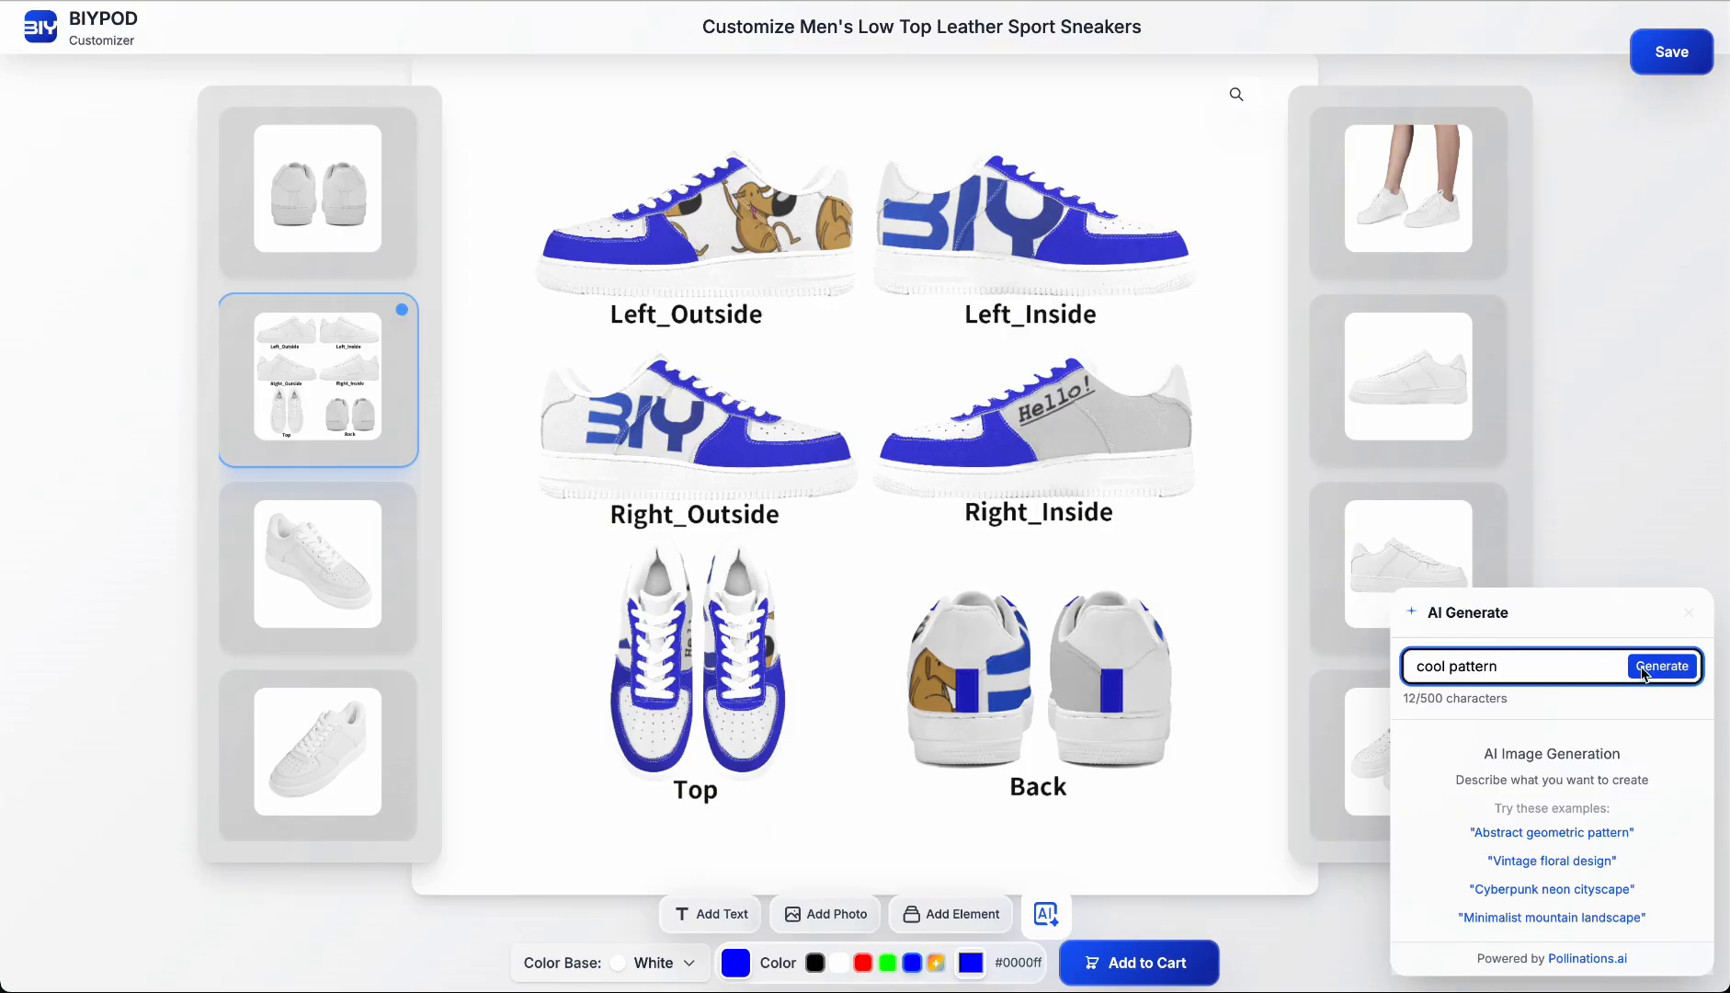
click(1645, 673)
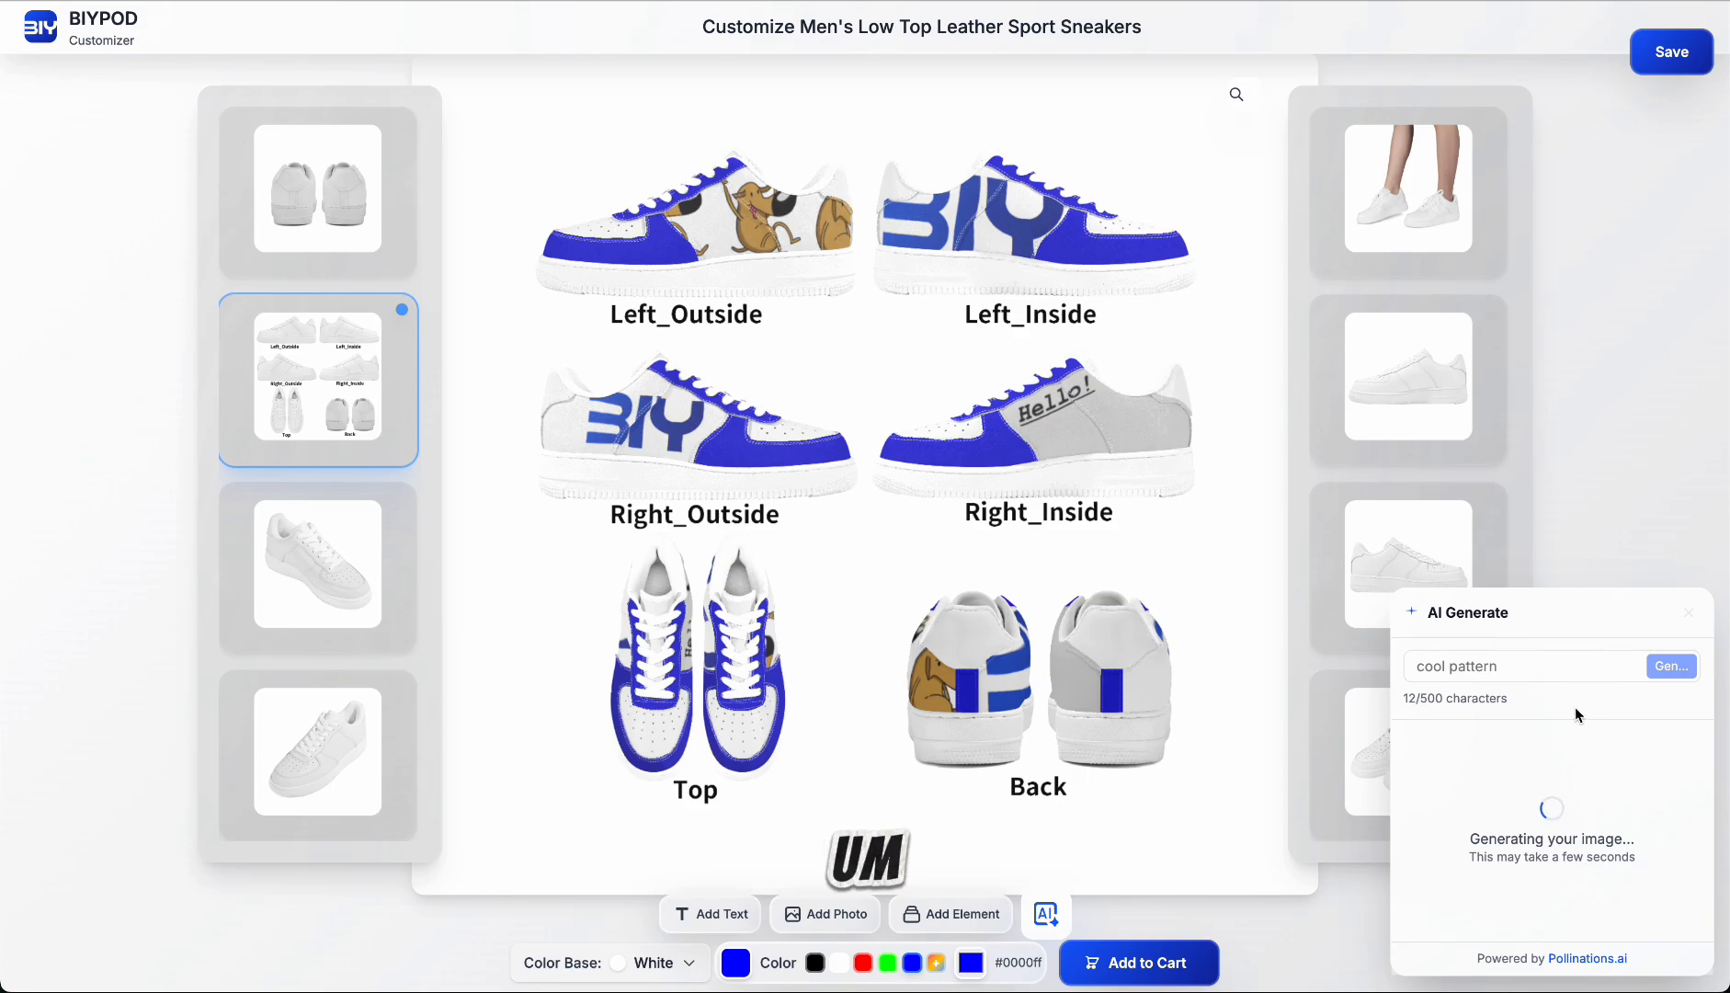
scroll(1554, 768, down, 3)
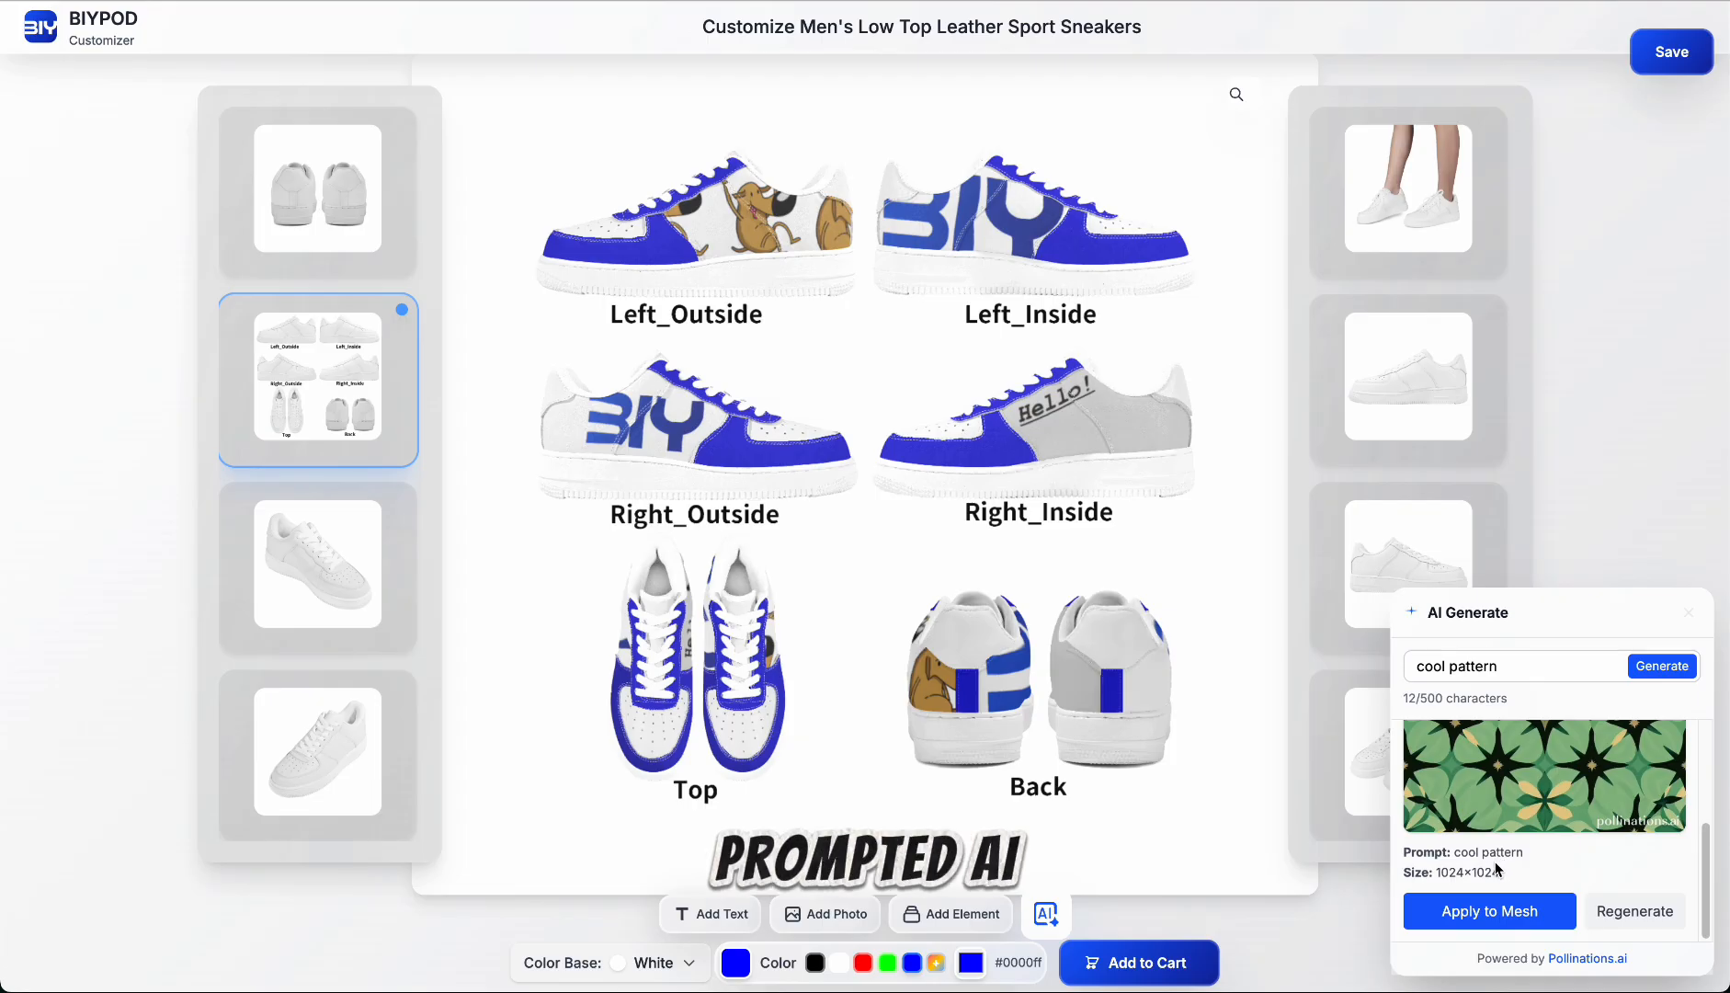
click(1466, 908)
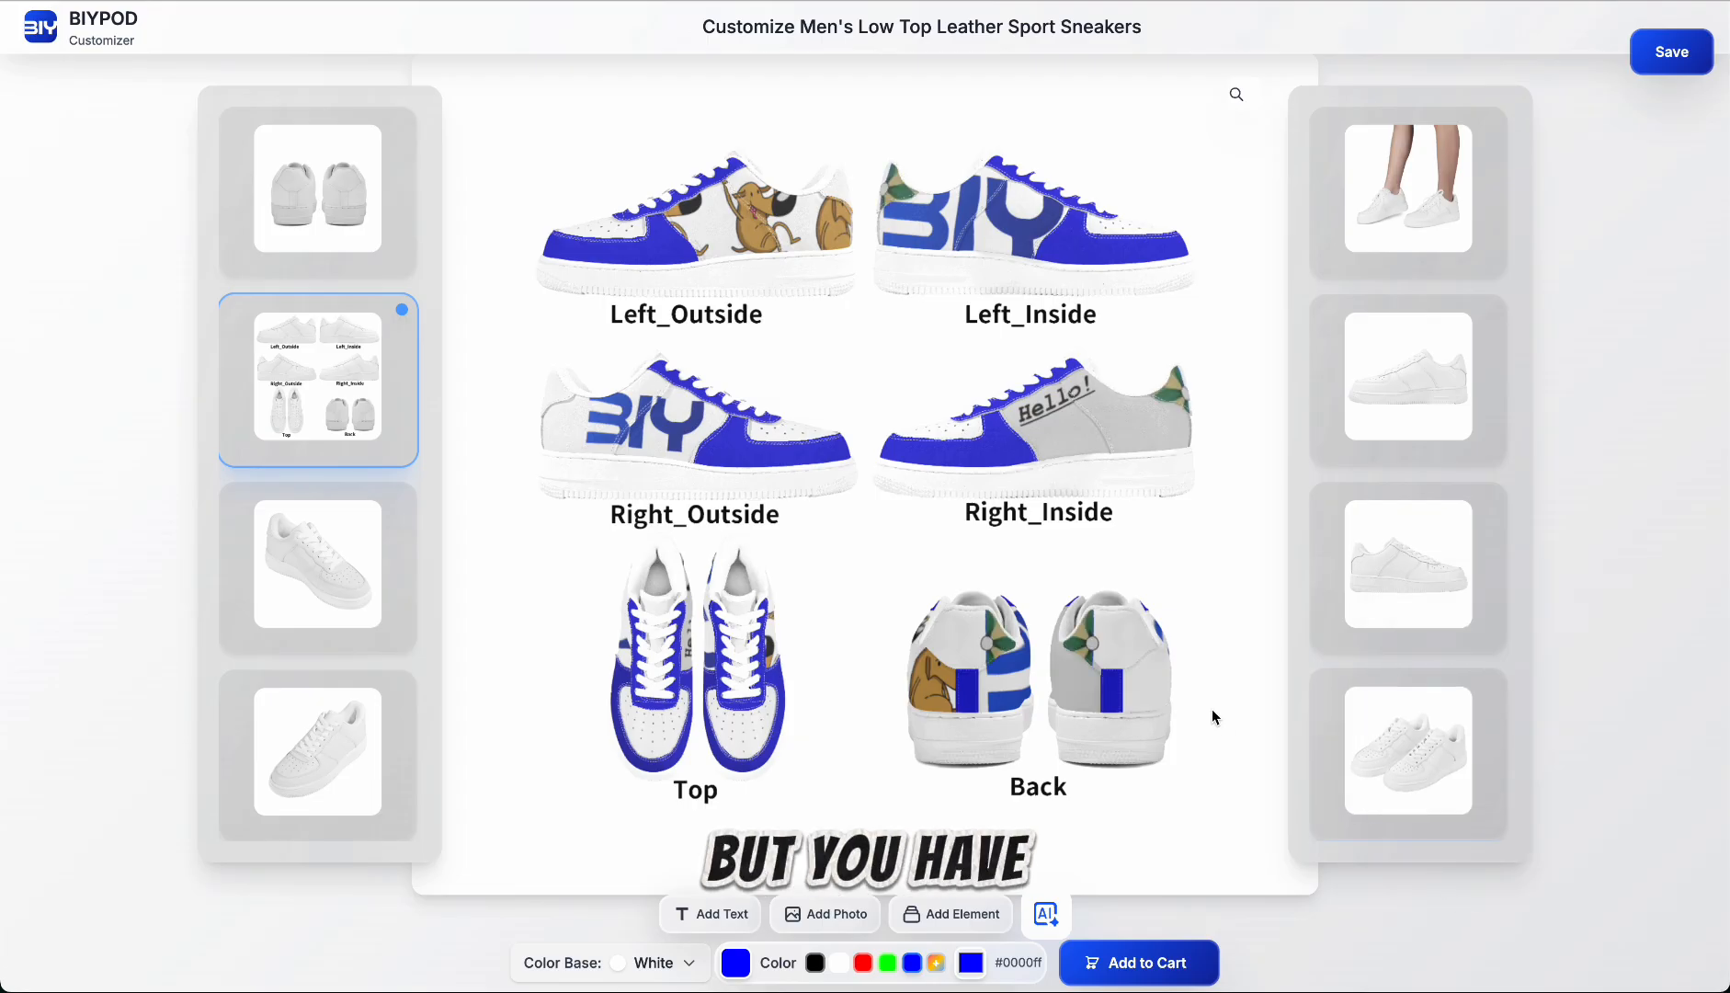
Step: Center the AI-generated pattern on the right shoe's upper heel panel and place a centered copy on the left shoe's upper heel panel
drag(1099, 644, 1143, 662)
key(ctrl+c)
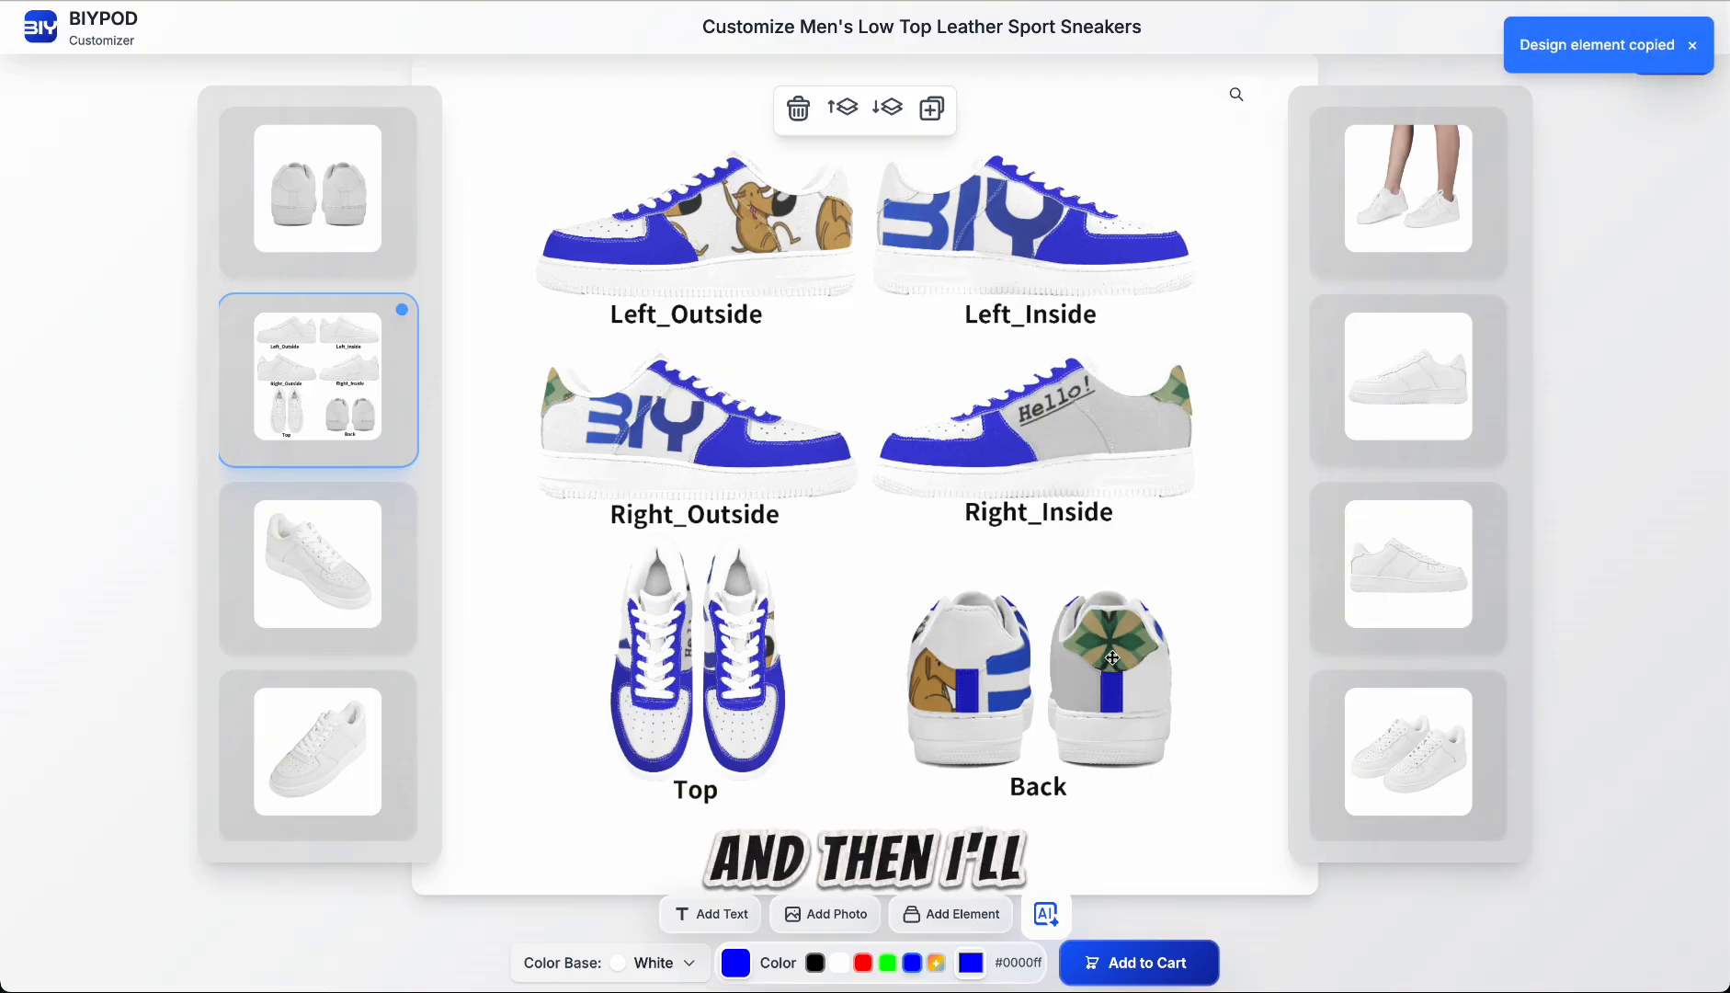
key(ctrl+v)
drag(1008, 644, 977, 638)
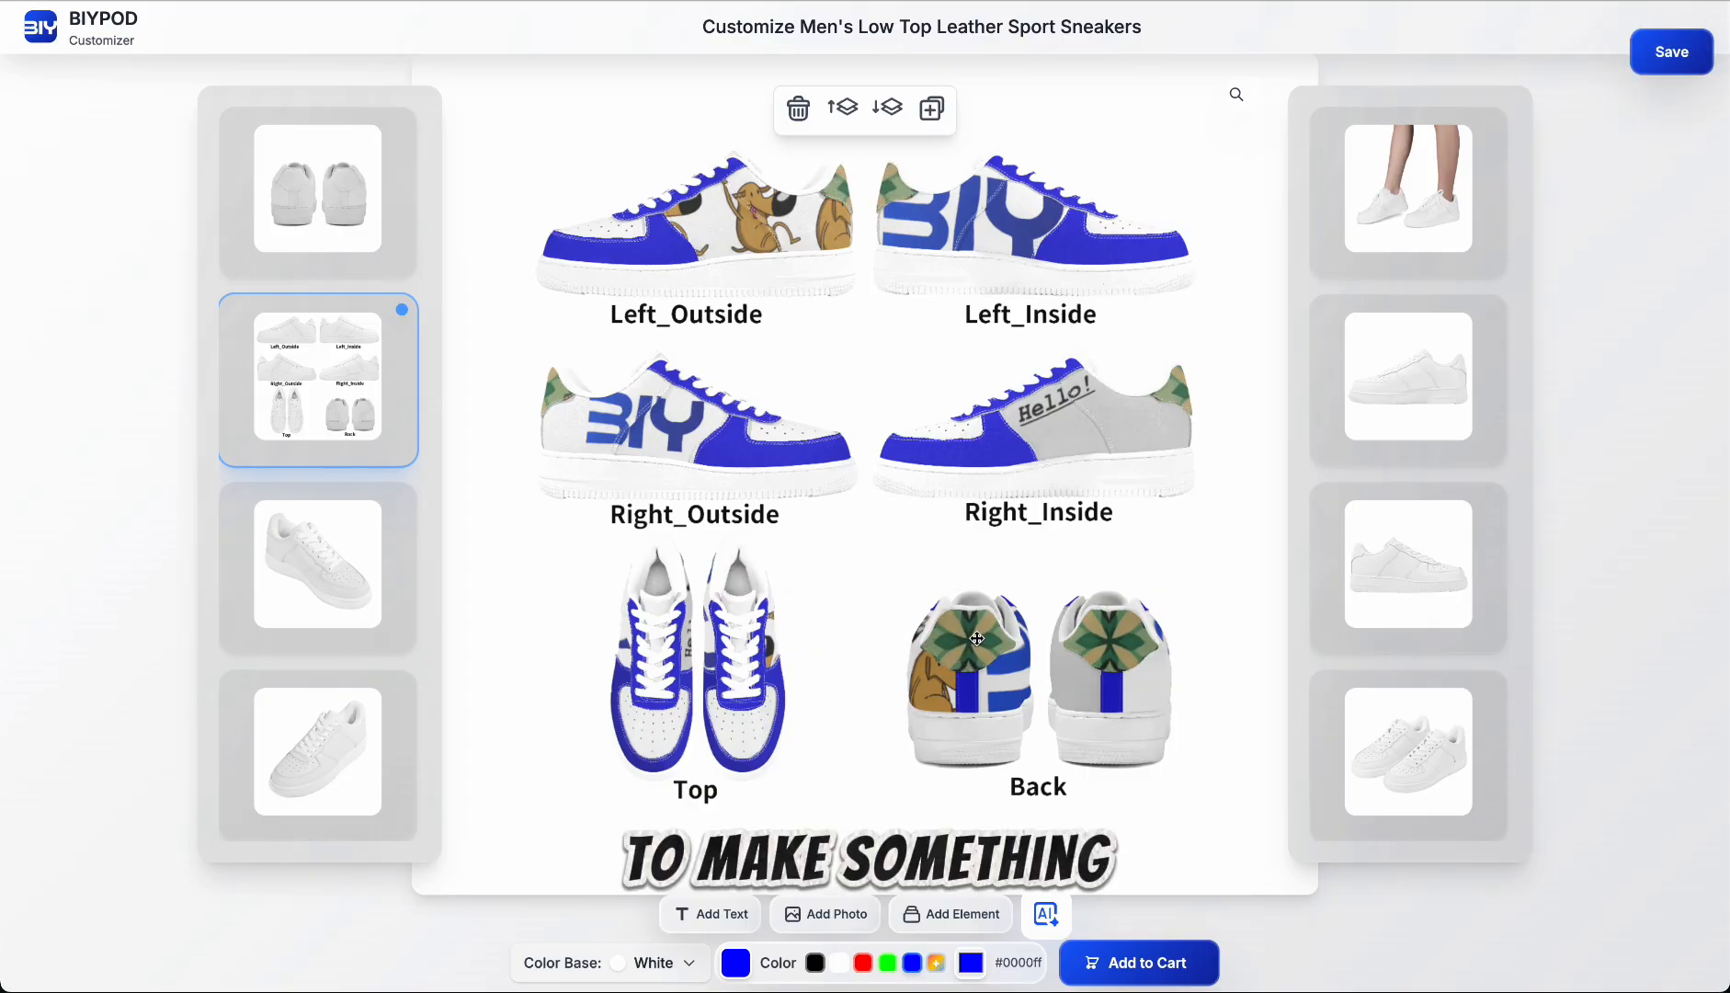
click(860, 553)
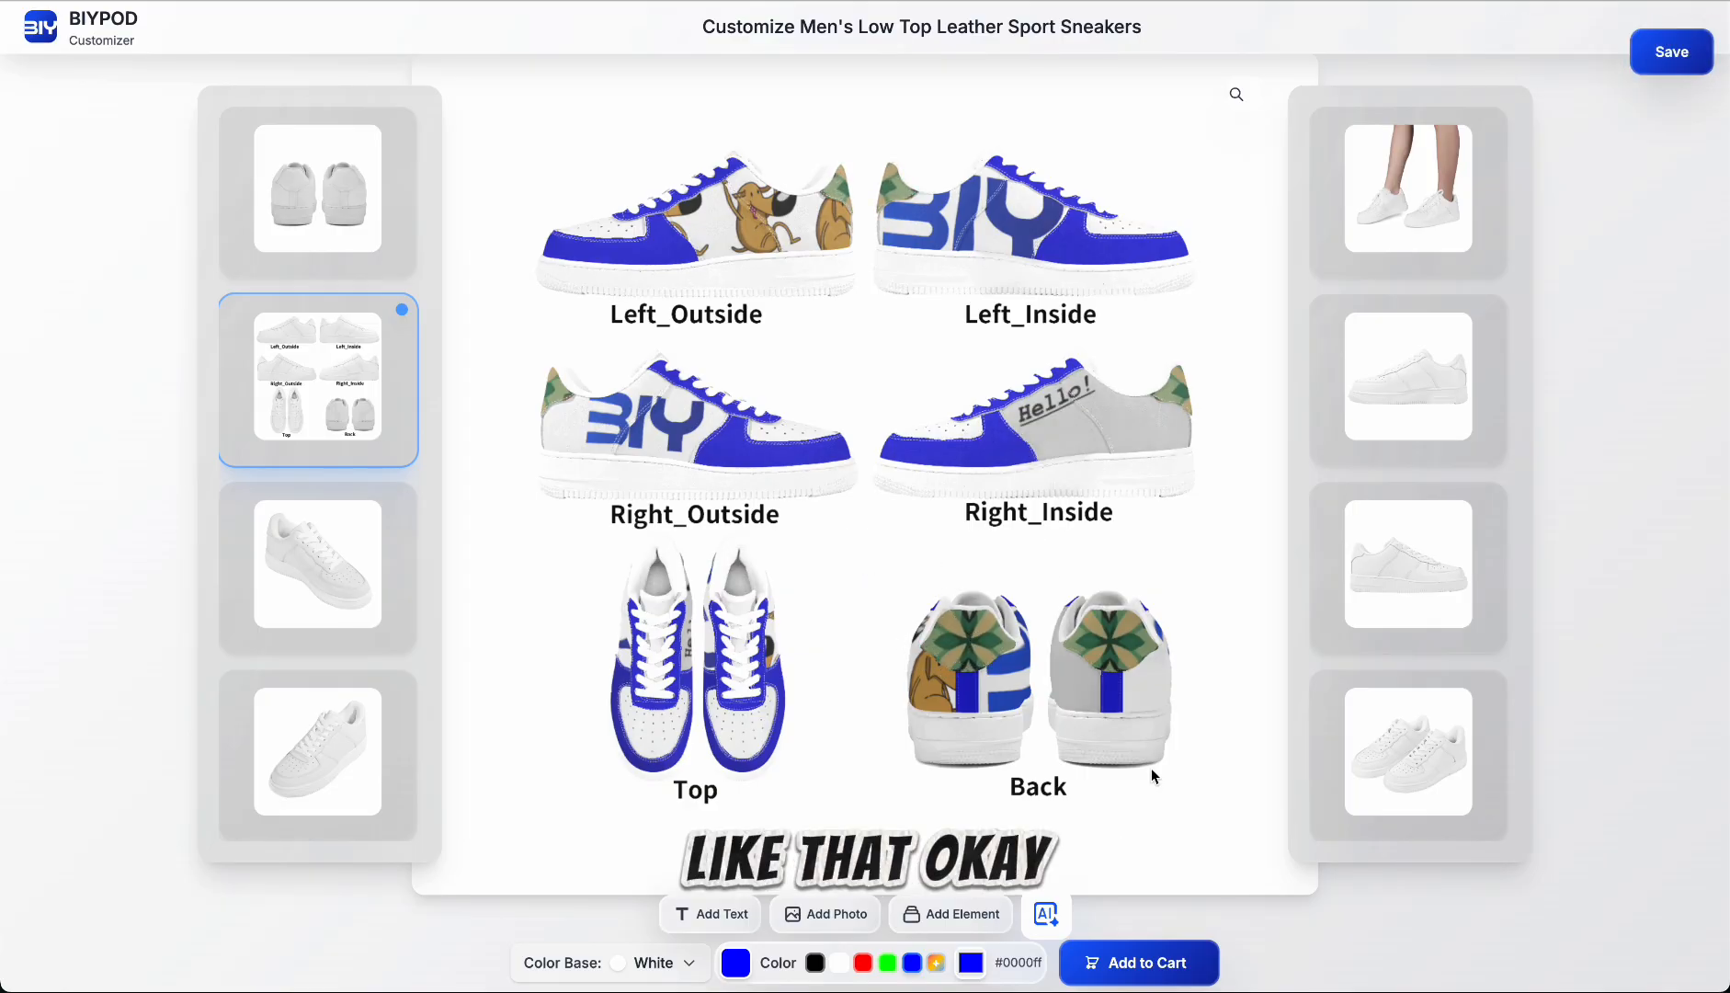
Step: Preview the customized design in the other sneaker mockups, including the angled single shoes, on-foot model, both side profiles and angled pair
click(333, 588)
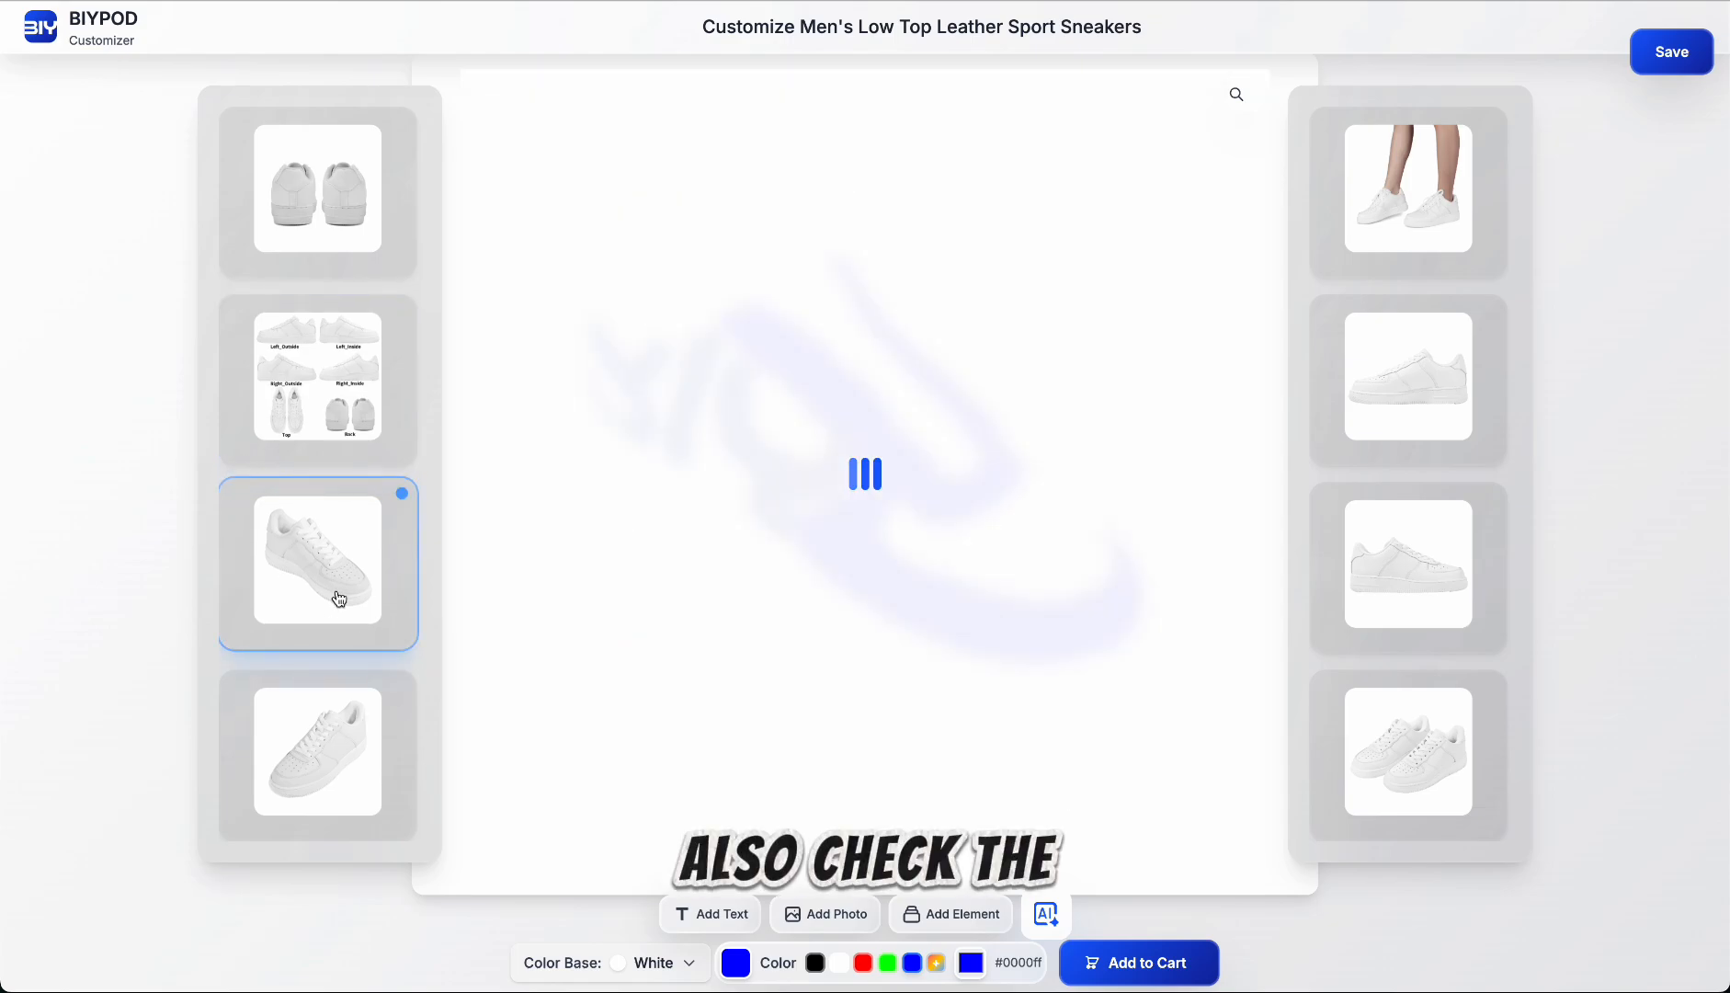
click(324, 709)
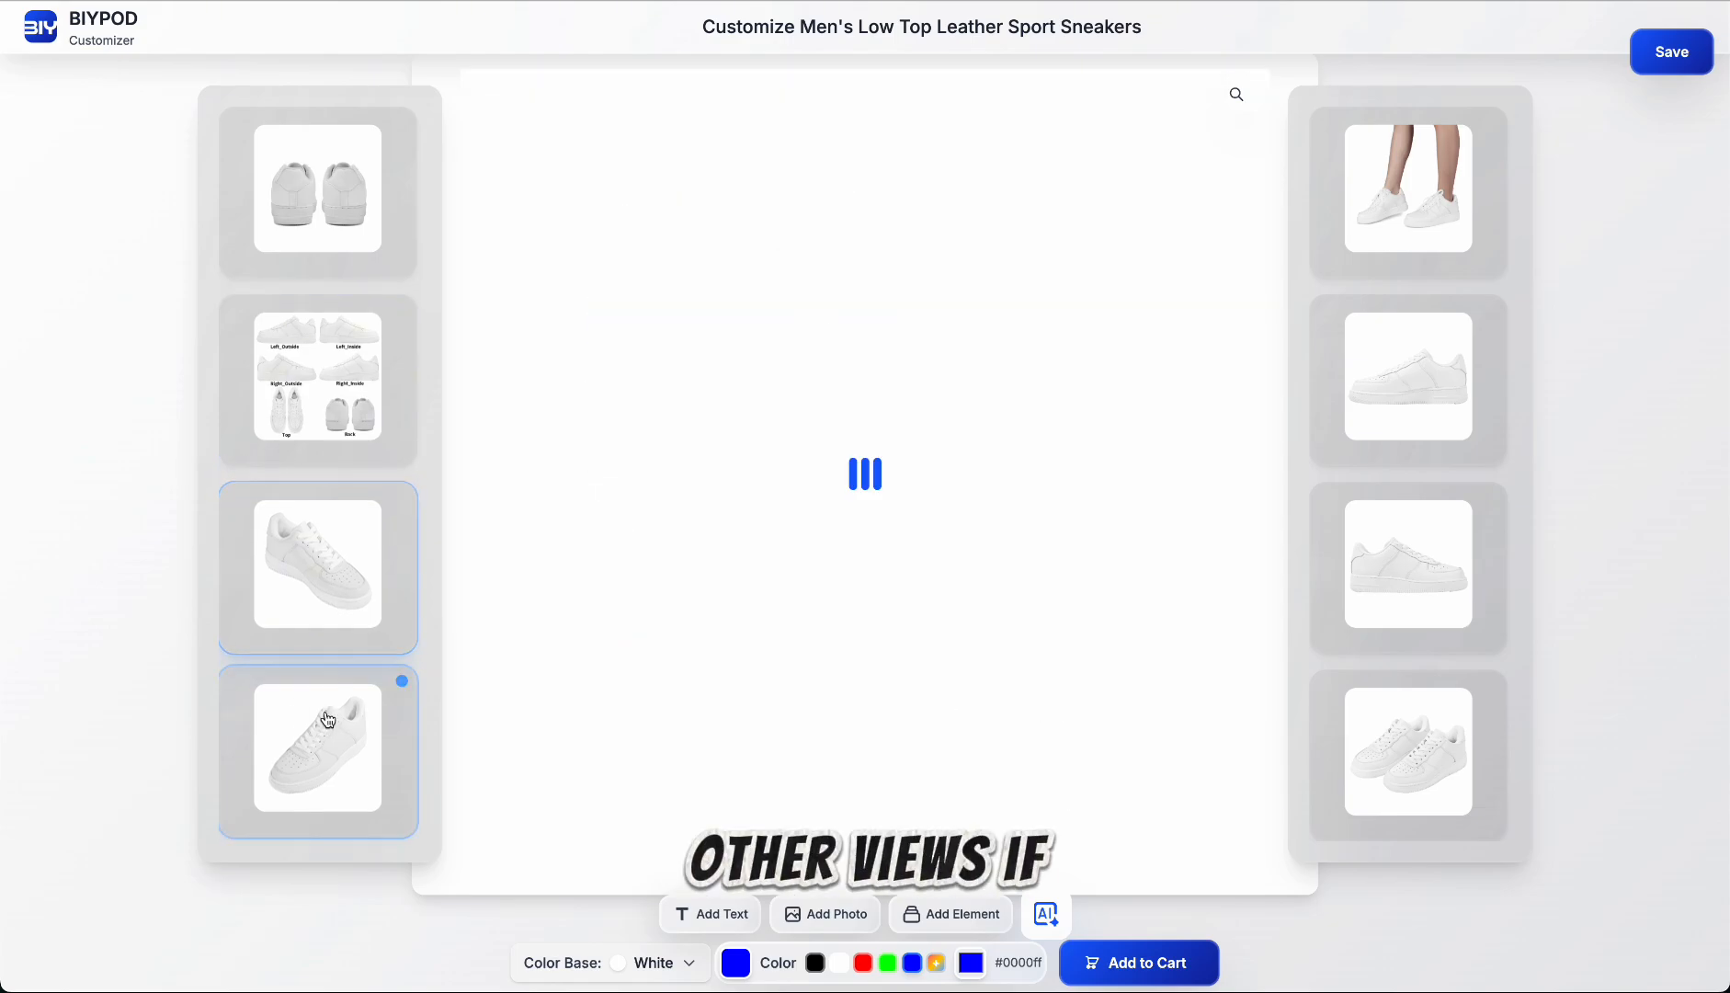
click(1404, 220)
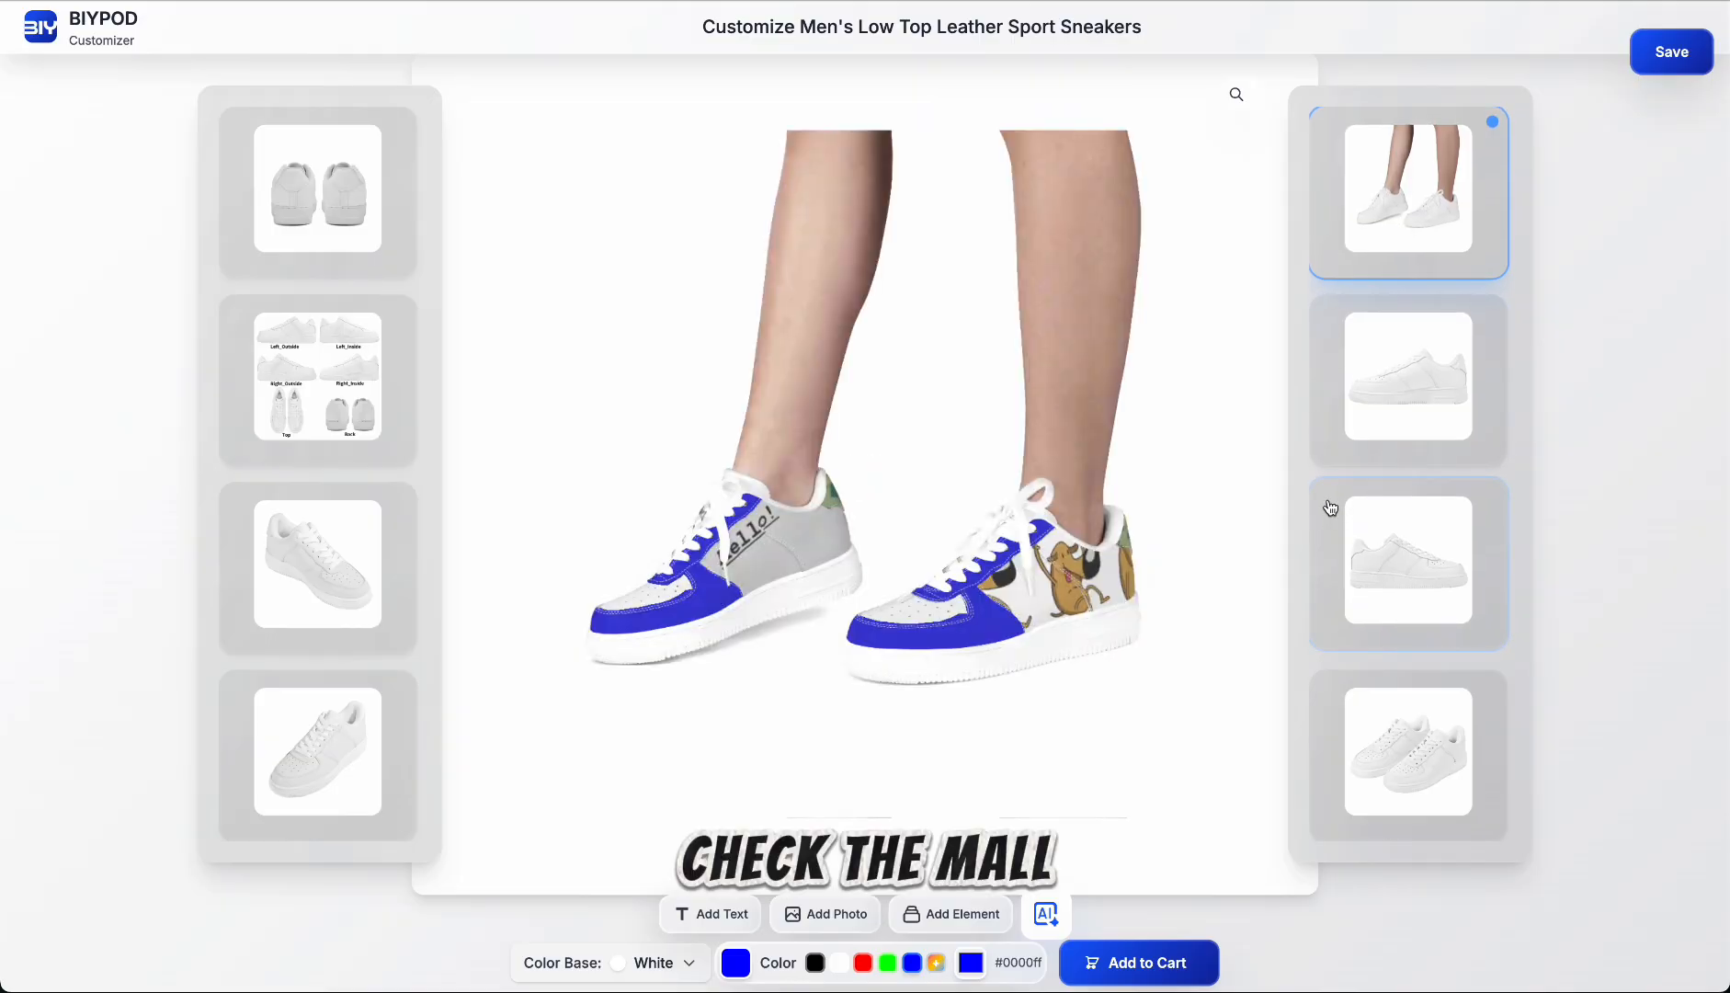
click(1406, 402)
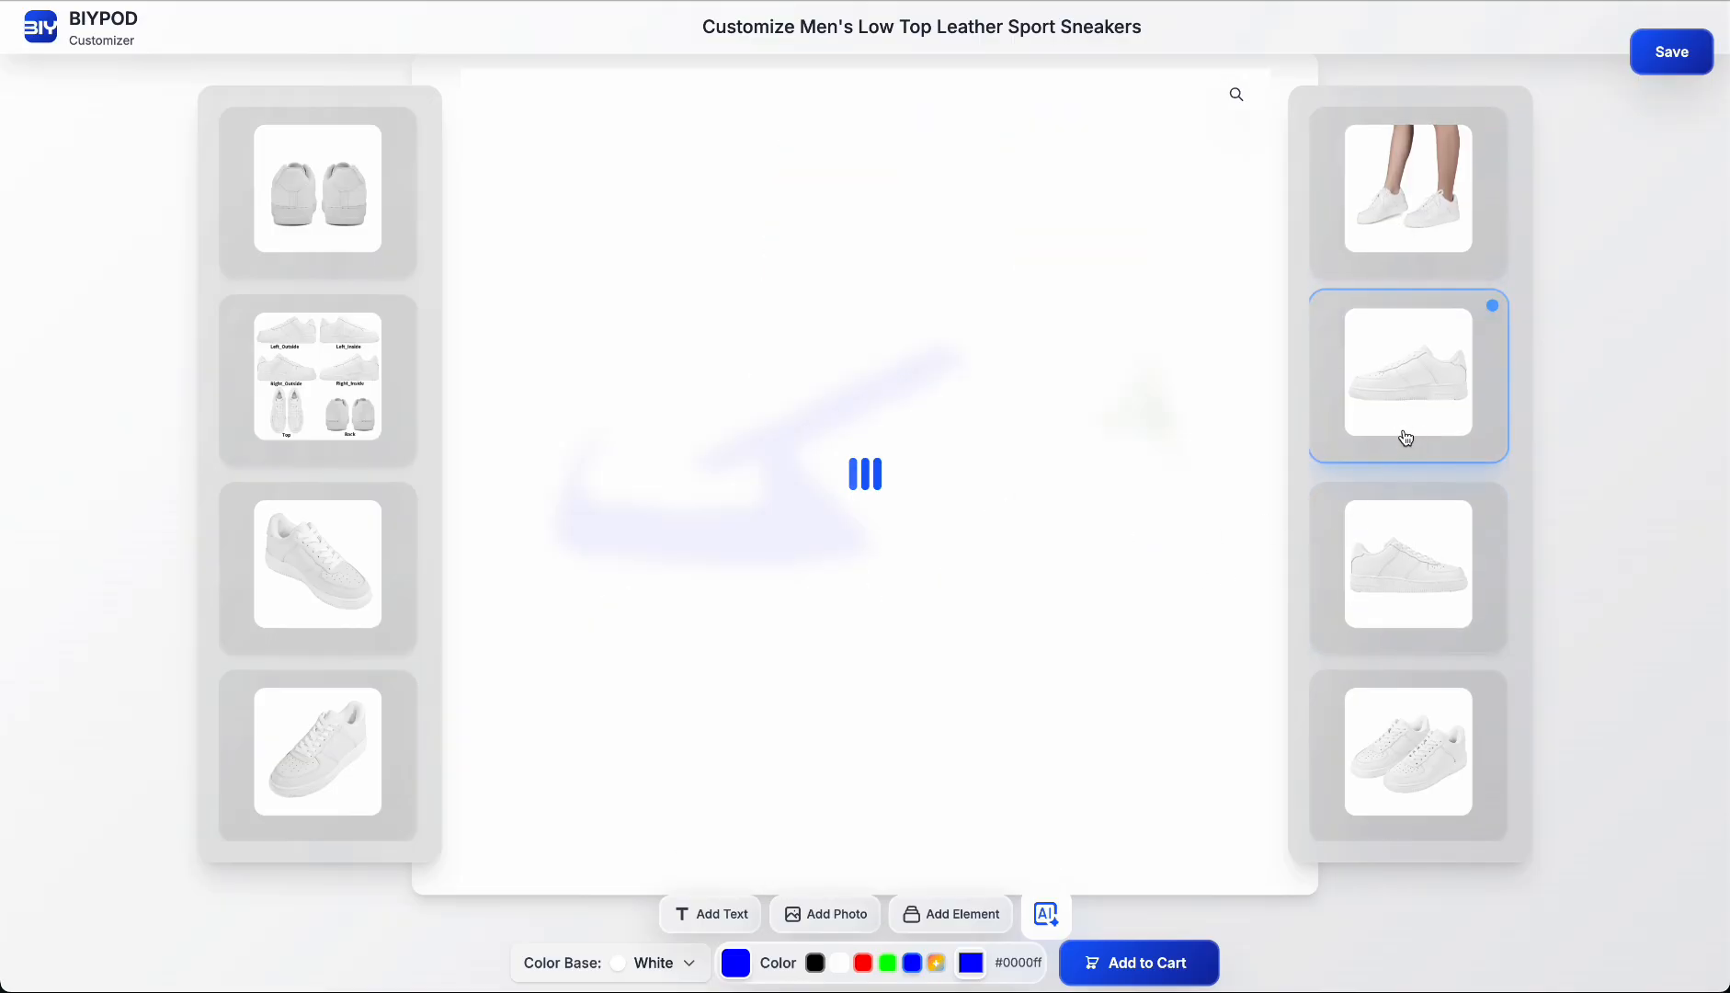
click(1391, 567)
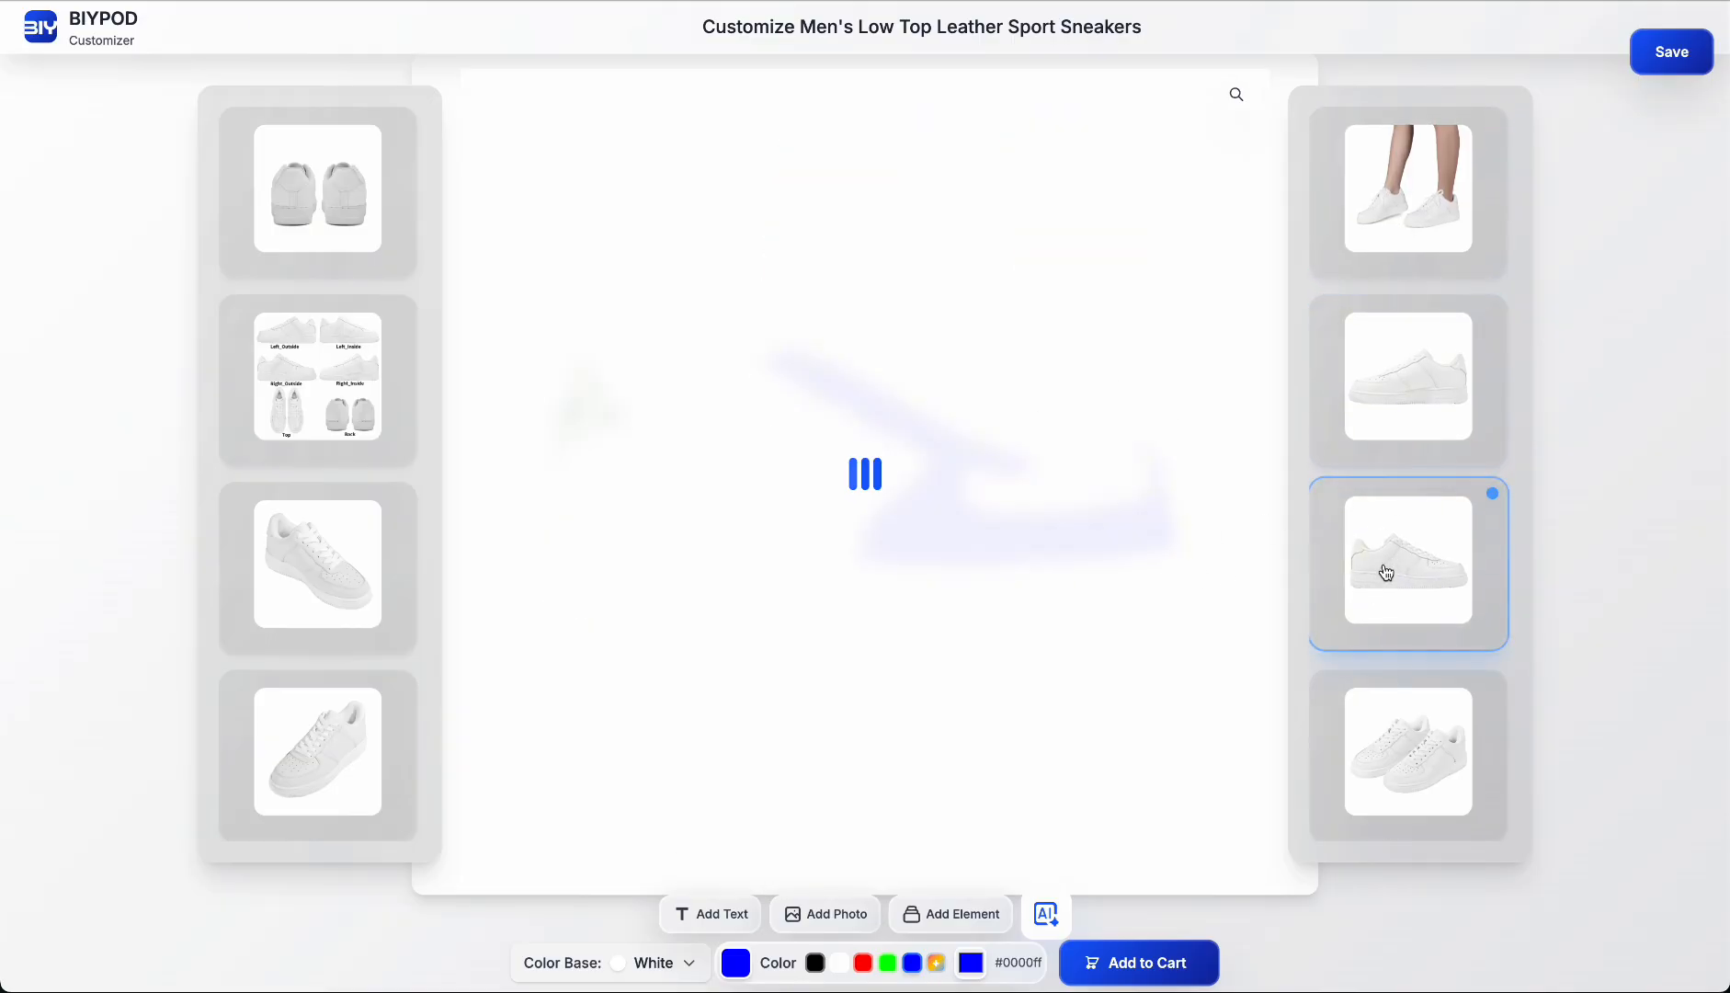
click(1413, 752)
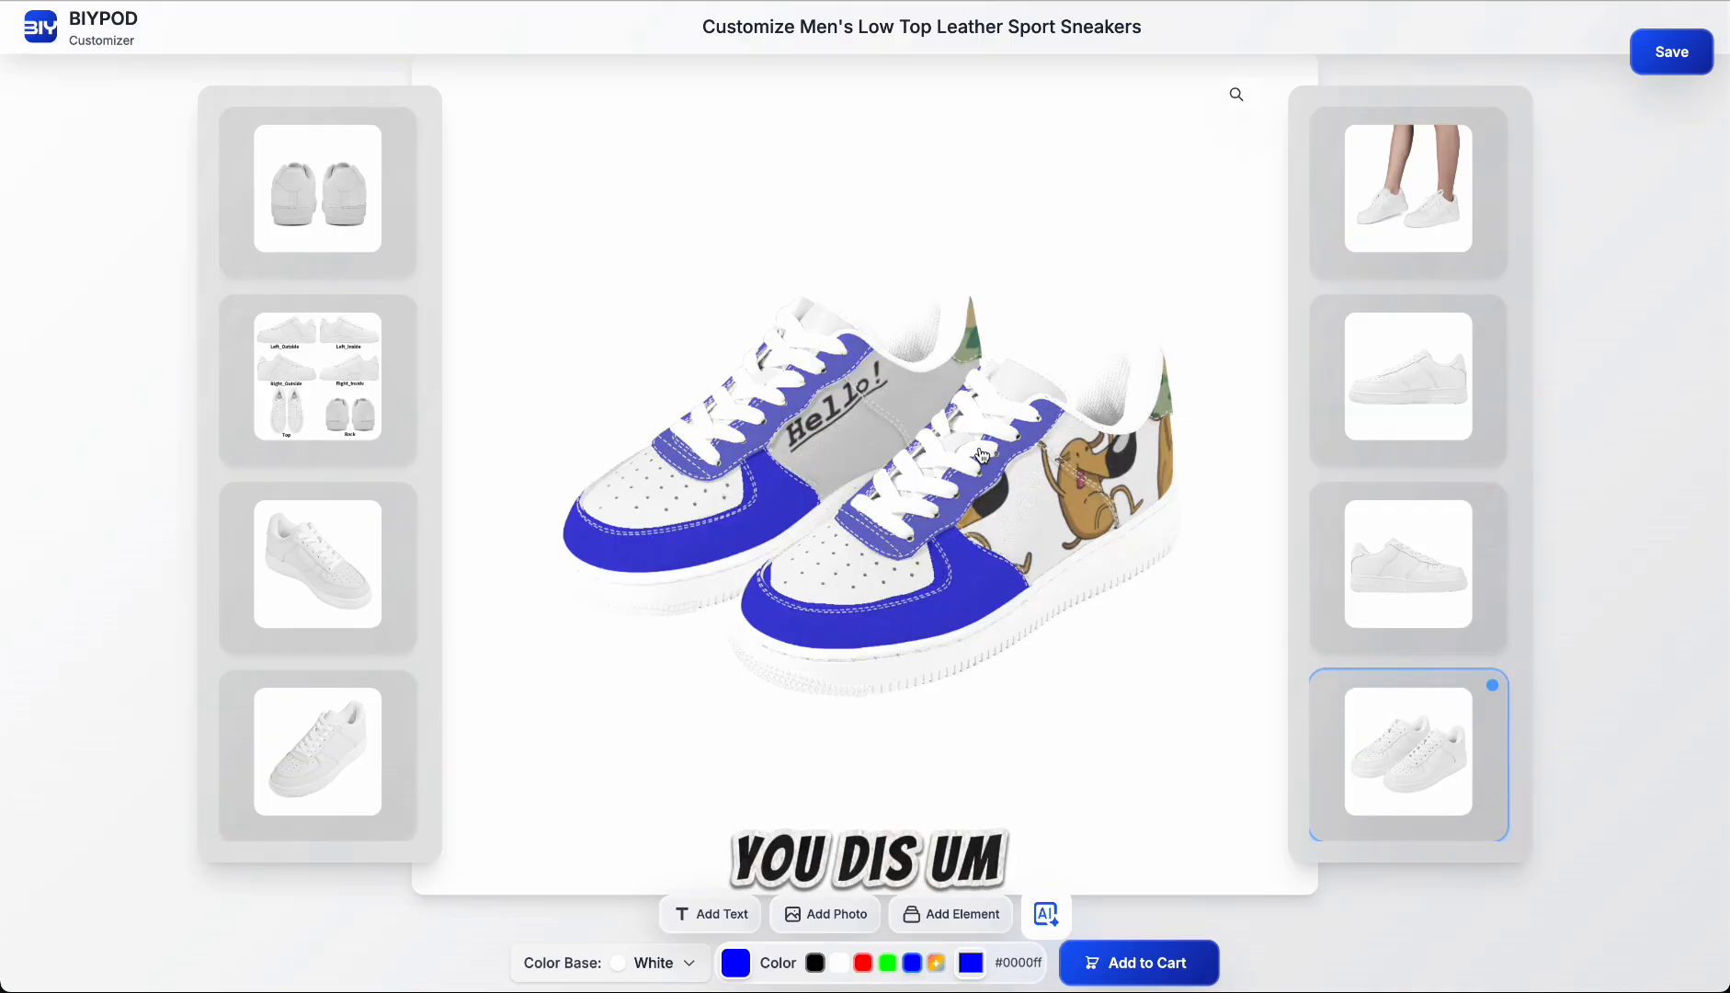